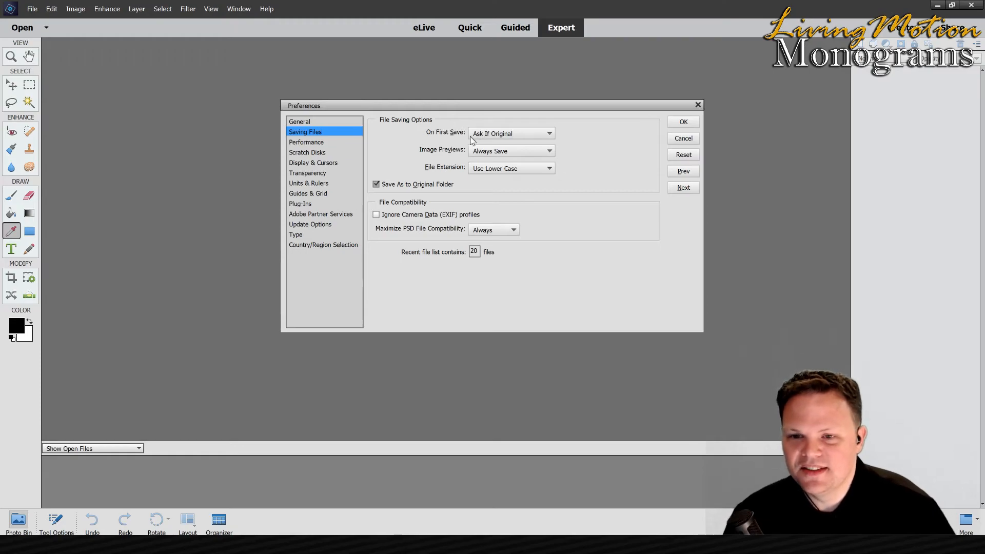
# Review the file saving preferences, including the image preview choices, and the memory and history performance settings.
pyautogui.click(504, 152)
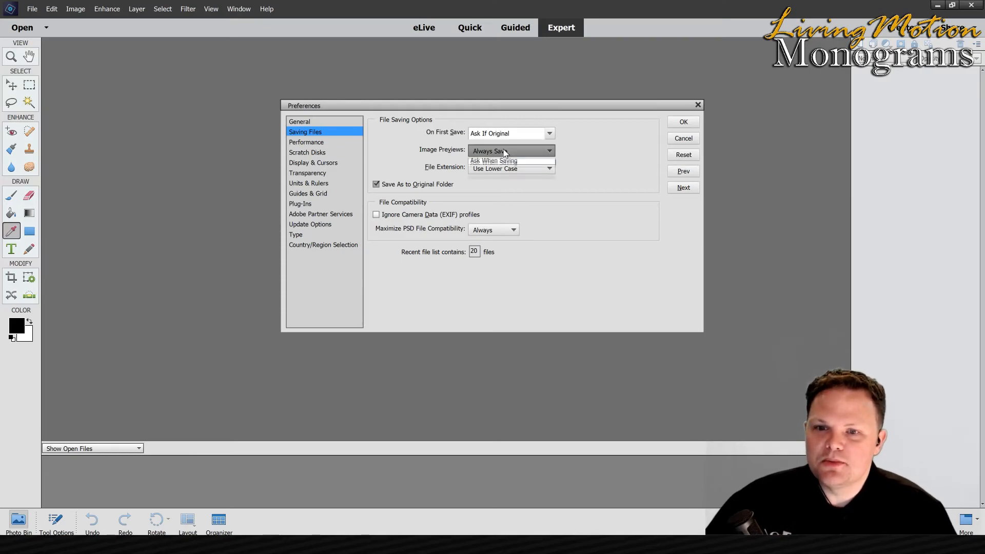
pyautogui.click(434, 163)
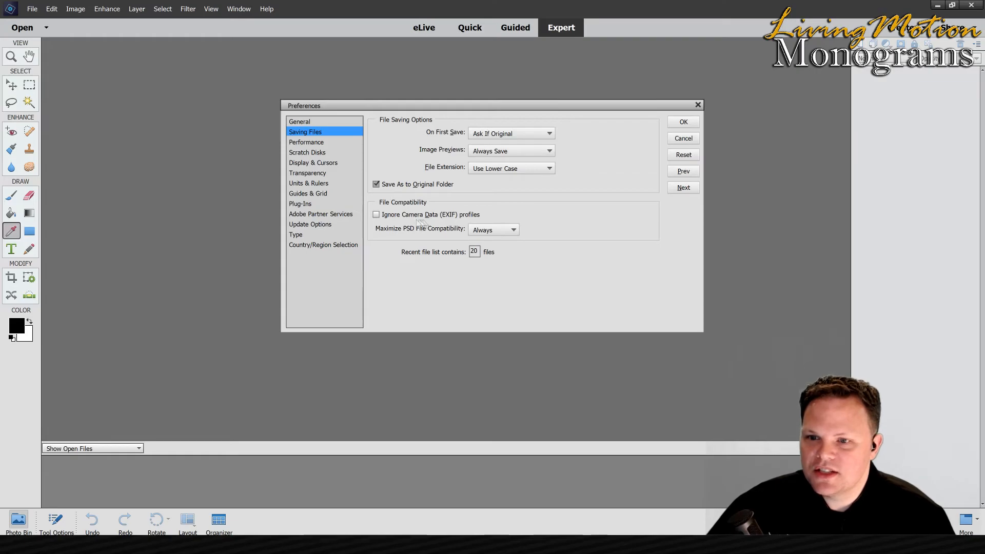
pyautogui.click(306, 144)
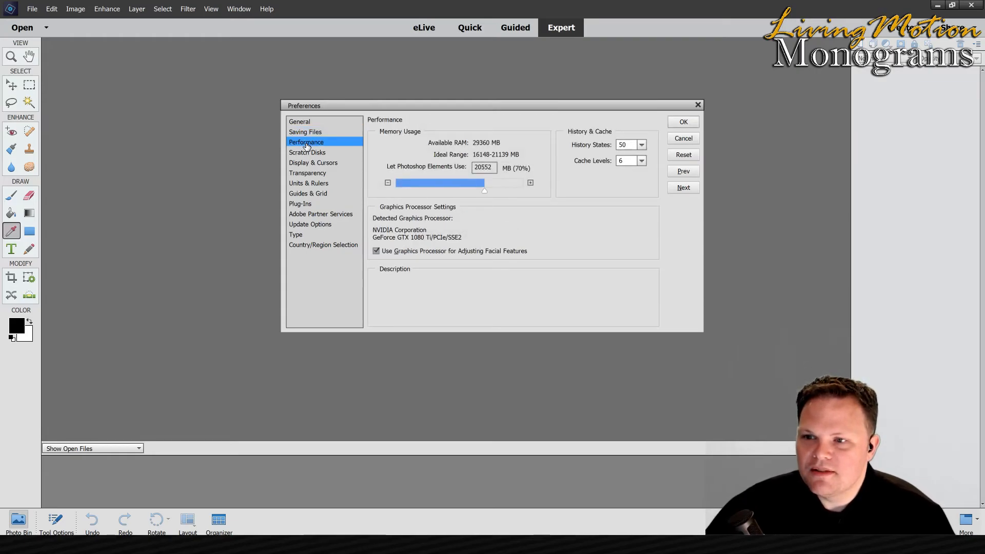
pyautogui.moveTo(438, 169)
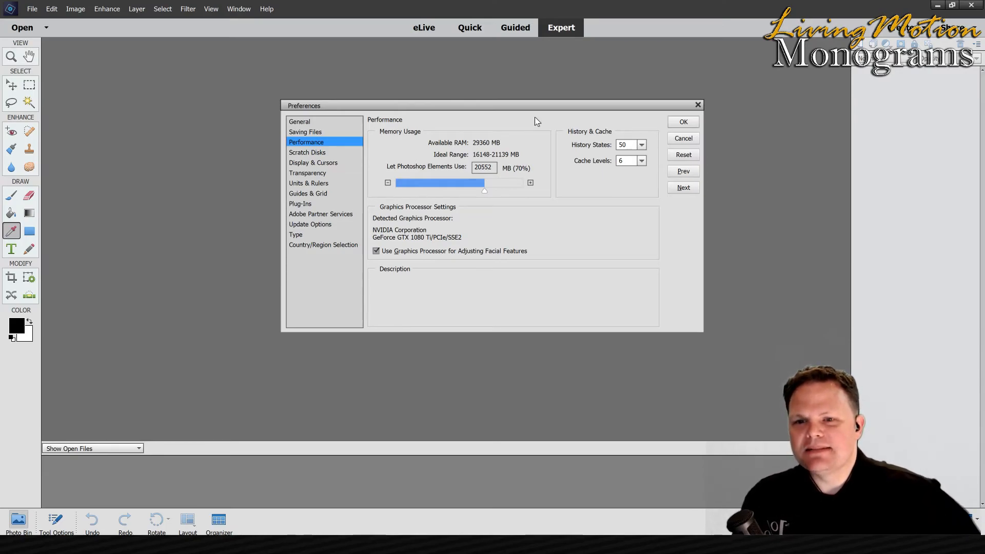
pyautogui.moveTo(534, 153)
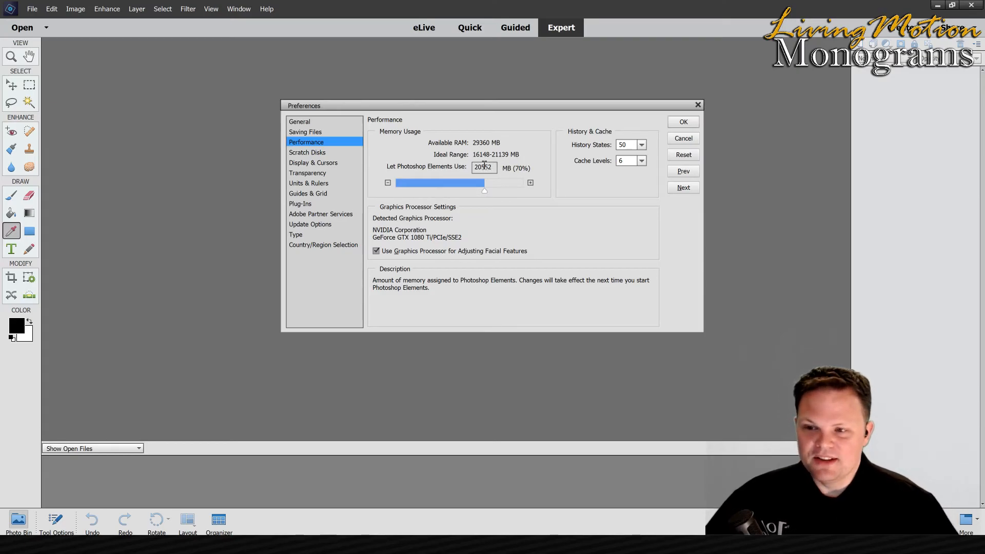
# Review the preferences for scratch disks, display and cursors, and transparency.
pyautogui.click(308, 154)
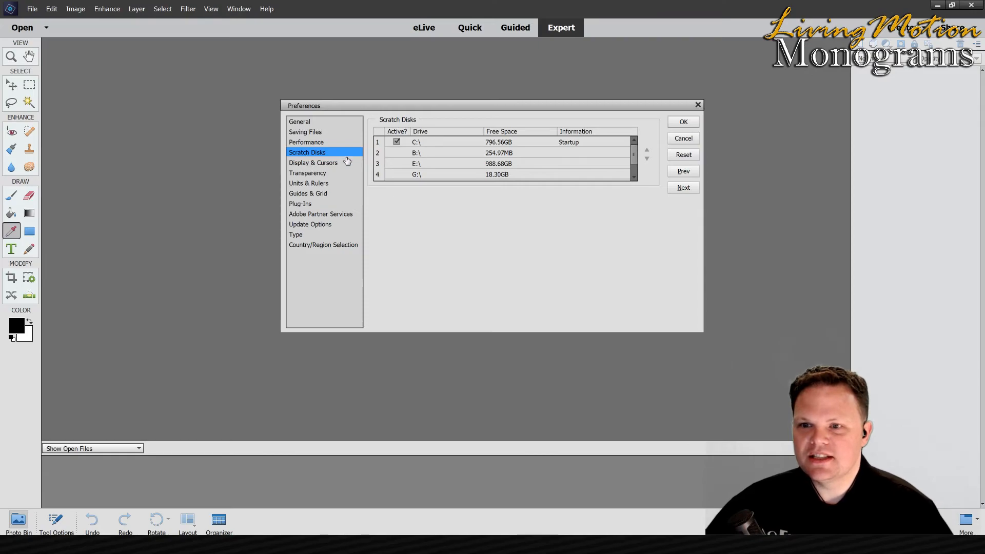
pyautogui.click(508, 164)
pyautogui.click(439, 156)
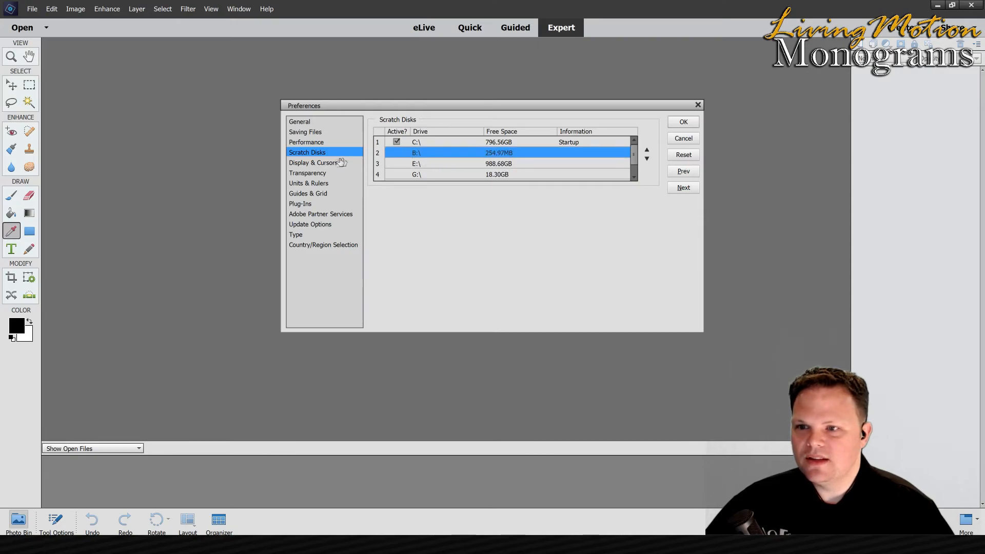
pyautogui.click(323, 162)
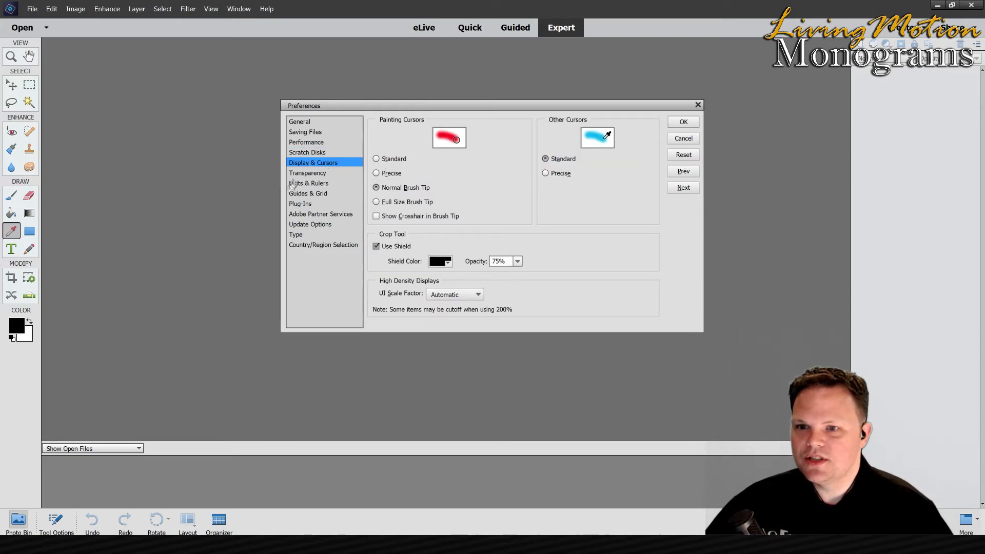
pyautogui.click(308, 173)
# Examine the available measurement units for rulers, type and photo projects in the Units & Rulers preferences.
pyautogui.click(300, 183)
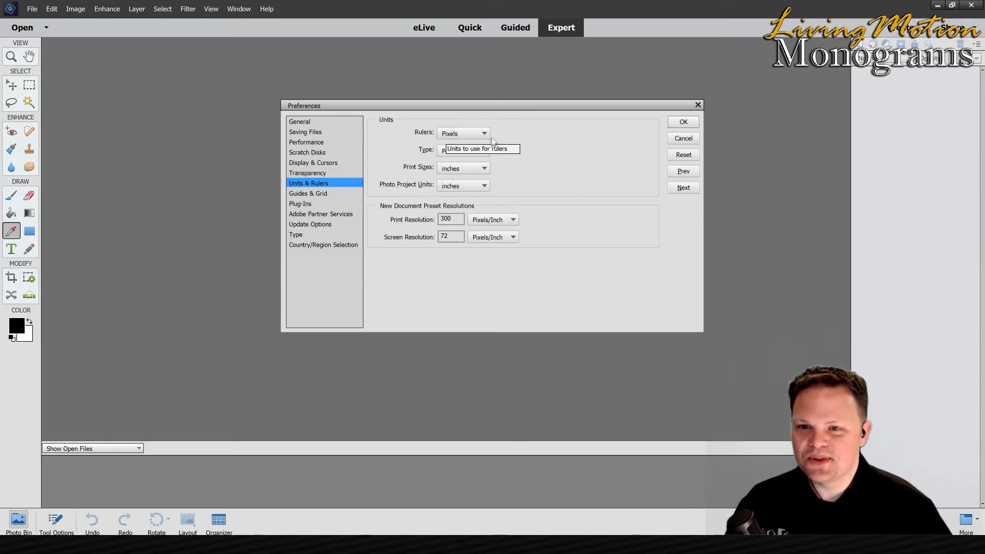
pyautogui.click(464, 133)
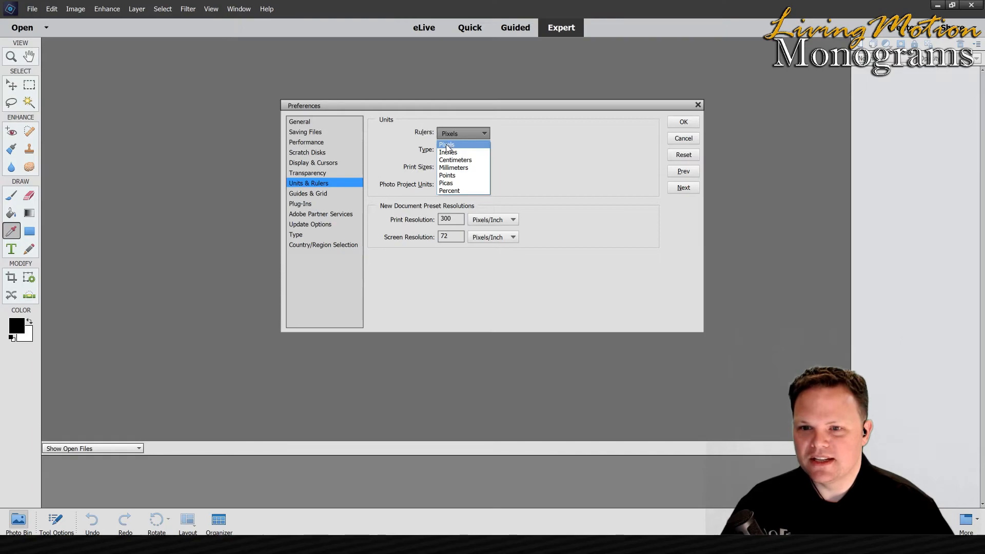
pyautogui.click(412, 140)
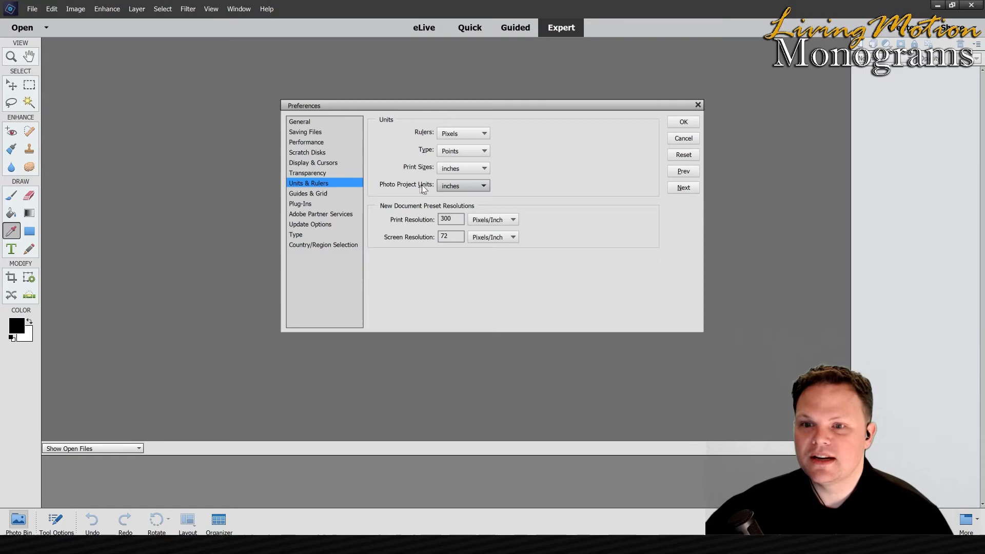
pyautogui.click(465, 152)
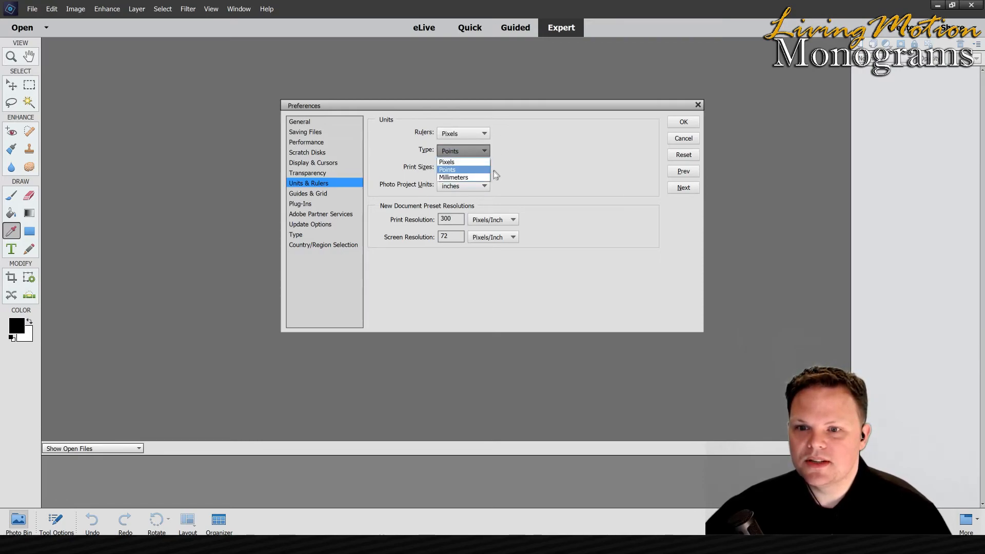
pyautogui.click(392, 188)
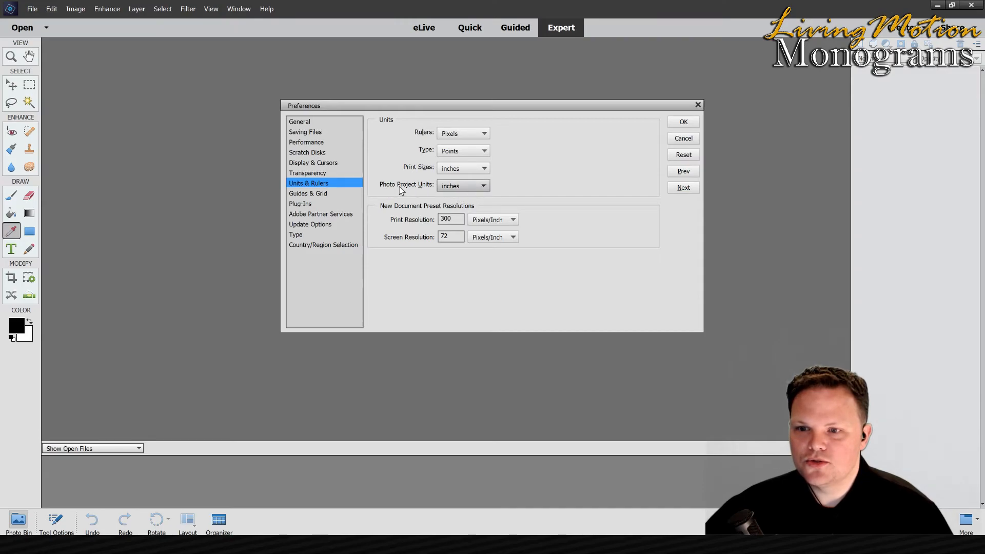
pyautogui.click(457, 186)
pyautogui.click(457, 186)
pyautogui.click(455, 187)
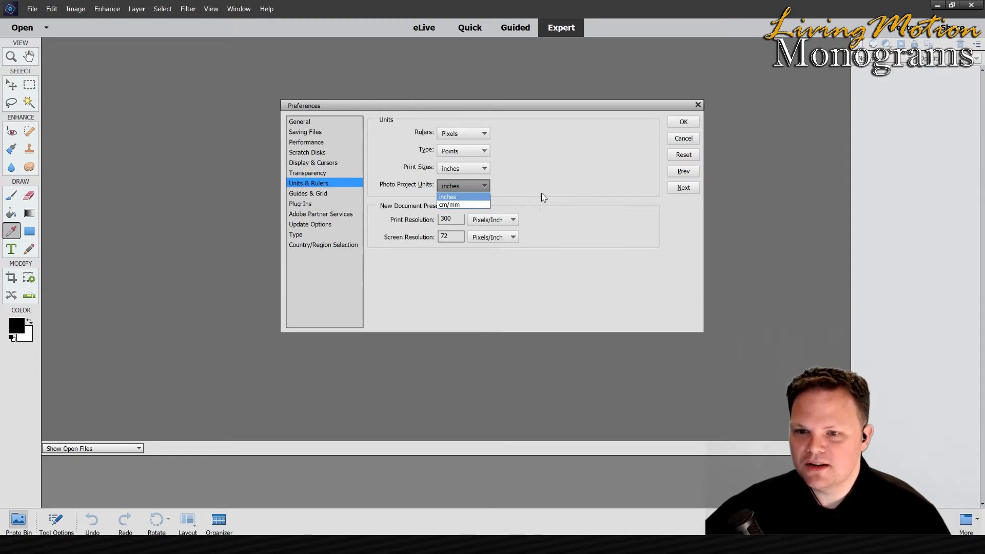
pyautogui.click(522, 199)
# Set the new-document preset screen resolution to 300 pixels/inch and accept the preferences.
pyautogui.click(457, 219)
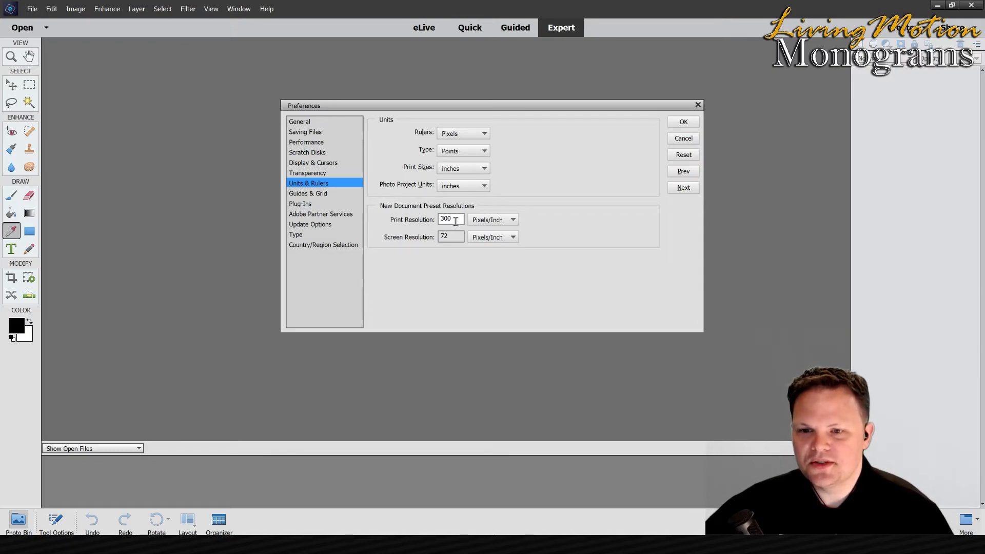
pyautogui.click(420, 238)
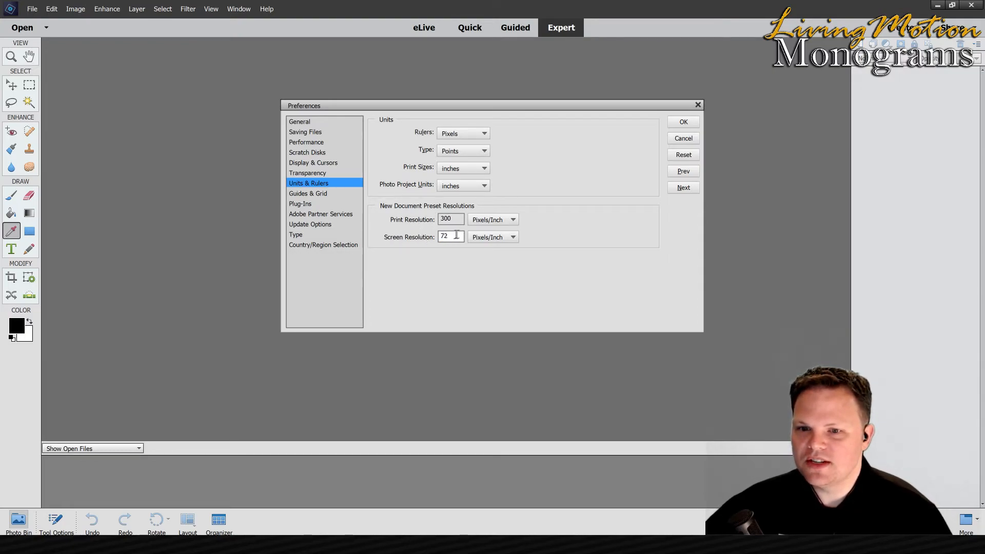
pyautogui.click(493, 238)
pyautogui.click(572, 231)
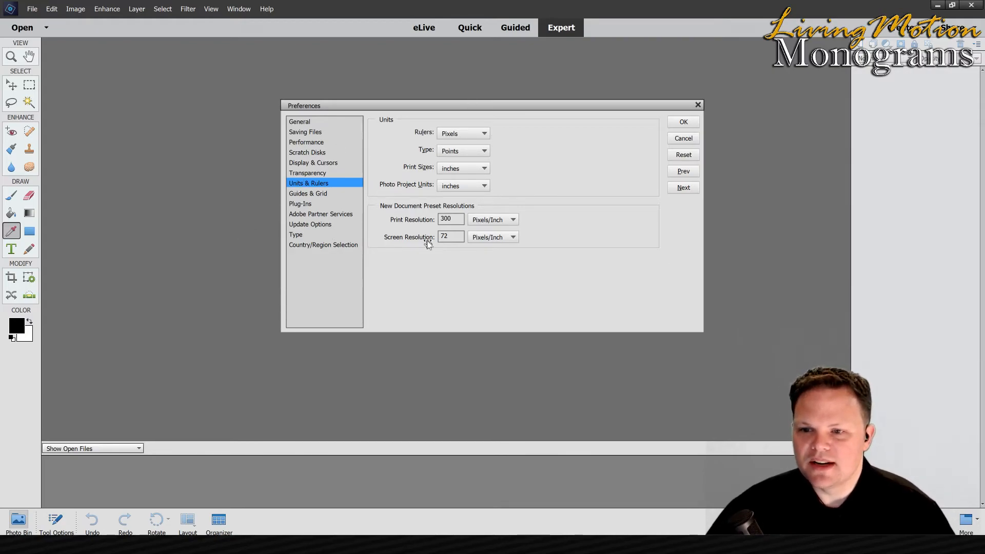
pyautogui.doubleClick(448, 237)
pyautogui.write('300')
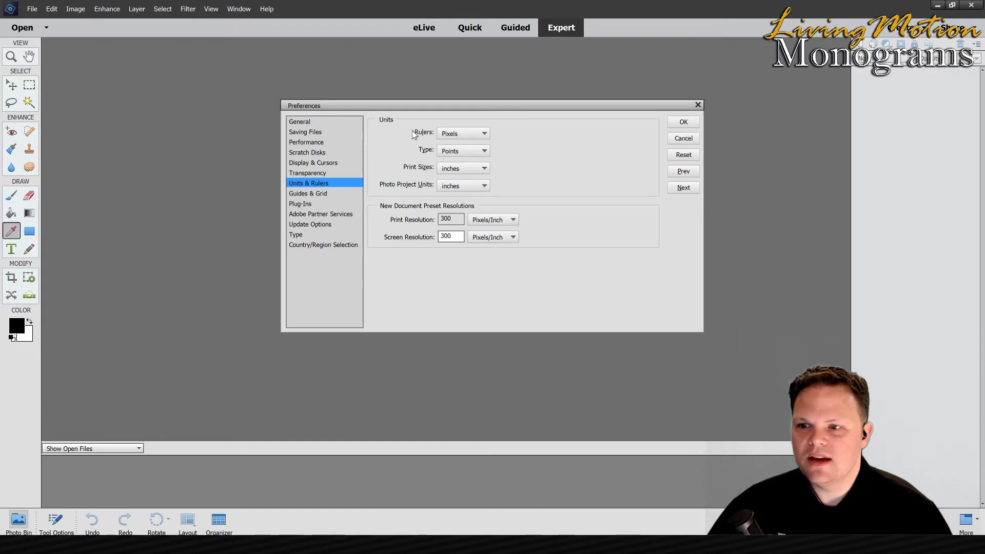
pyautogui.click(683, 121)
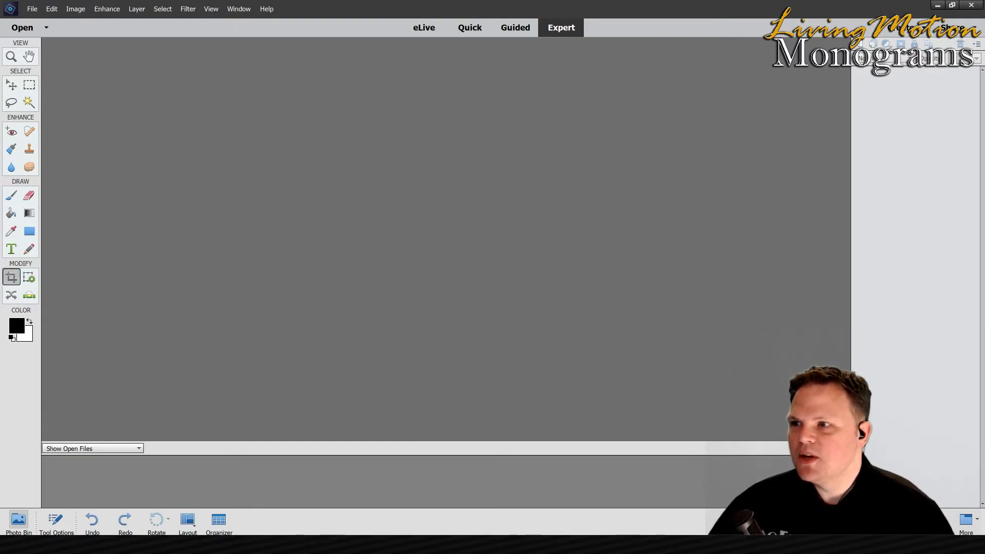
pyautogui.click(73, 10)
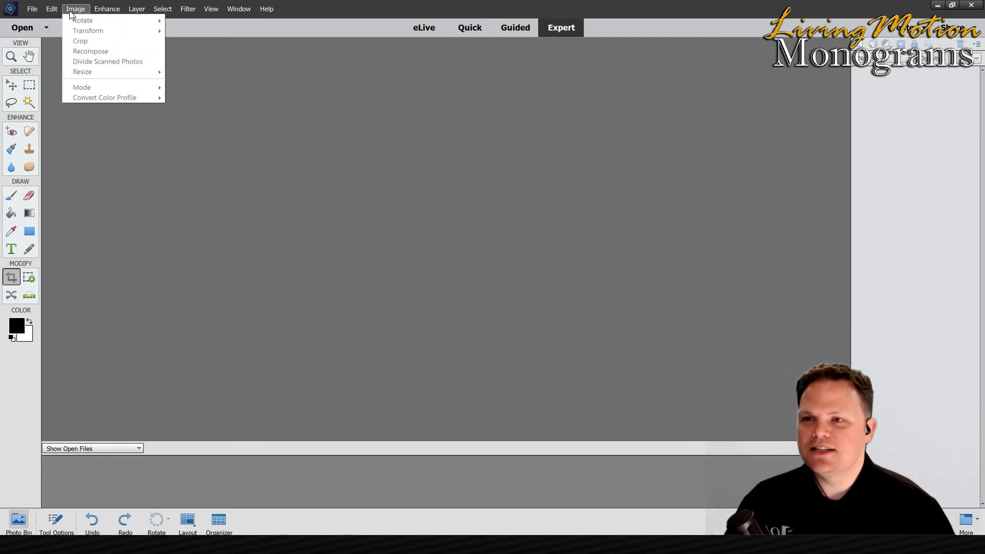
pyautogui.moveTo(113, 11)
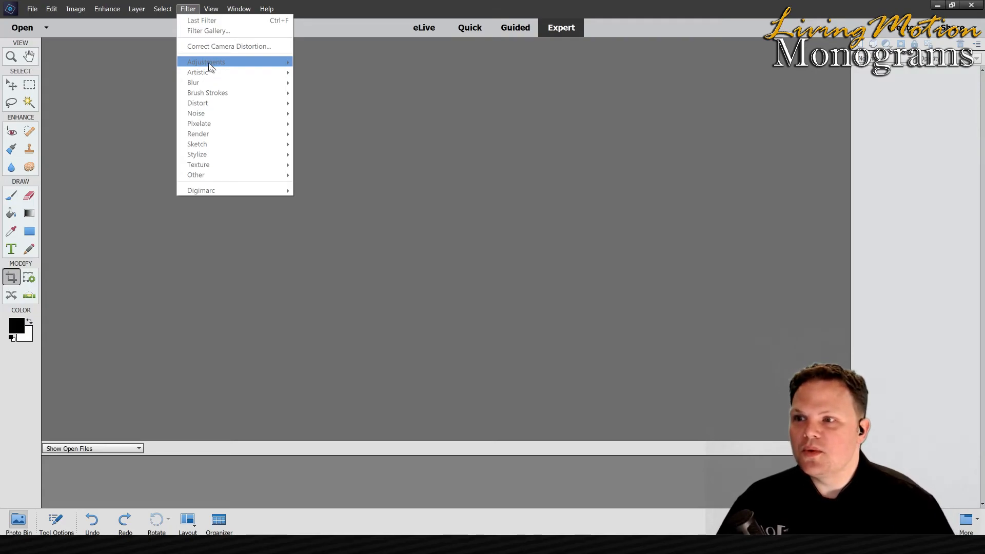
pyautogui.moveTo(211, 11)
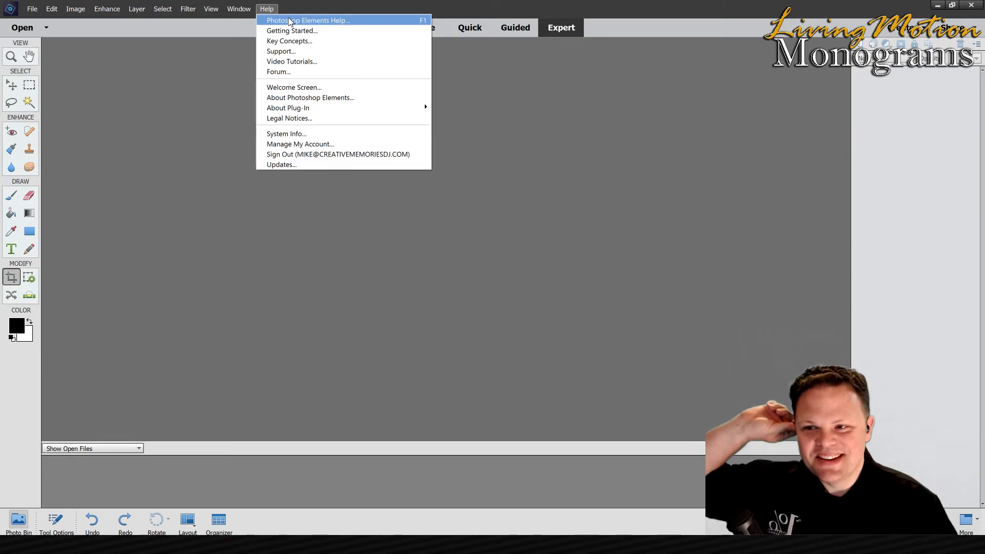
pyautogui.click(497, 206)
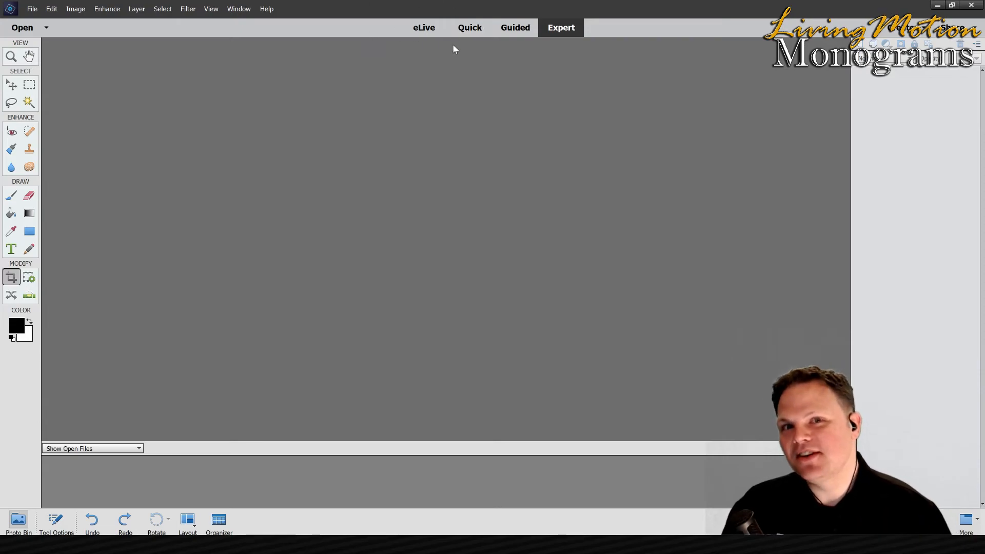
# Examine the Quick and Guided editing modes, including Quick mode's before-and-after view choices, and return to Expert mode.
pyautogui.click(463, 30)
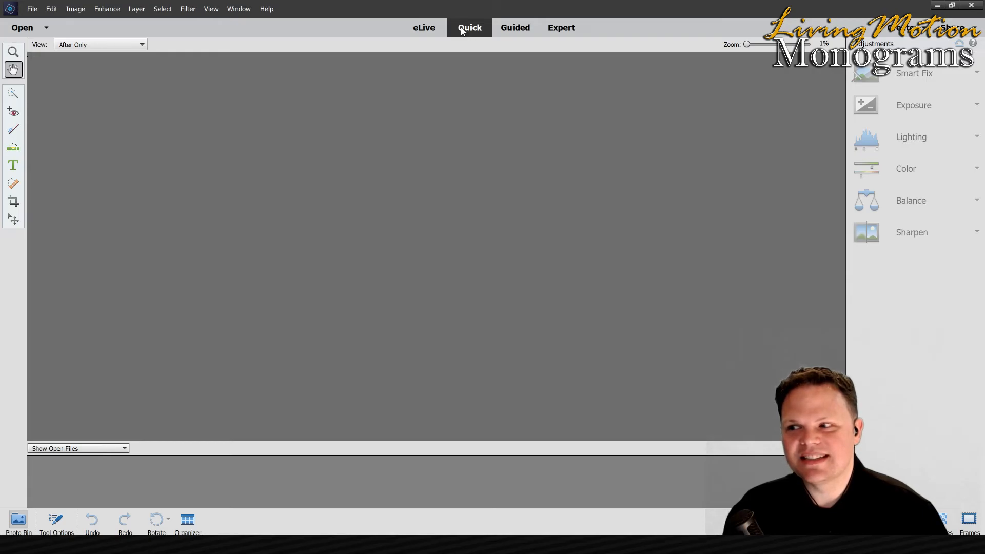
pyautogui.click(517, 32)
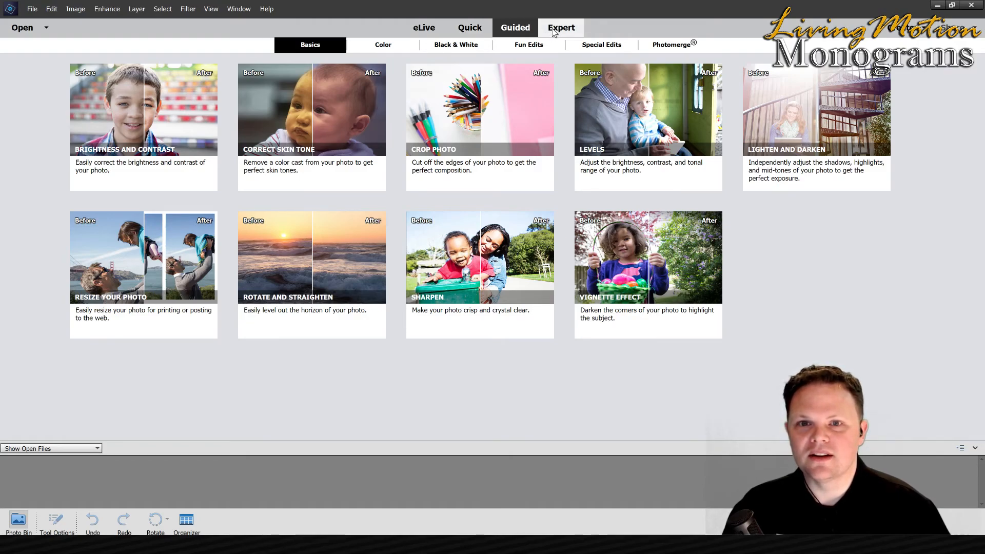
pyautogui.click(566, 31)
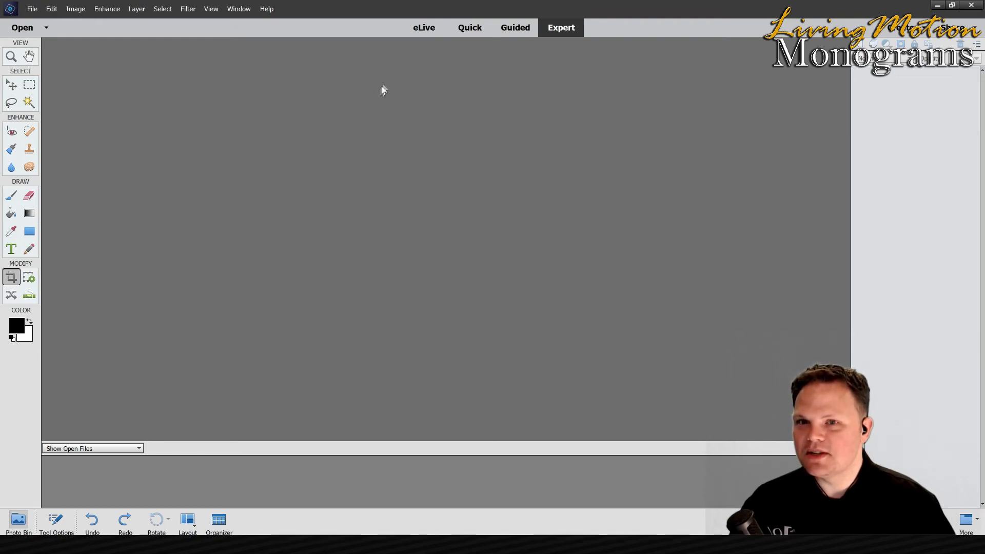
pyautogui.click(469, 31)
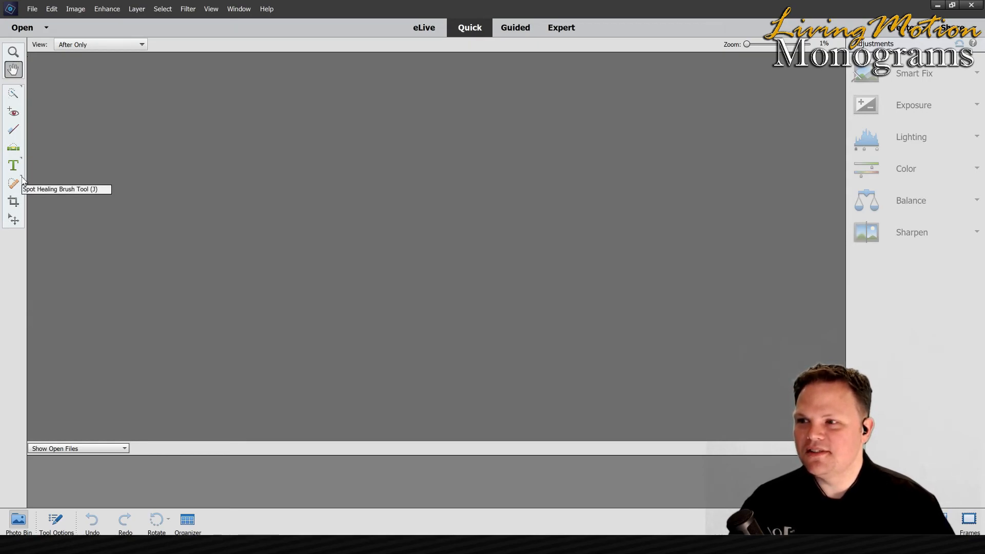
pyautogui.click(94, 43)
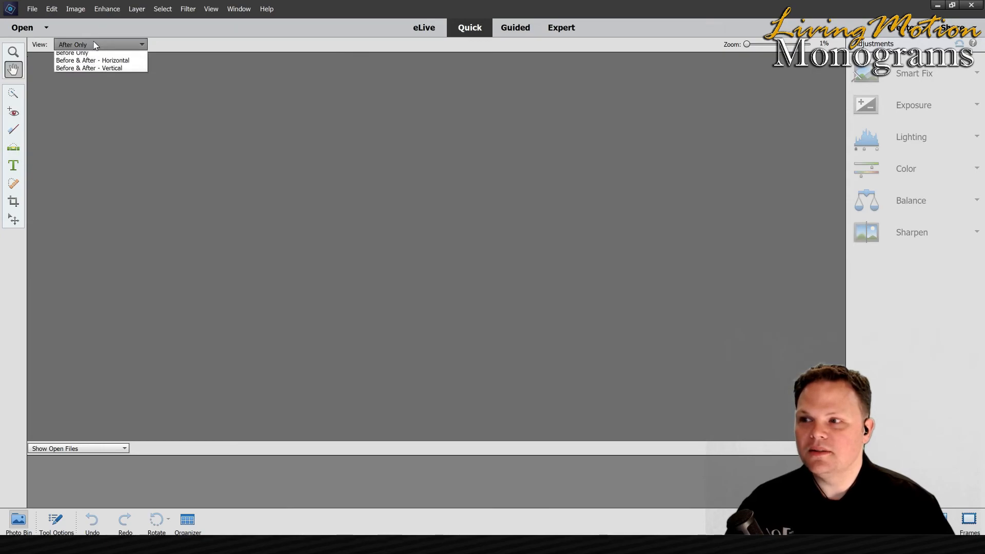
pyautogui.click(94, 43)
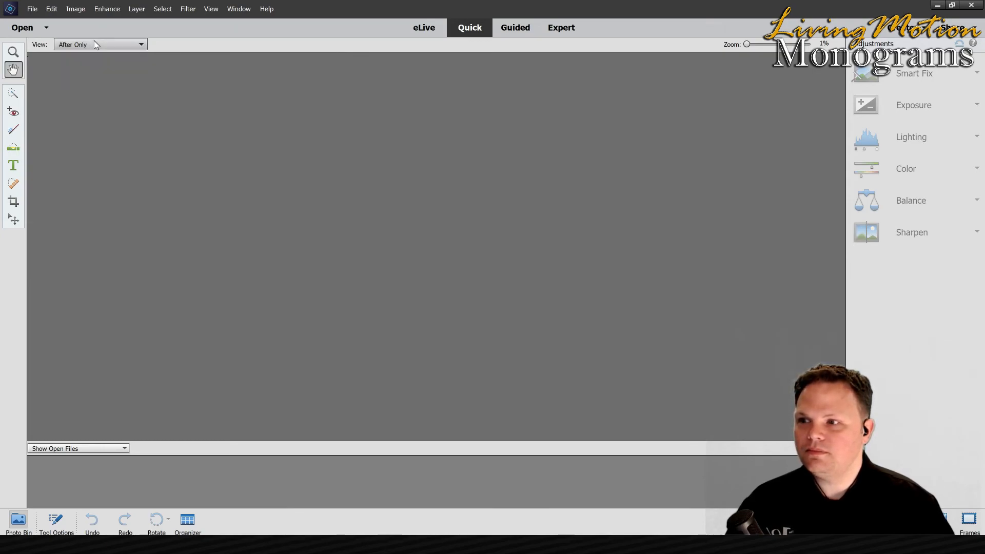
pyautogui.click(562, 28)
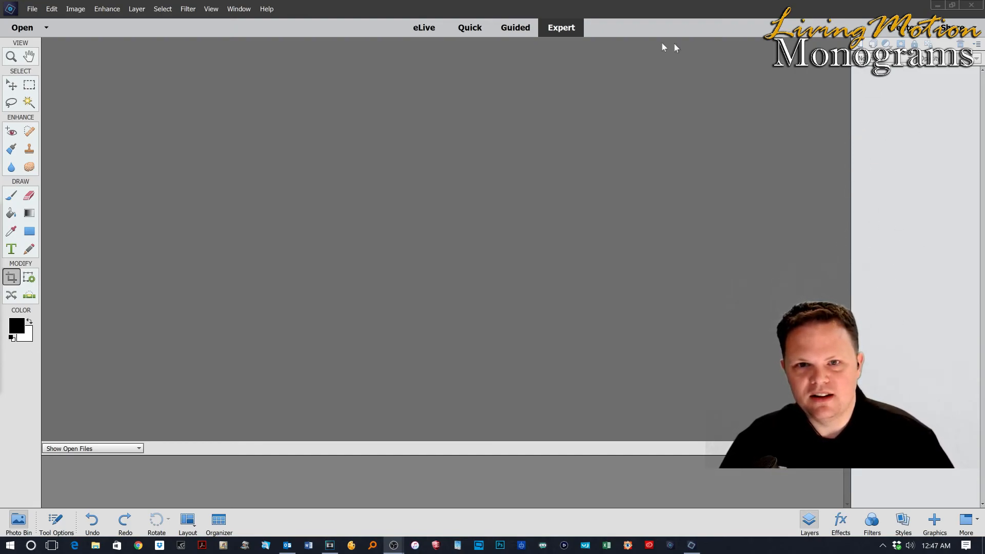
pyautogui.click(476, 30)
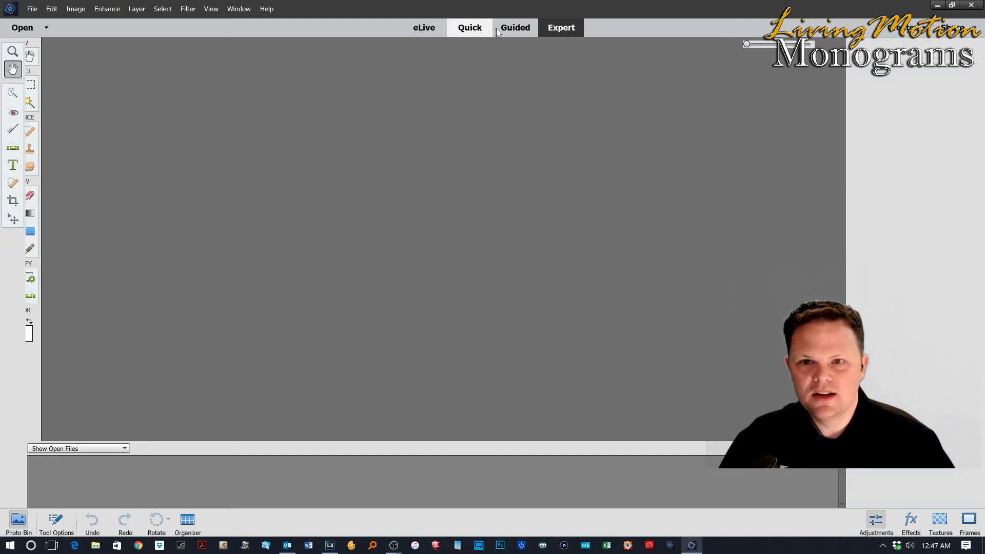
pyautogui.click(514, 29)
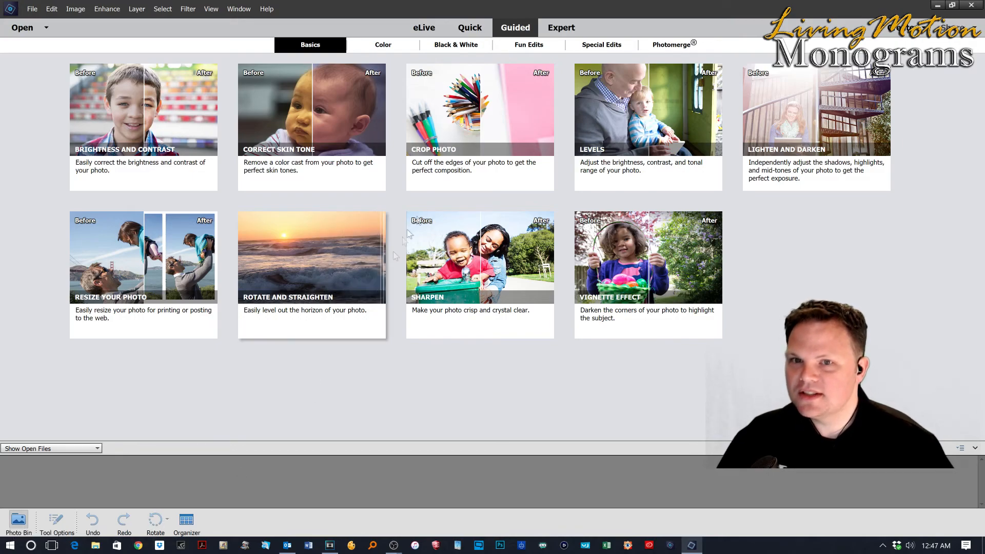
pyautogui.click(561, 29)
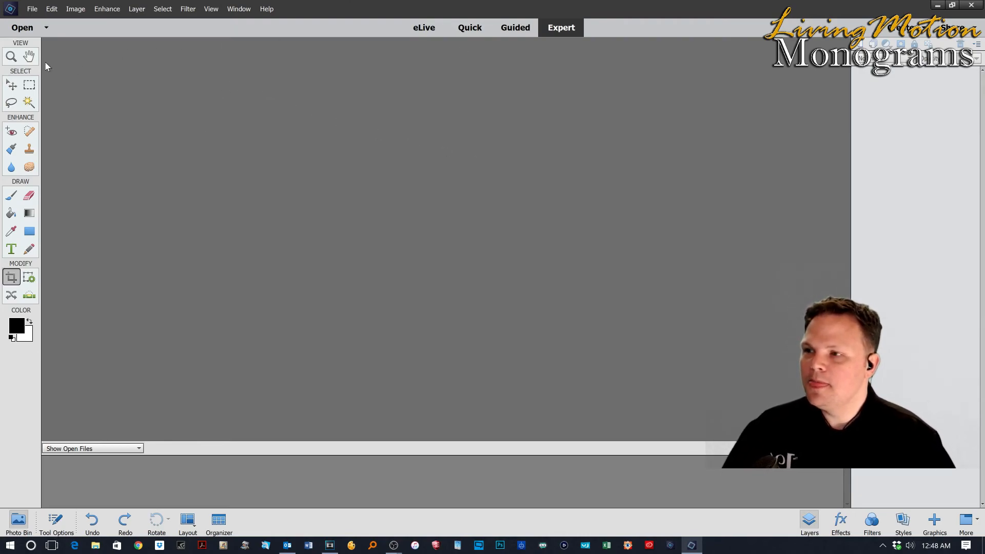
# Activate the Zoom tool, then start opening a file and browse to the inner tools master2016 folder on the Desktop.
pyautogui.click(11, 57)
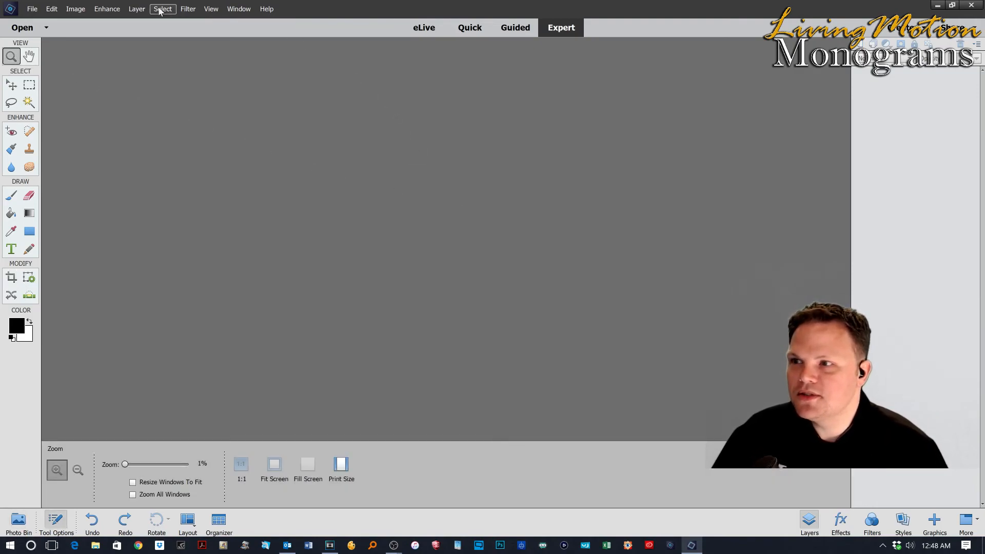
pyautogui.click(32, 10)
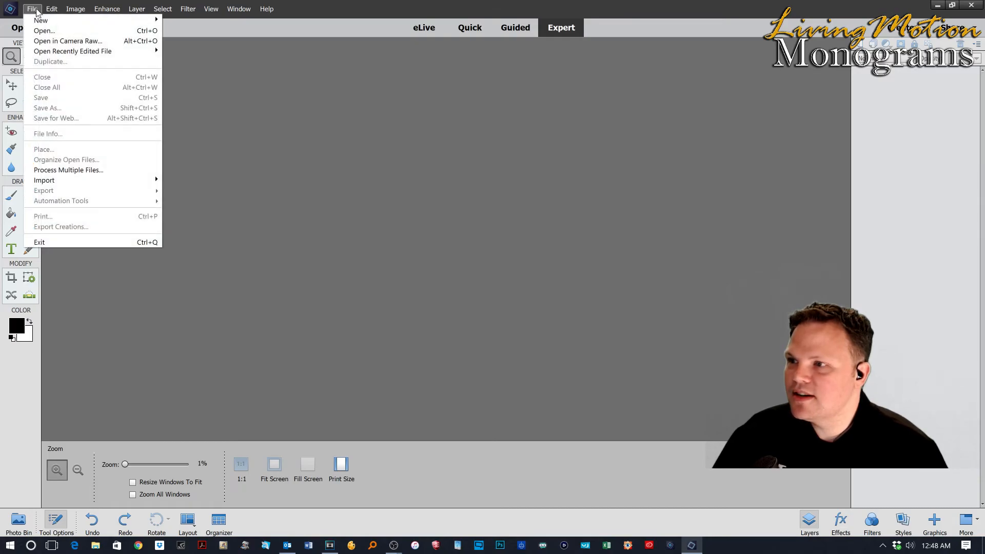
pyautogui.click(48, 26)
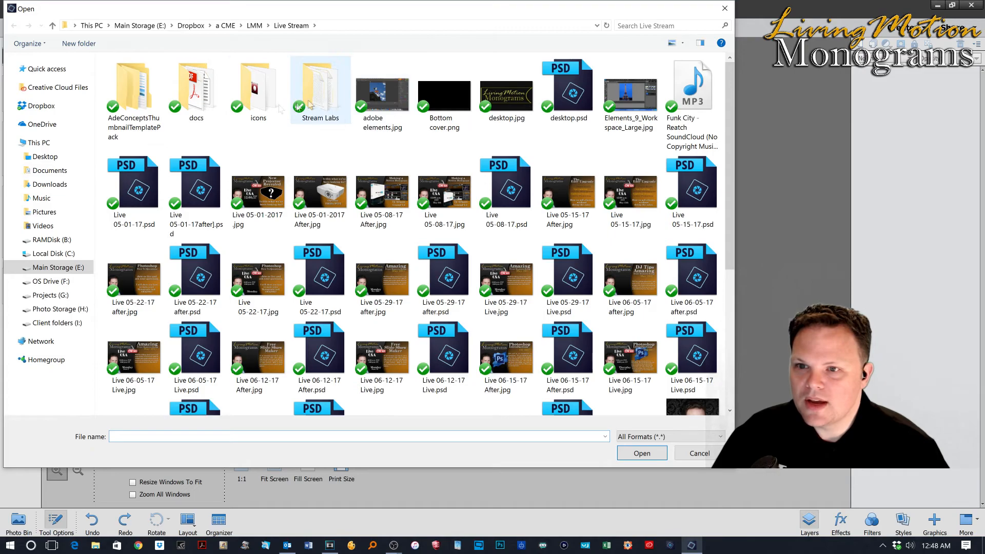
pyautogui.click(43, 106)
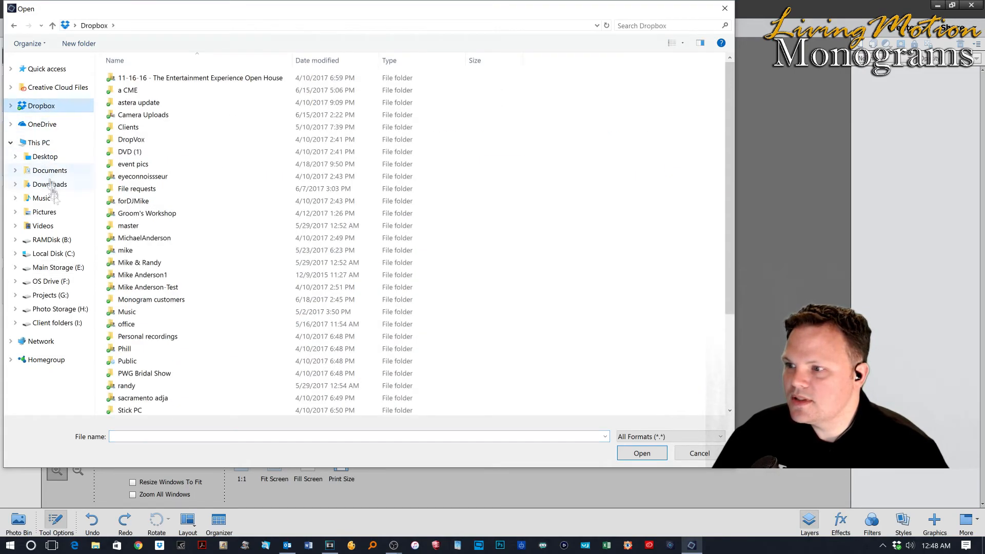
pyautogui.click(42, 198)
pyautogui.click(45, 156)
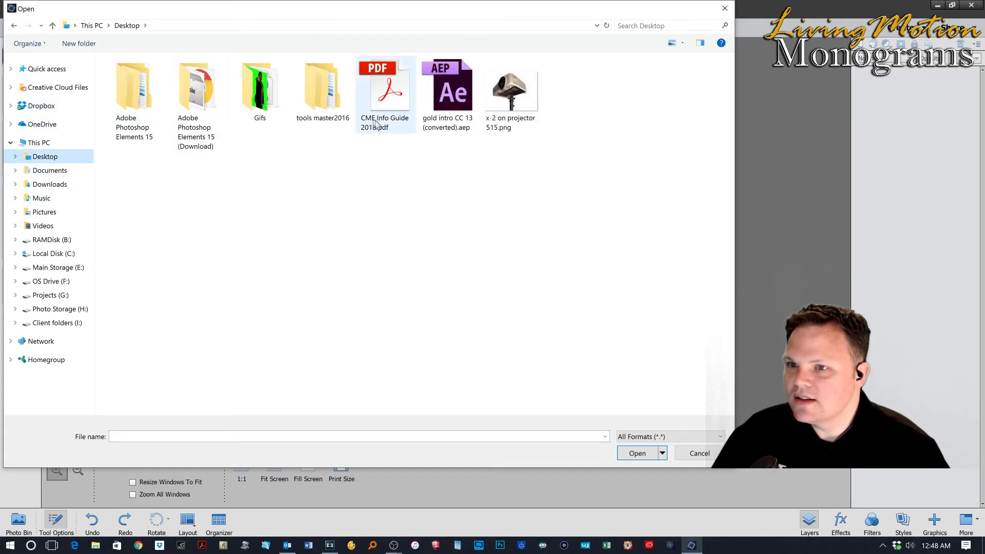
pyautogui.doubleClick(322, 89)
pyautogui.doubleClick(146, 78)
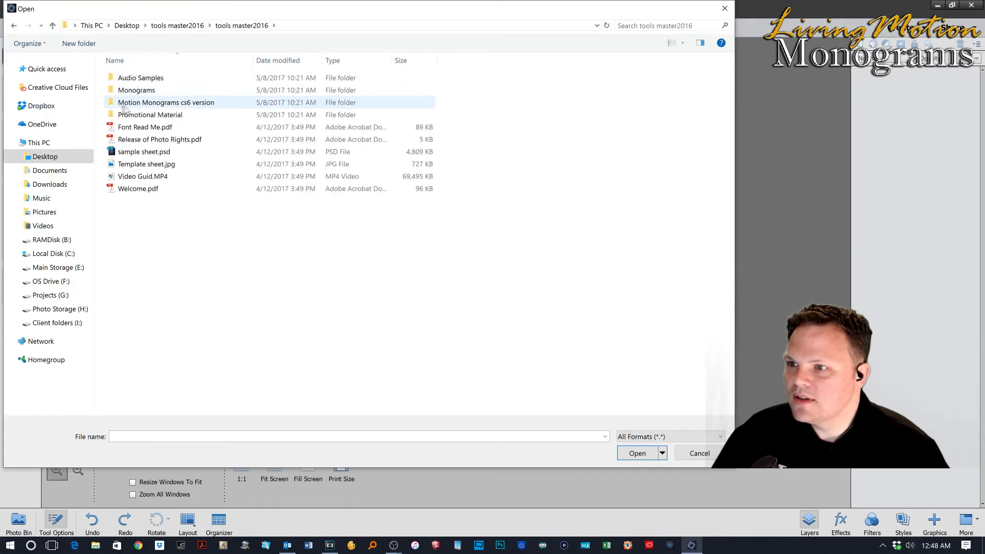
# Open Template 42HD.psd from the Photoshop Templates folder inside Monograms.
pyautogui.doubleClick(136, 90)
pyautogui.click(154, 128)
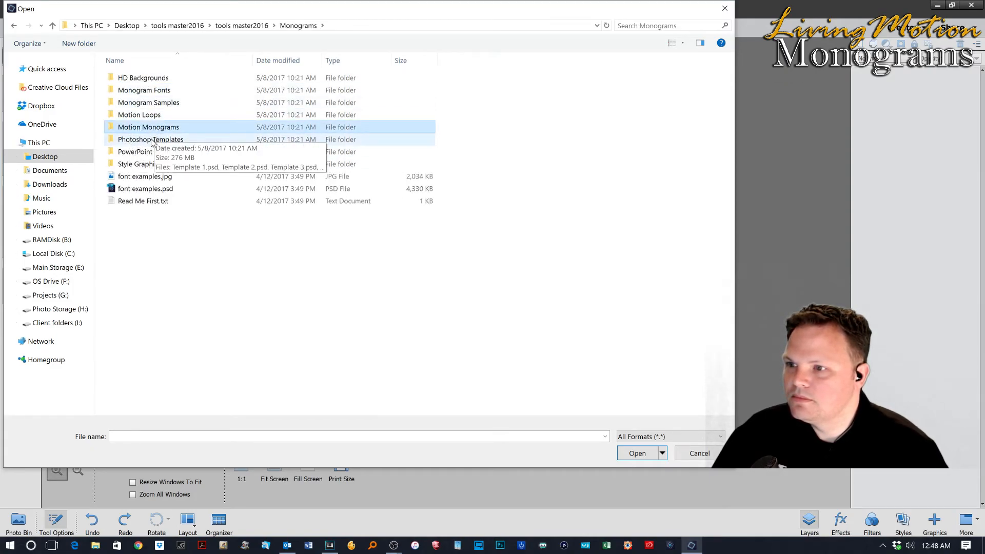
pyautogui.doubleClick(150, 139)
pyautogui.scroll(-7, 169, 311)
pyautogui.doubleClick(169, 311)
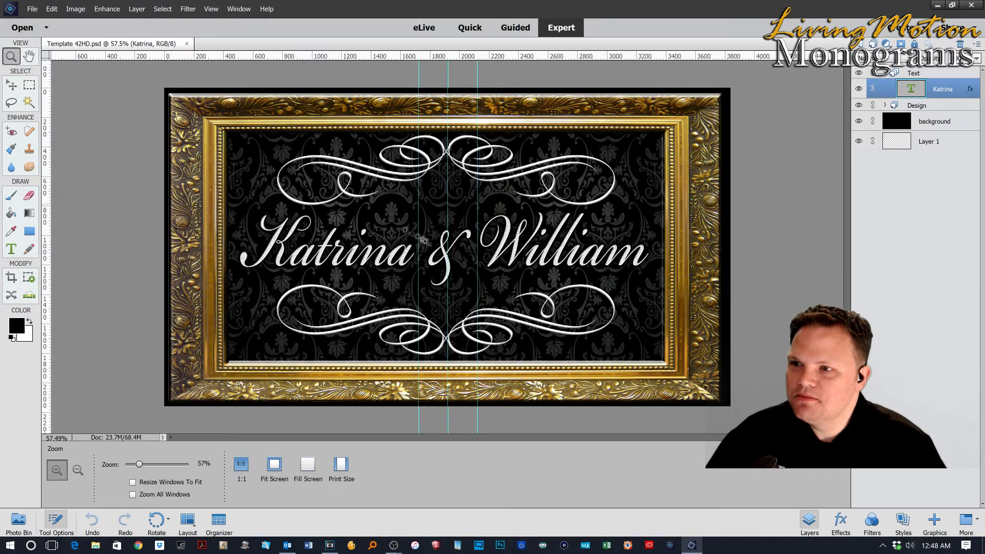
# View the framed monogram template at smaller and larger magnifications with the Zoom tool.
pyautogui.scroll(-1, 433, 241)
pyautogui.scroll(-1, 432, 241)
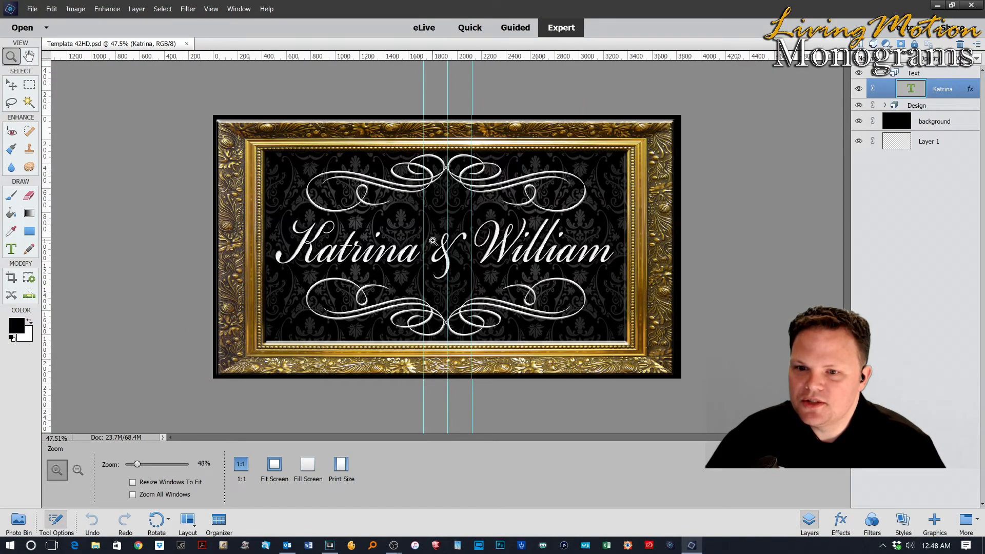
pyautogui.scroll(5, 432, 241)
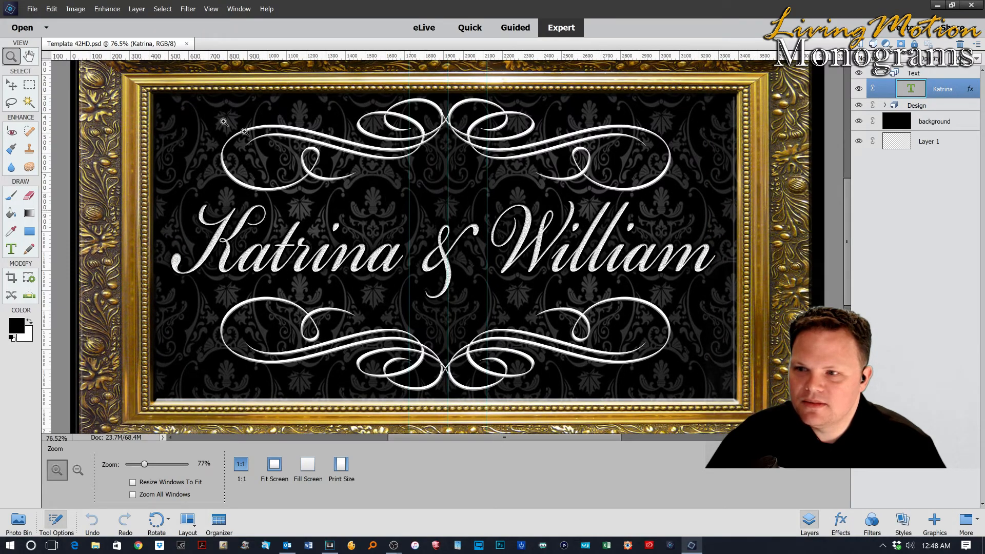
# Inspect different areas of the enlarged monogram with the Hand tool, including the names, line designs and gold frame.
pyautogui.click(30, 58)
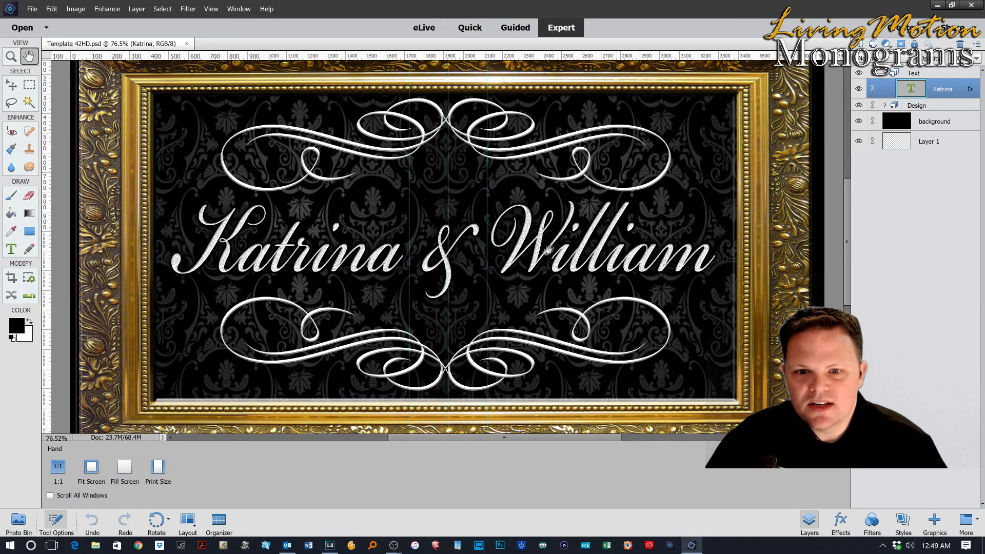
pyautogui.moveTo(520, 243); pyautogui.dragTo(530, 248)
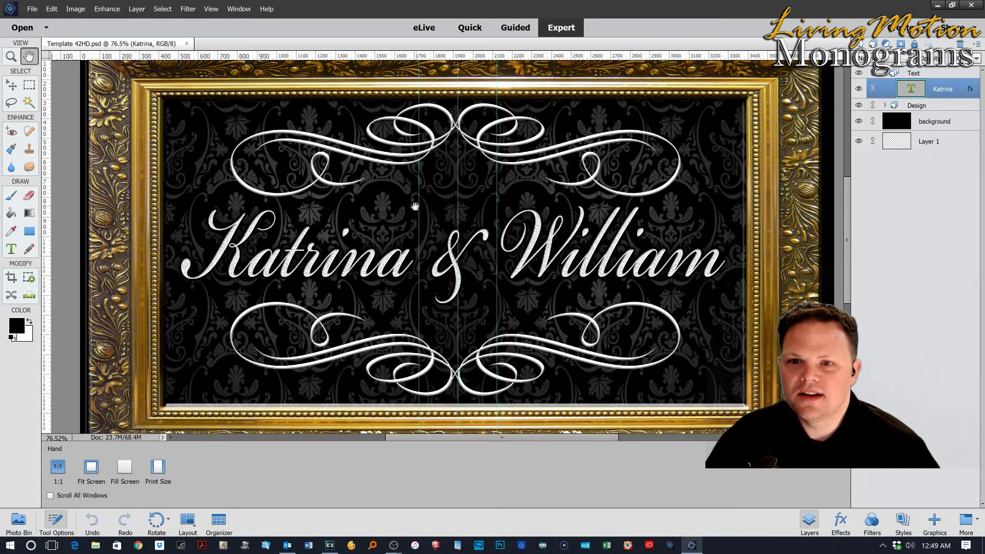
pyautogui.scroll(2, 390, 226)
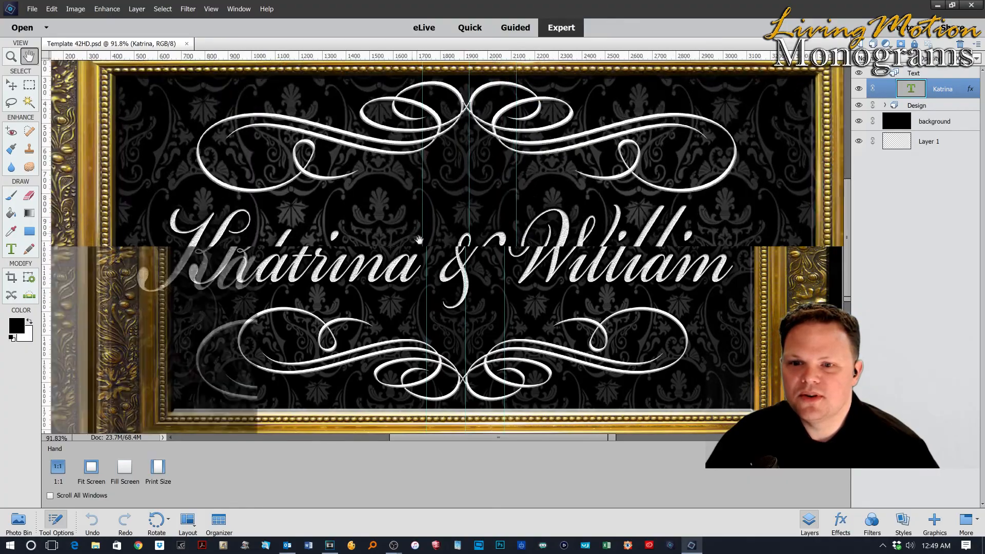
pyautogui.scroll(2, 419, 240)
pyautogui.moveTo(490, 299); pyautogui.dragTo(702, 389)
pyautogui.moveTo(288, 163); pyautogui.dragTo(193, 134)
pyautogui.moveTo(471, 258); pyautogui.dragTo(385, 191)
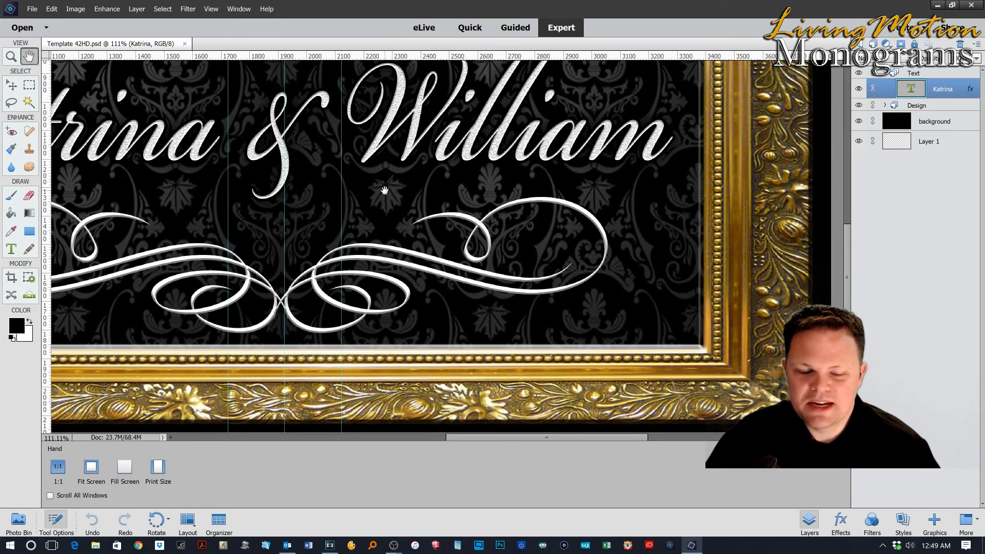
pyautogui.moveTo(542, 265); pyautogui.dragTo(739, 367)
pyautogui.moveTo(474, 288); pyautogui.dragTo(570, 340)
pyautogui.moveTo(490, 316); pyautogui.dragTo(478, 315)
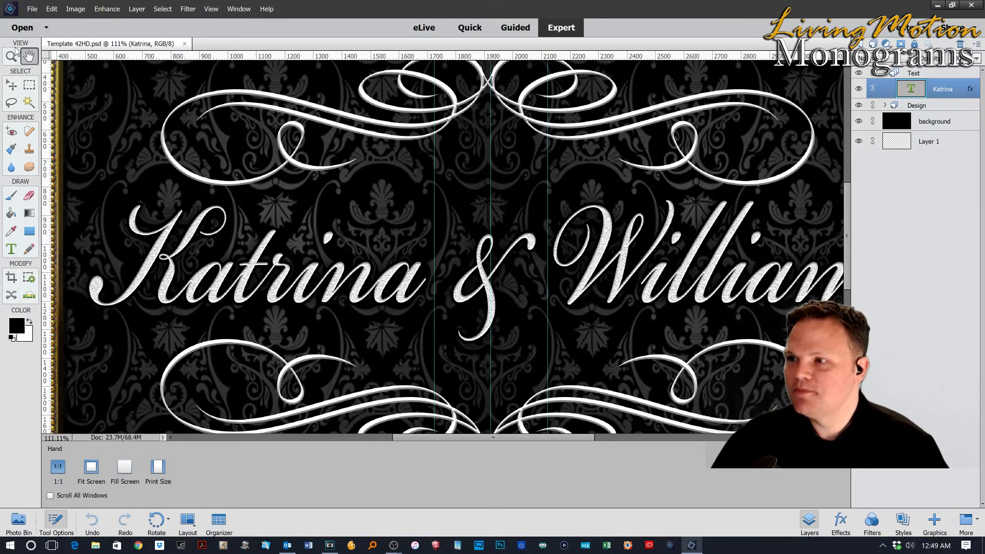
# Shift the couple's names text slightly downward between the two line designs with the Move tool.
pyautogui.click(12, 86)
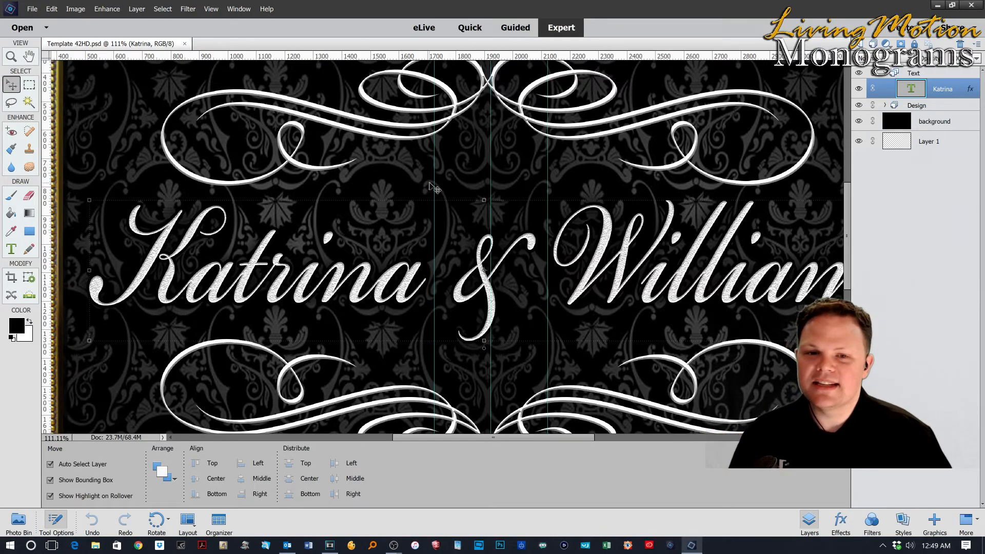
pyautogui.scroll(-3, 626, 252)
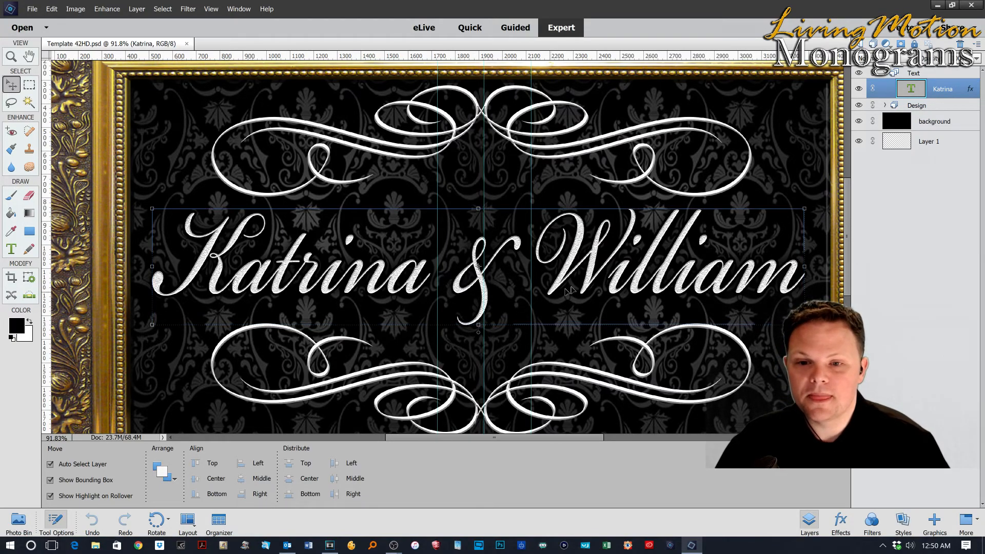
pyautogui.moveTo(576, 274)
pyautogui.mouseDown()
pyautogui.moveTo(575, 302)
pyautogui.moveTo(575, 281)
pyautogui.mouseUp()
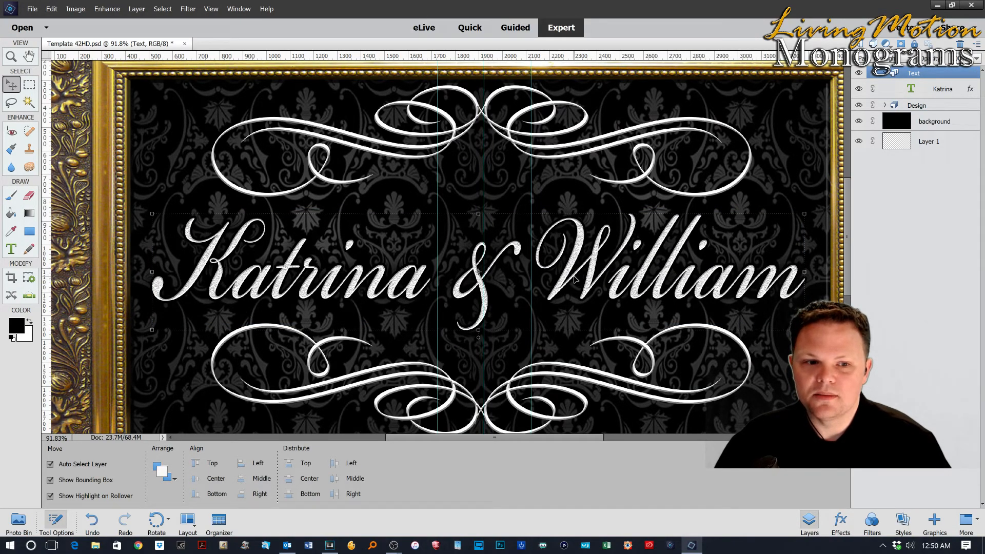
# Inspect the names text layer and the black background layer with the whole template in view.
pyautogui.click(941, 92)
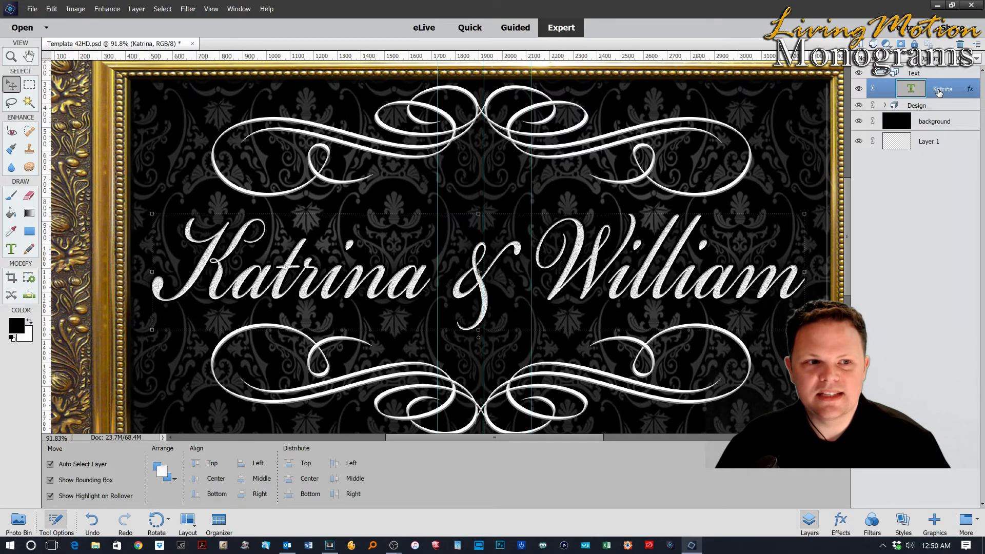
pyautogui.click(932, 123)
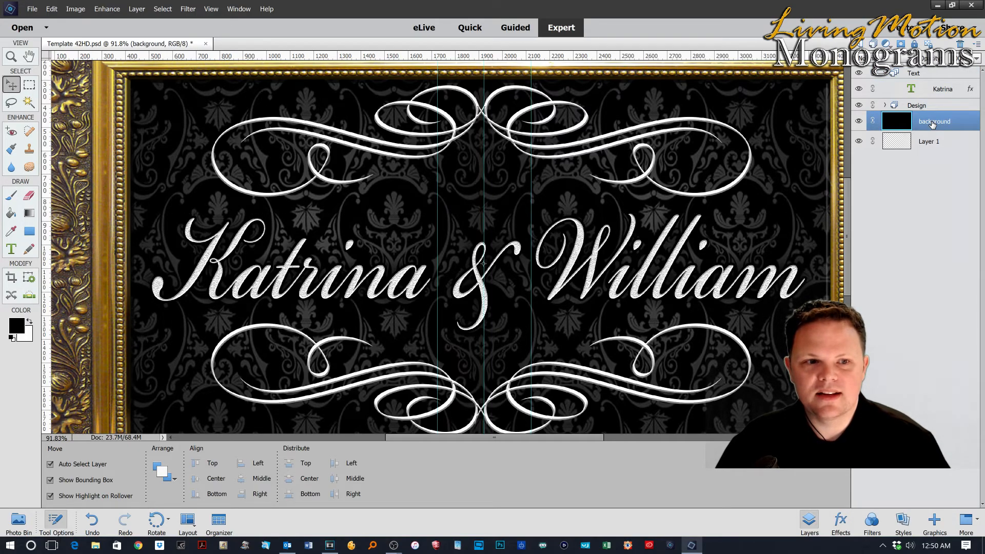
pyautogui.hotkey('ctrl', '0')
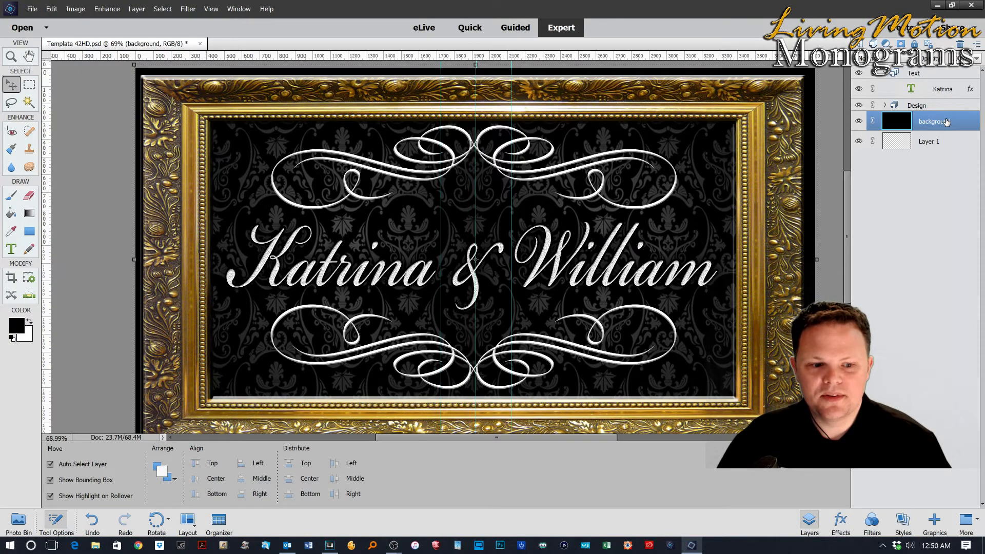
pyautogui.scroll(-1, 604, 241)
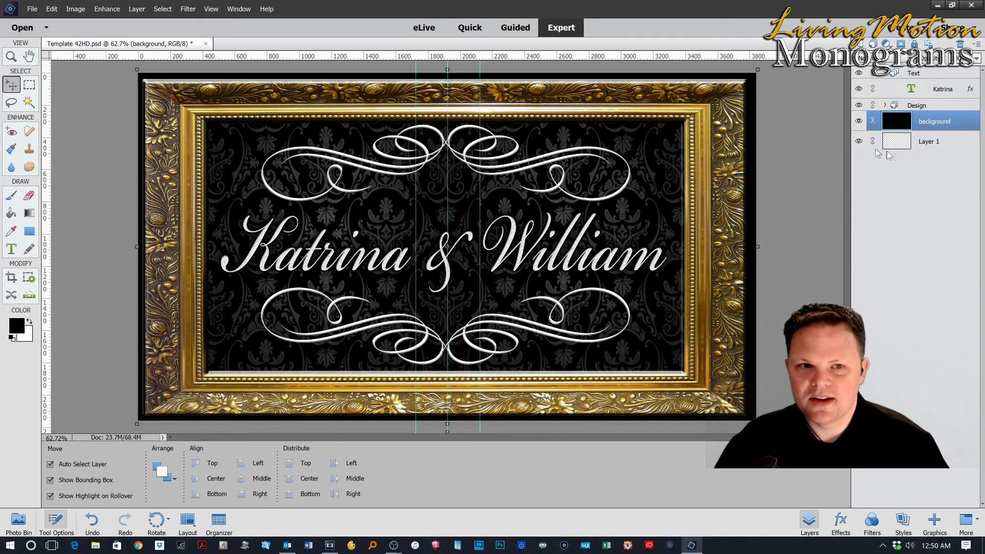
# Expand the Design group and examine its top and bottom line design and Frame layers, along with the names text layer.
pyautogui.click(884, 105)
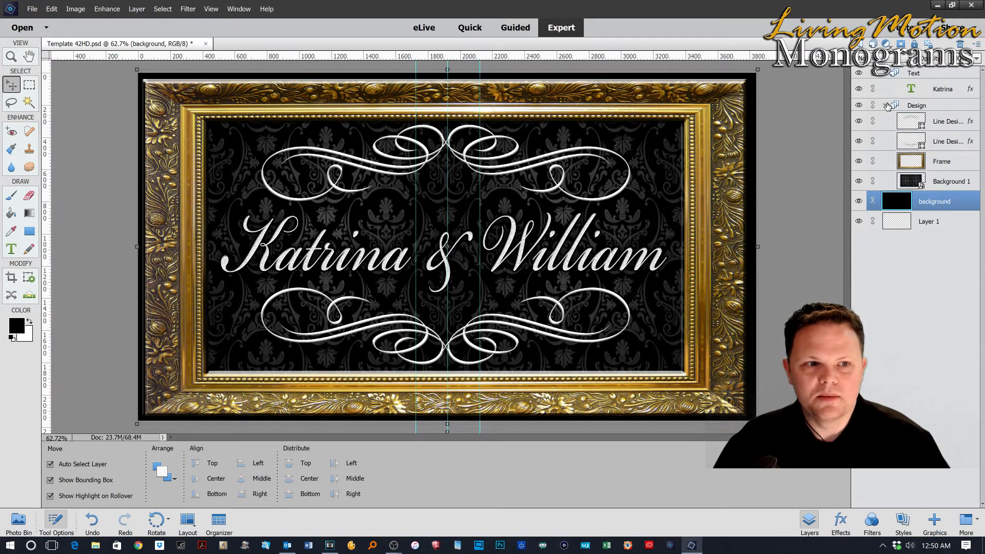
pyautogui.click(945, 122)
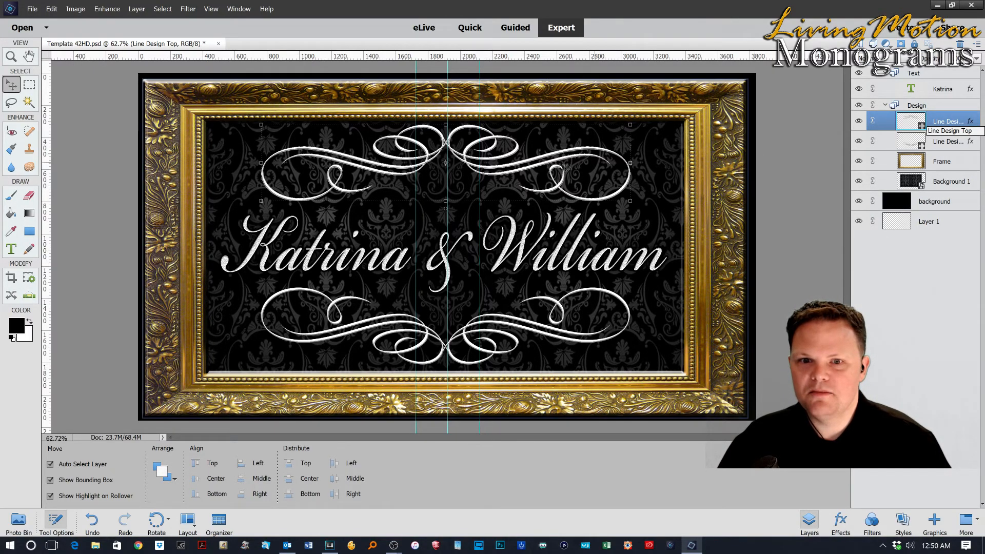
pyautogui.scroll(3, 489, 135)
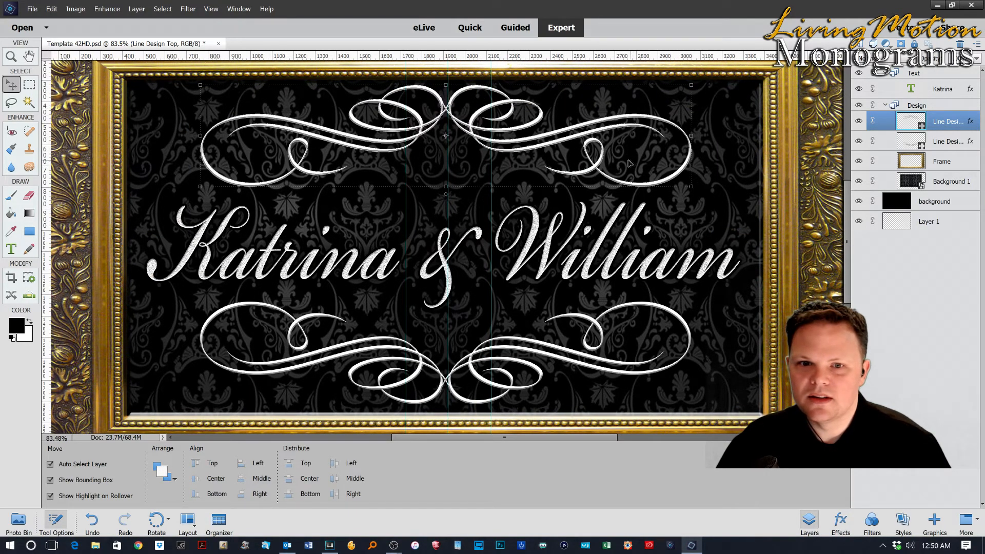
pyautogui.click(944, 148)
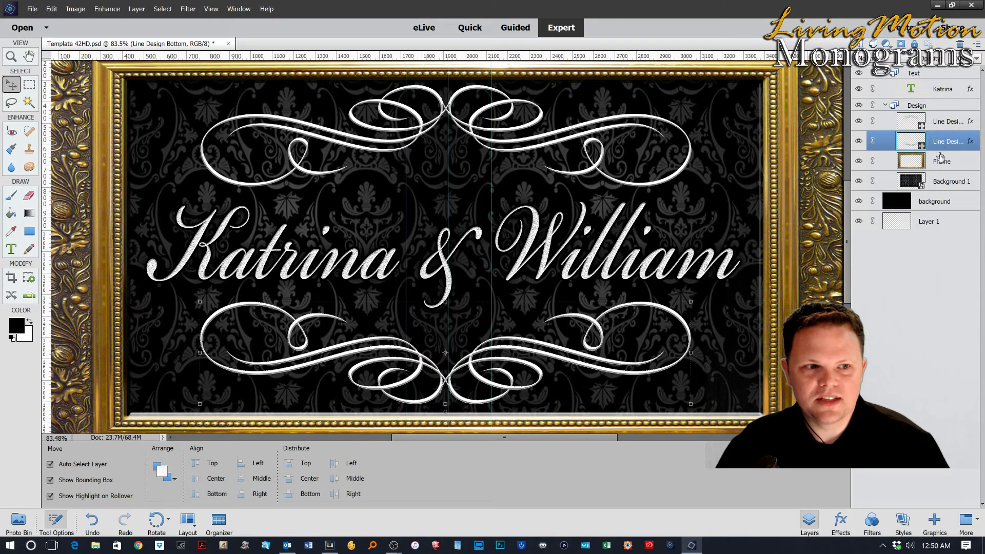
pyautogui.click(945, 163)
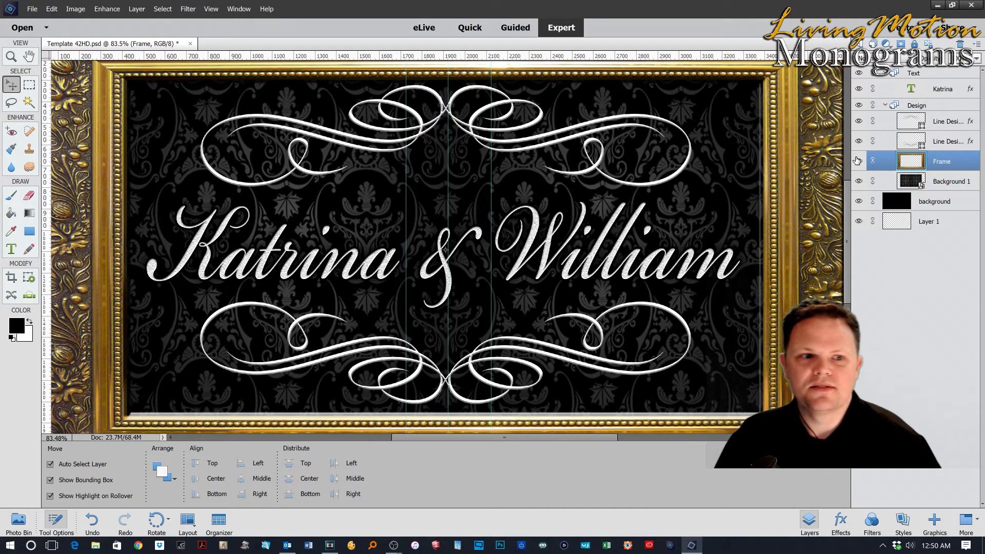
pyautogui.click(906, 86)
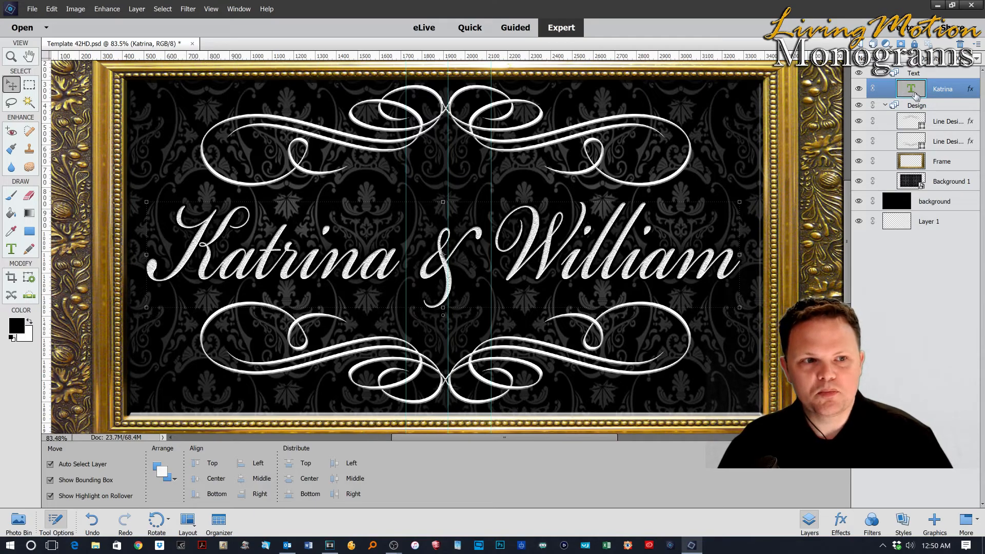
pyautogui.click(908, 123)
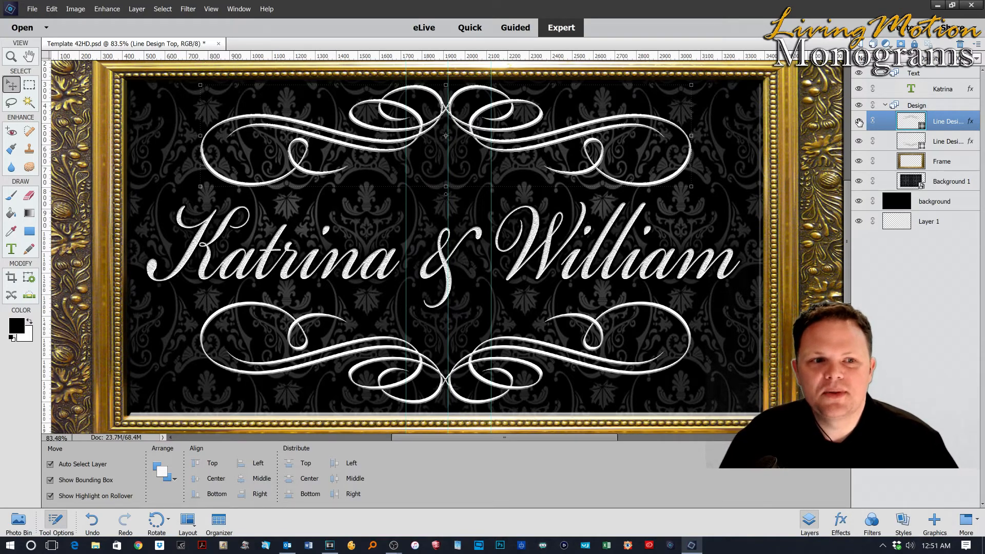
# Hide the Frame layer and scale the Background 1 layer proportionally to 128.09% so its pattern covers the canvas.
pyautogui.hotkey('ctrl', '0')
pyautogui.click(858, 162)
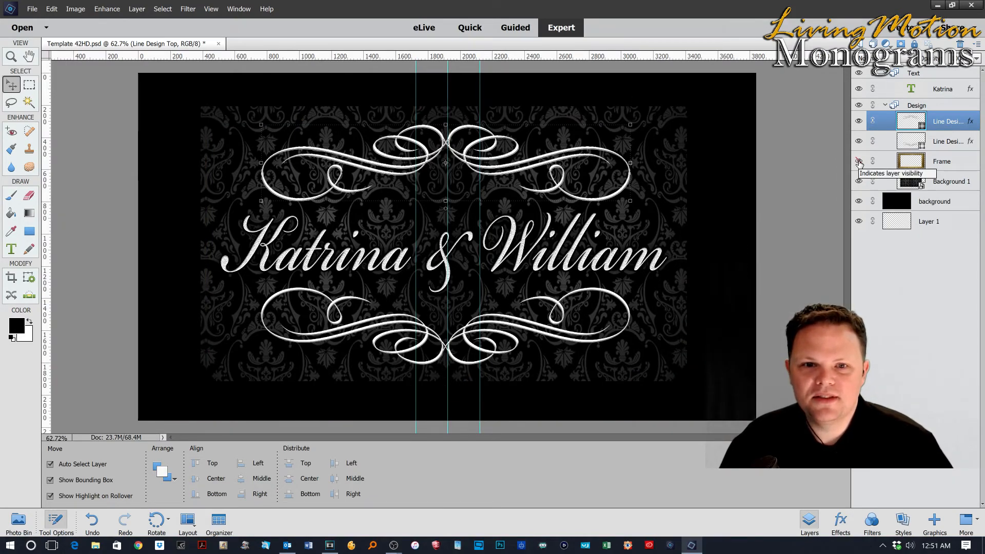
pyautogui.click(910, 184)
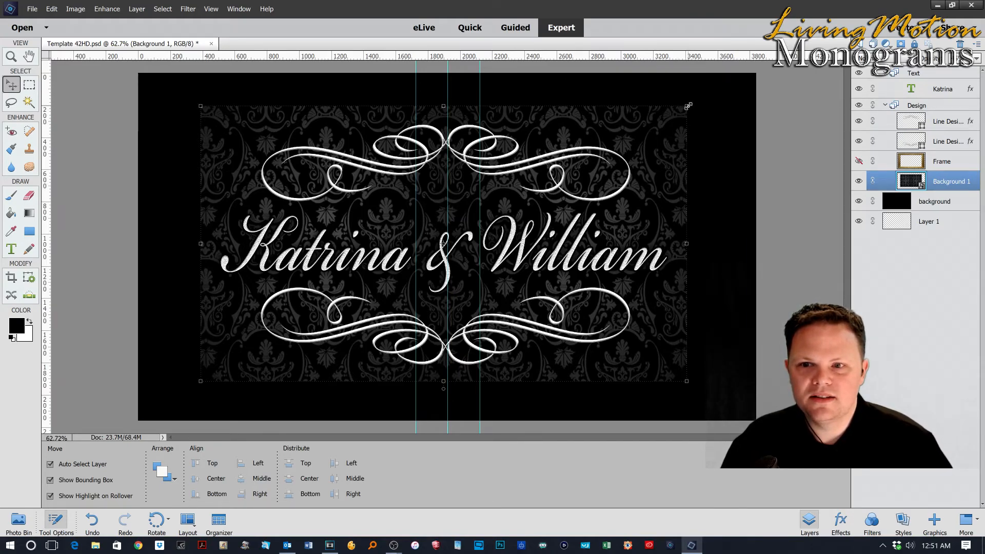
pyautogui.moveTo(689, 106); pyautogui.dragTo(703, 97)
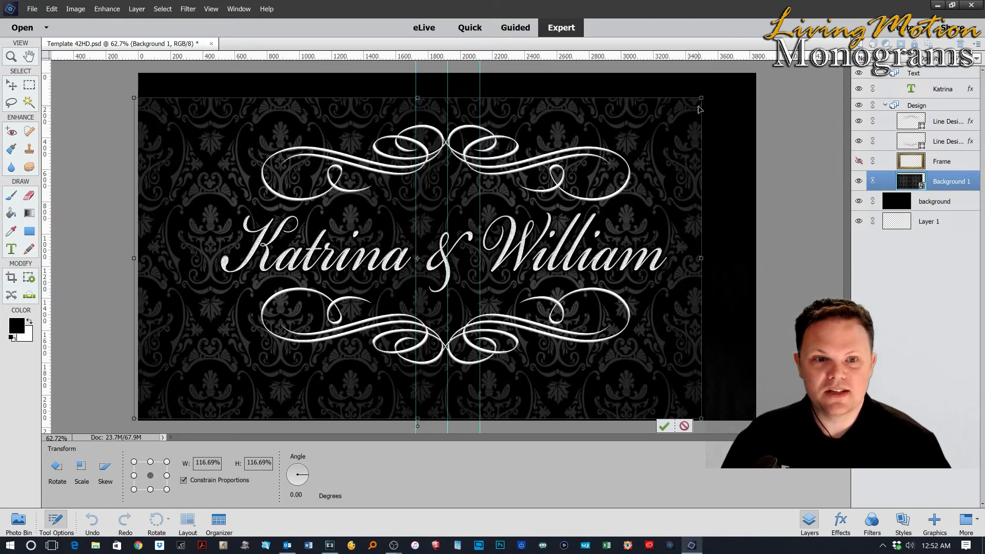
pyautogui.moveTo(700, 98); pyautogui.dragTo(771, 87)
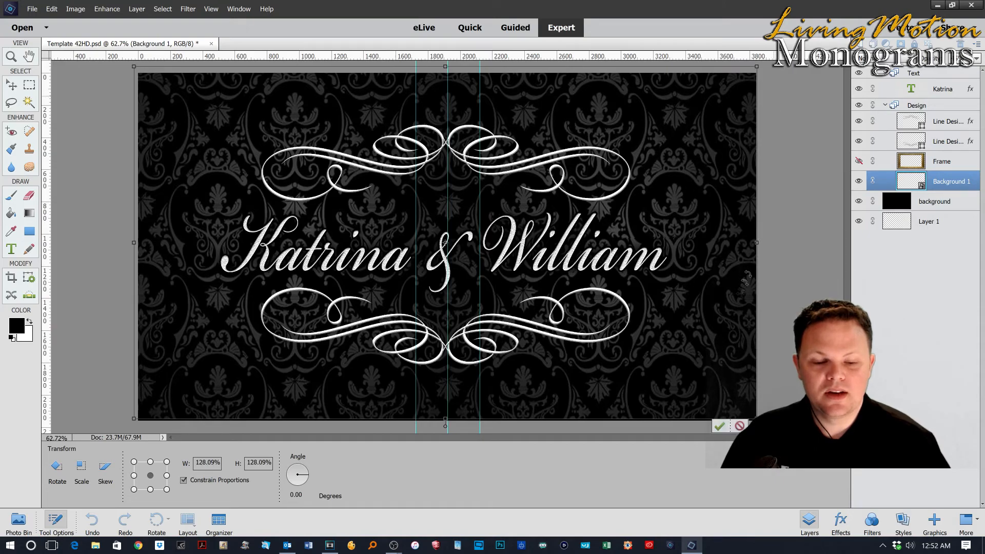
pyautogui.click(720, 426)
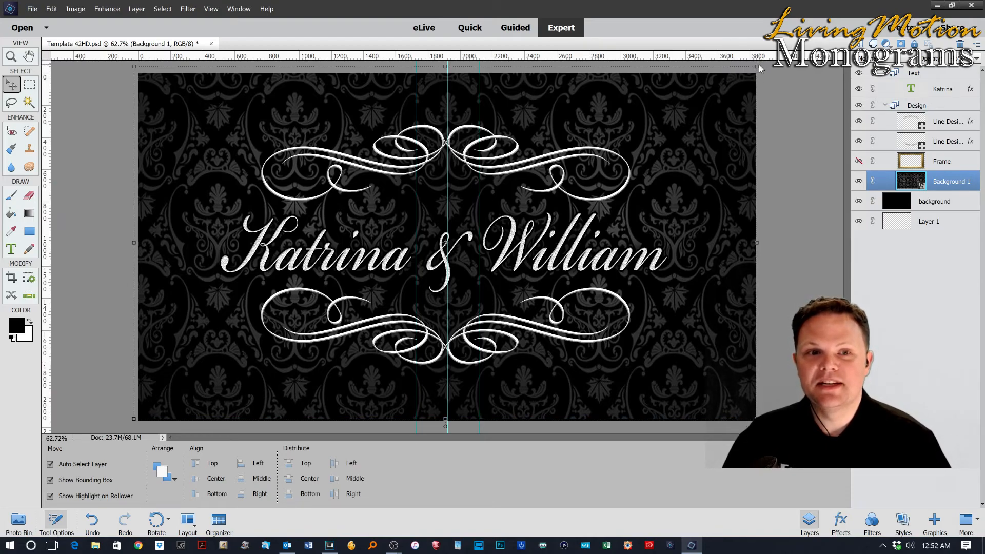
# Stretch the Background 1 layer without constrained proportions to 100.21% width and 98.26% height.
pyautogui.click(756, 66)
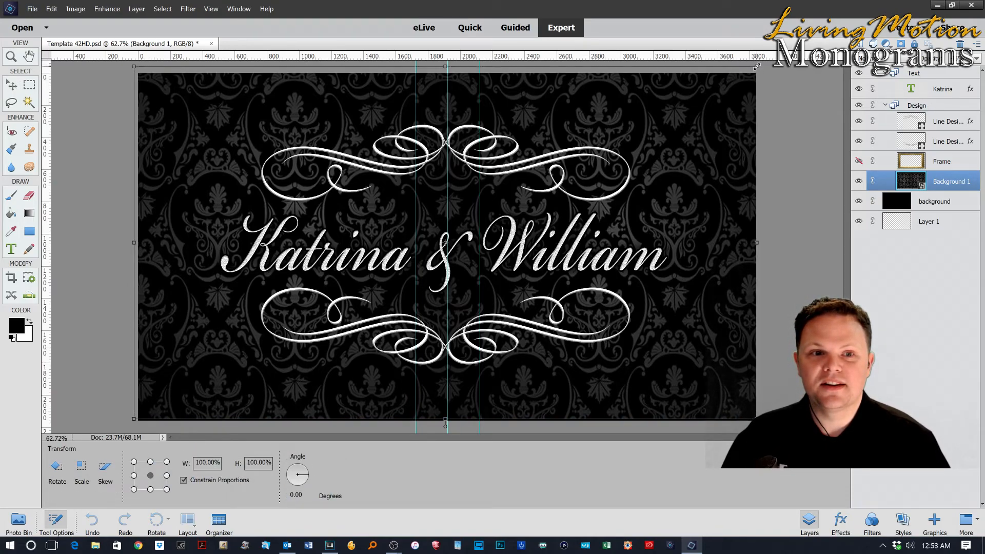
pyautogui.moveTo(756, 67); pyautogui.dragTo(528, 68)
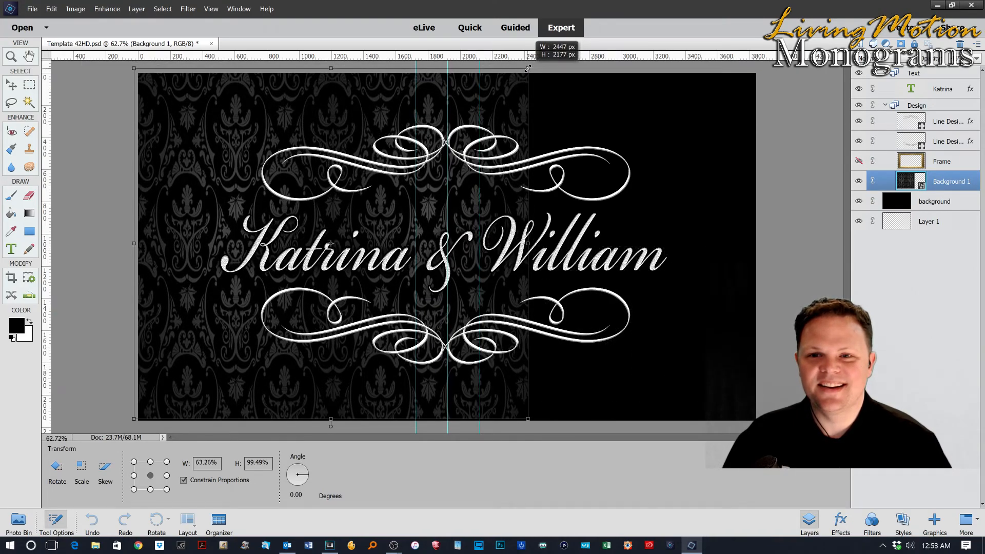
pyautogui.moveTo(528, 68); pyautogui.dragTo(757, 73)
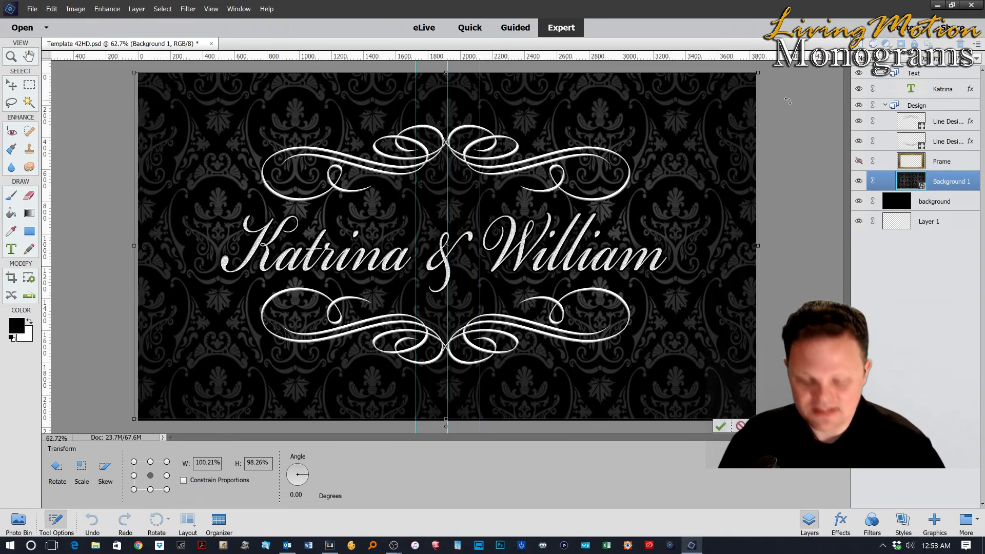
pyautogui.press('Return')
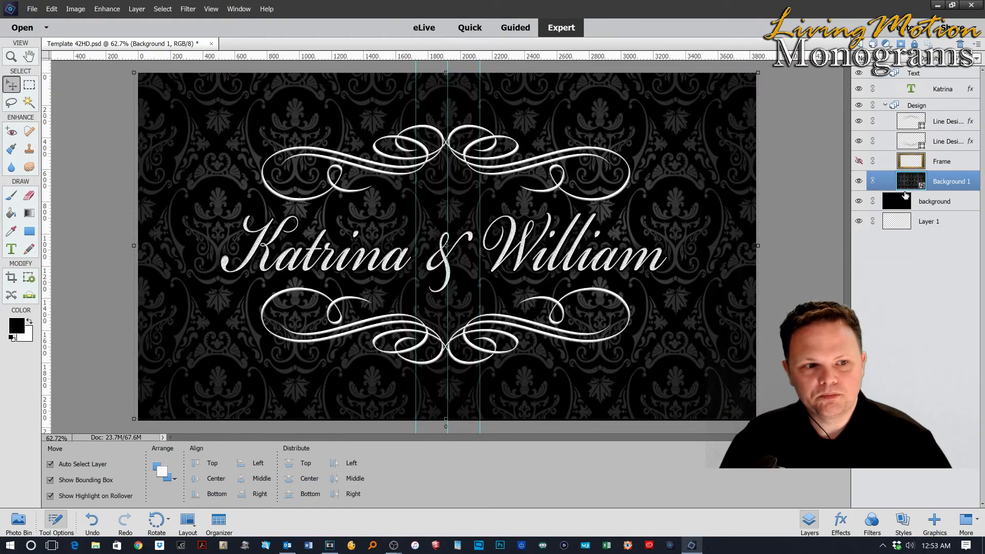
# Toggle the Frame layer and hide both line design layers to see what each contributes to the template.
pyautogui.click(860, 162)
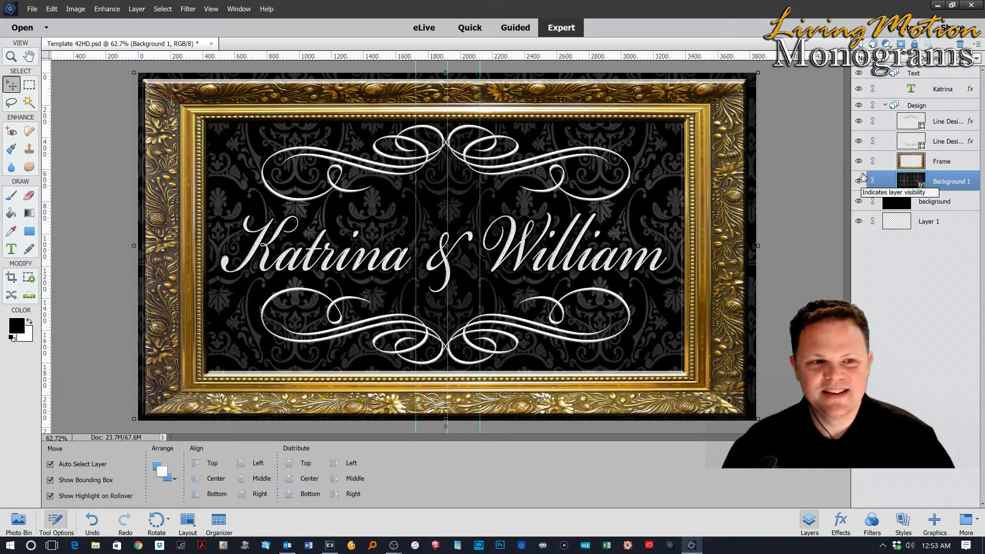
pyautogui.click(859, 161)
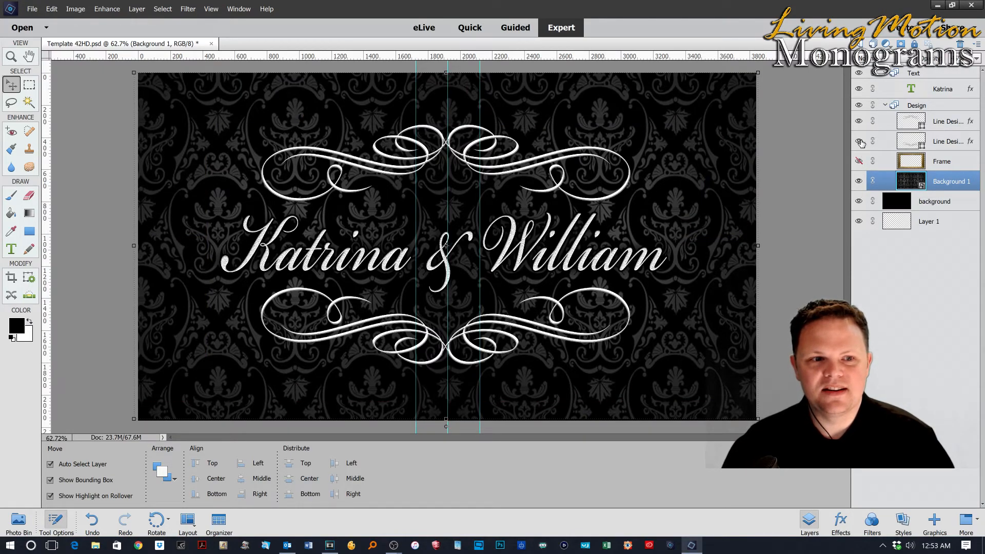
pyautogui.click(859, 142)
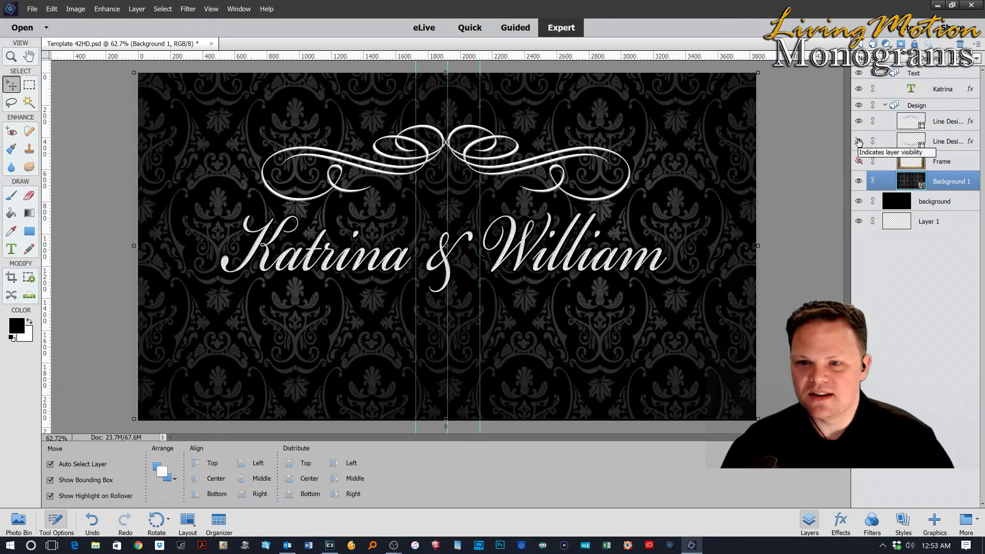
pyautogui.click(859, 122)
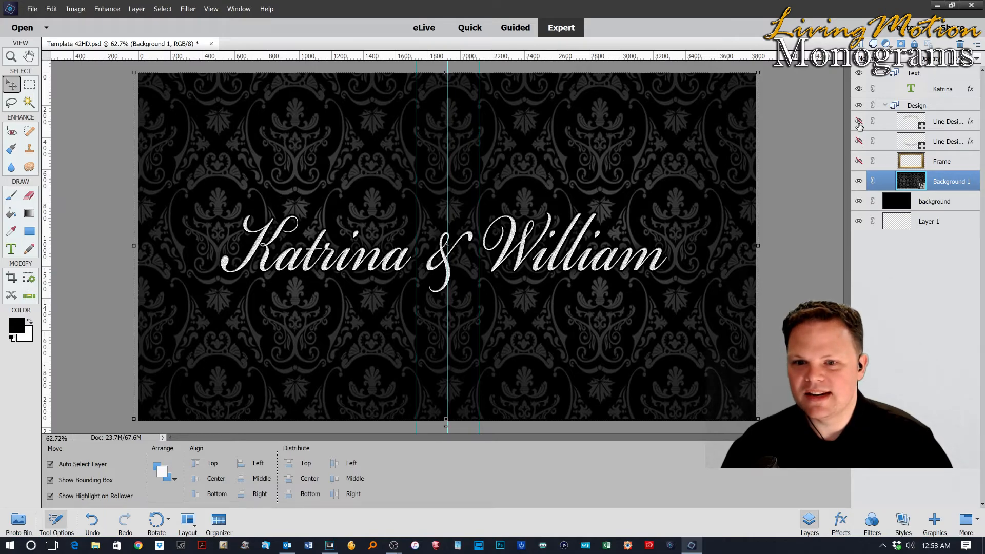
# Toggle the Background 1 and black background layers to compare the pattern over transparency and over black, showing the line designs again.
pyautogui.click(858, 181)
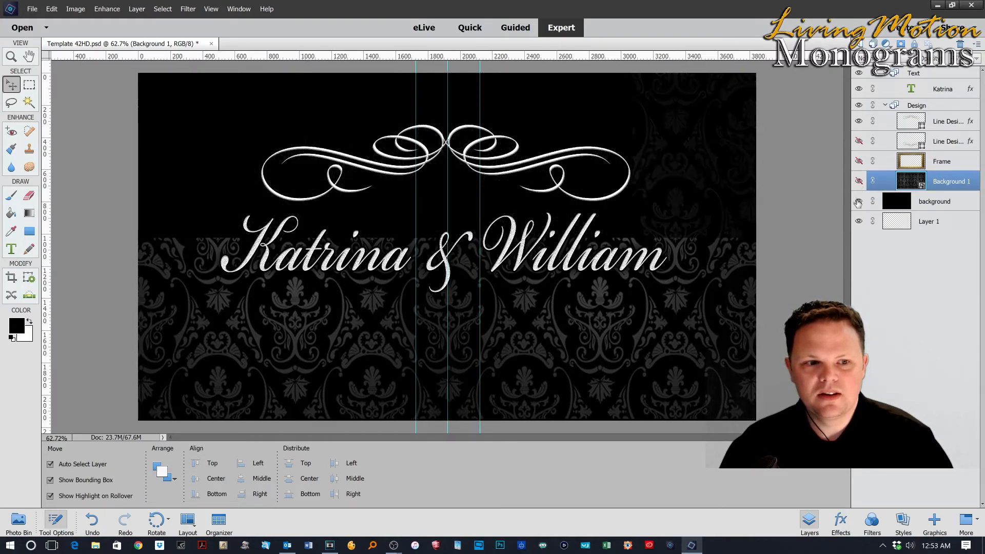
pyautogui.click(858, 201)
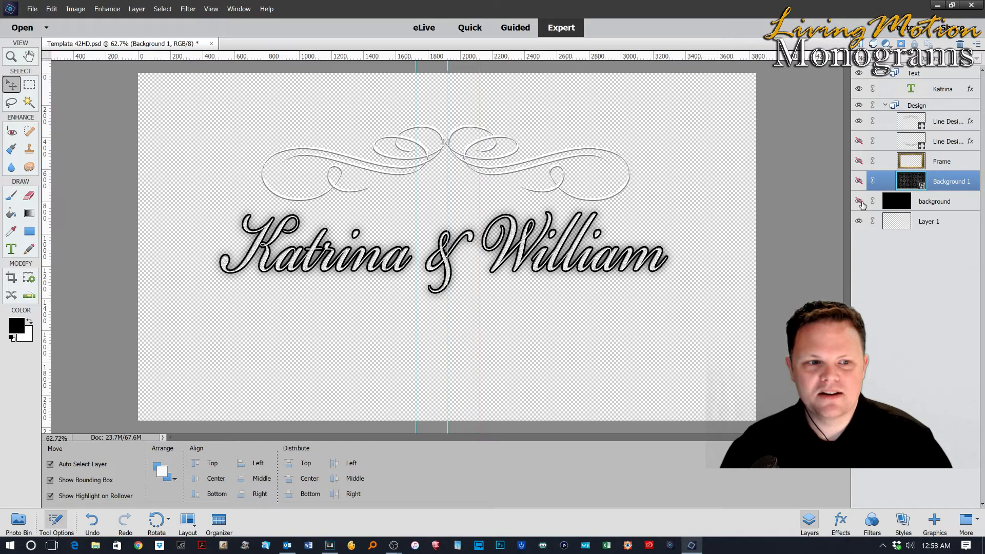
pyautogui.click(859, 181)
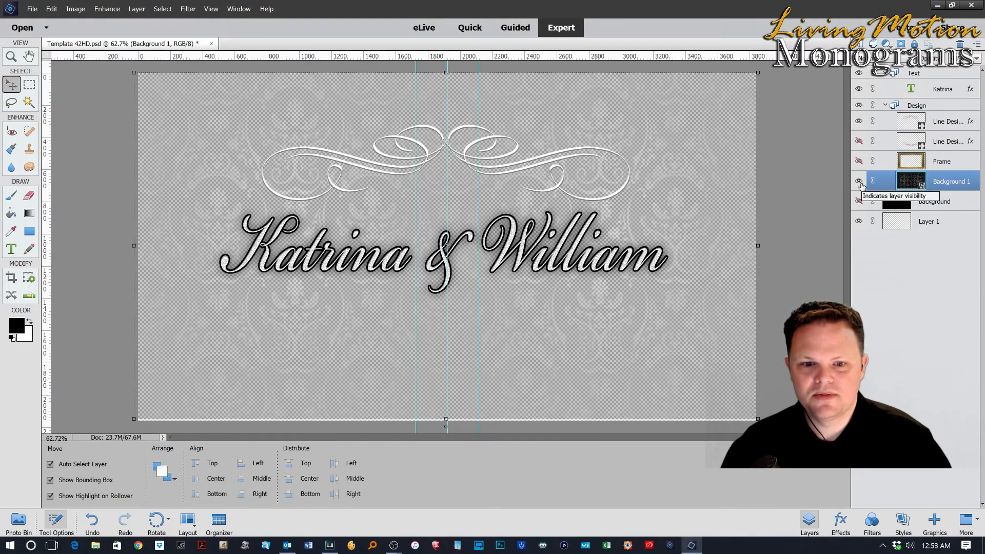
pyautogui.click(858, 201)
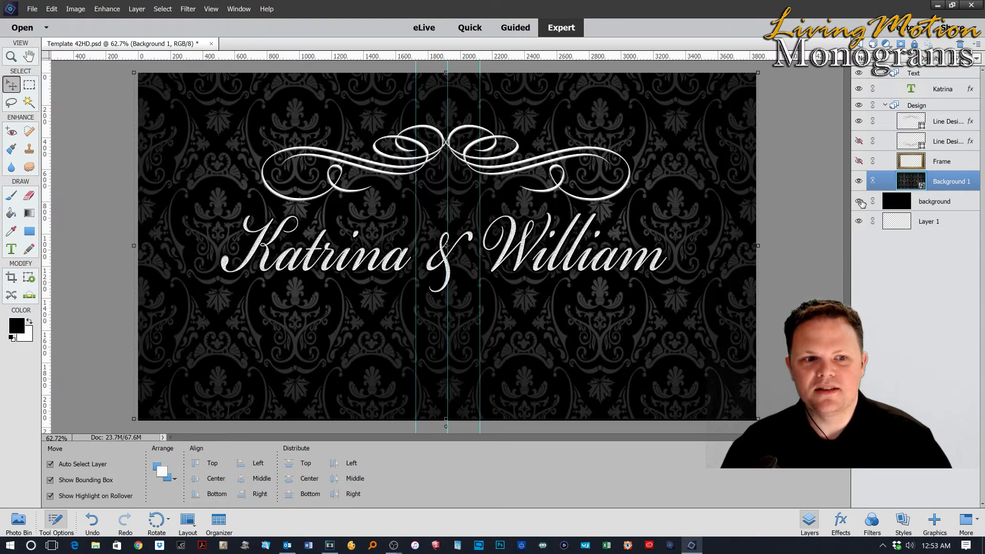
pyautogui.click(859, 141)
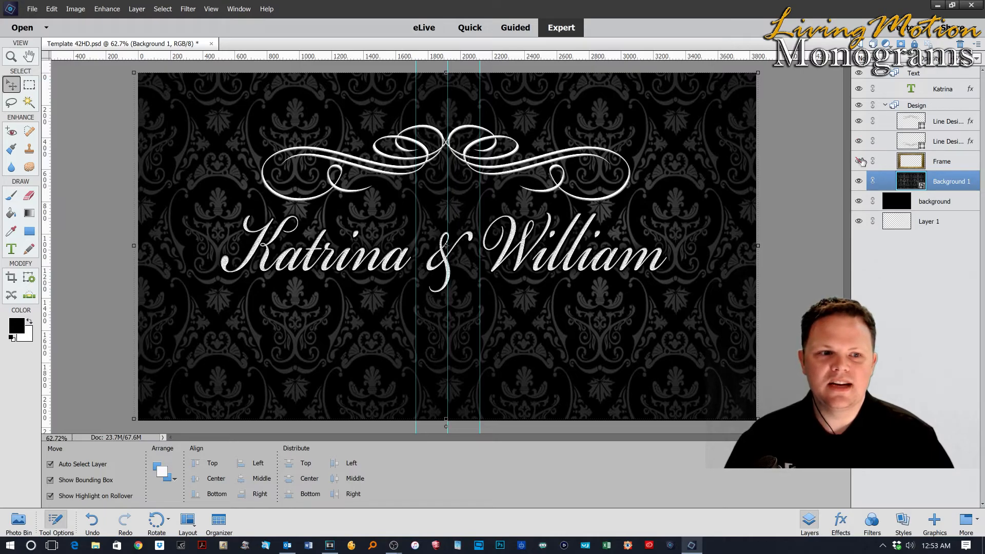
pyautogui.click(859, 161)
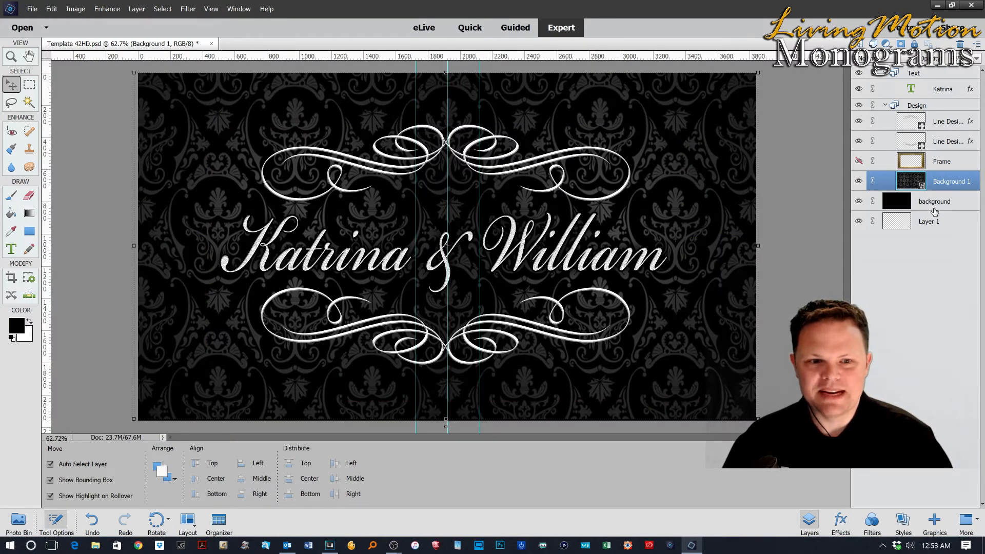
pyautogui.click(858, 204)
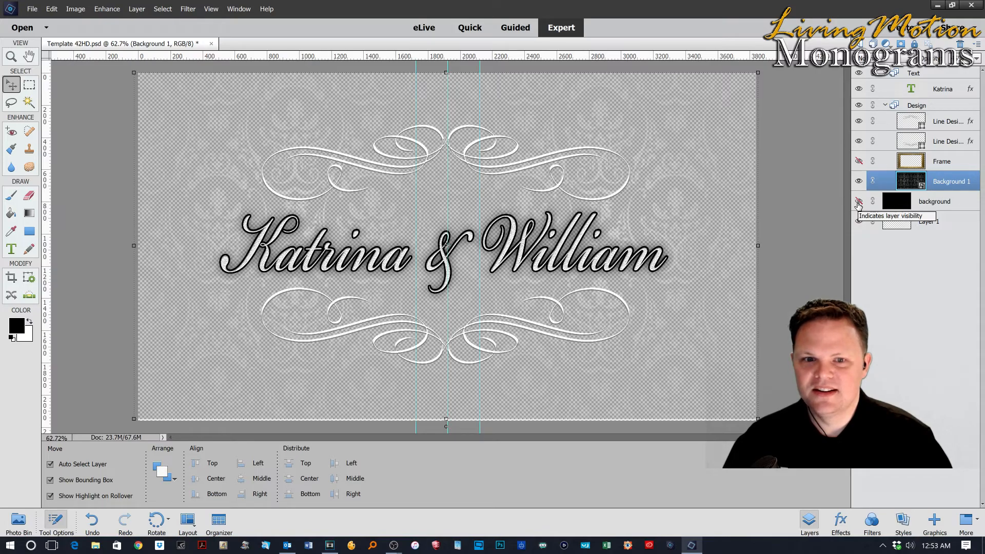
pyautogui.click(859, 203)
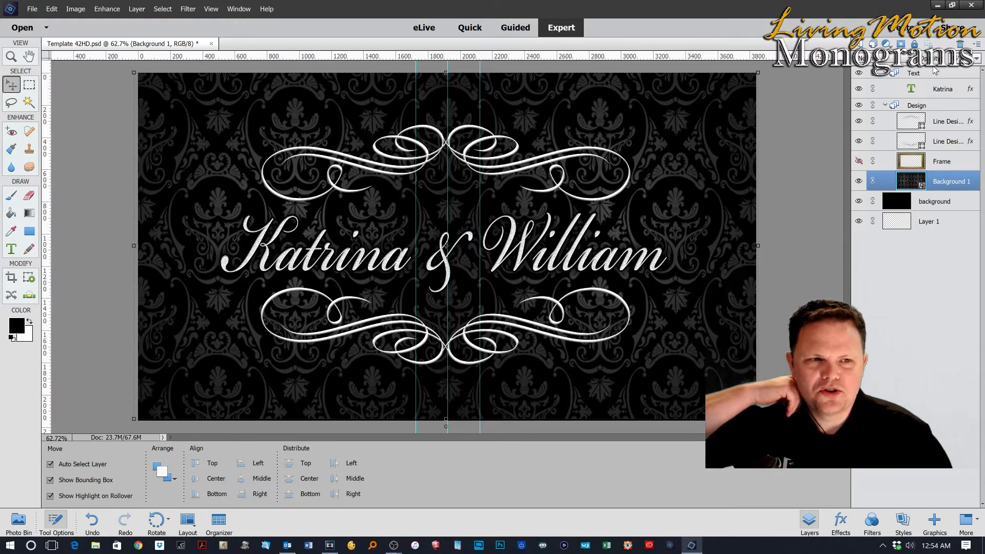
# Adjust the opacity of the Background 1 layer, brightening its pattern and fading it back to a subtle level.
pyautogui.moveTo(933, 60); pyautogui.dragTo(969, 61)
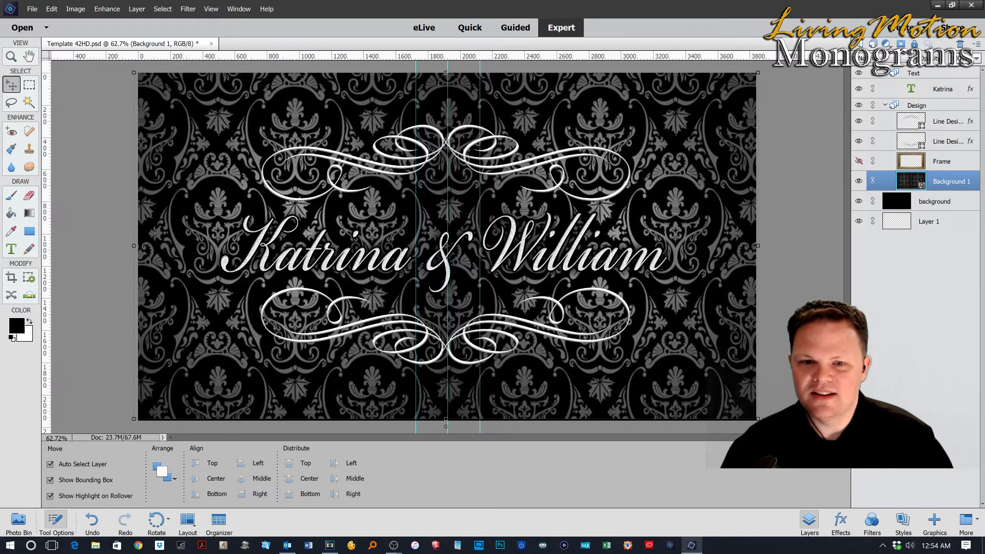
pyautogui.moveTo(927, 64); pyautogui.dragTo(904, 65)
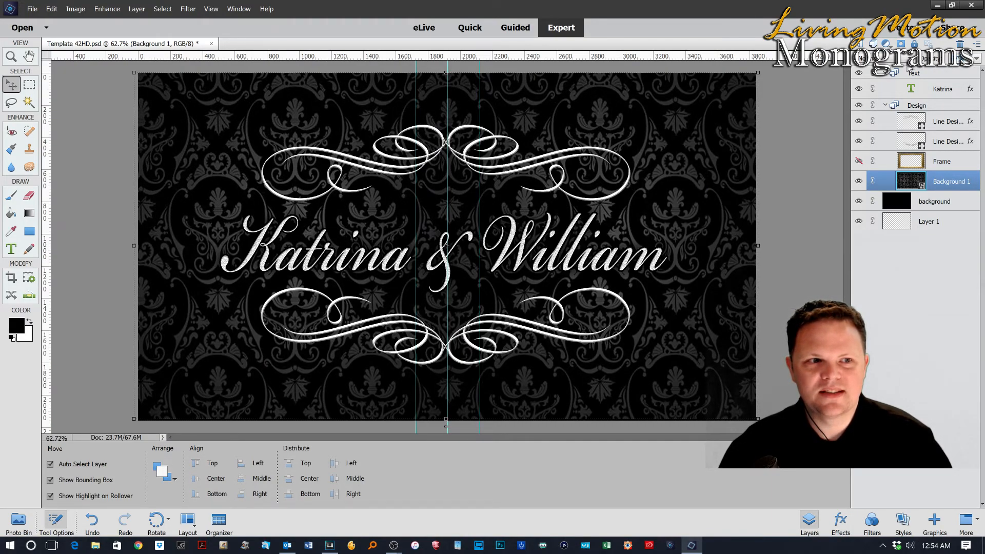
# Select Layer 1 and show the Frame layer again around the design.
pyautogui.scroll(-2, 534, 270)
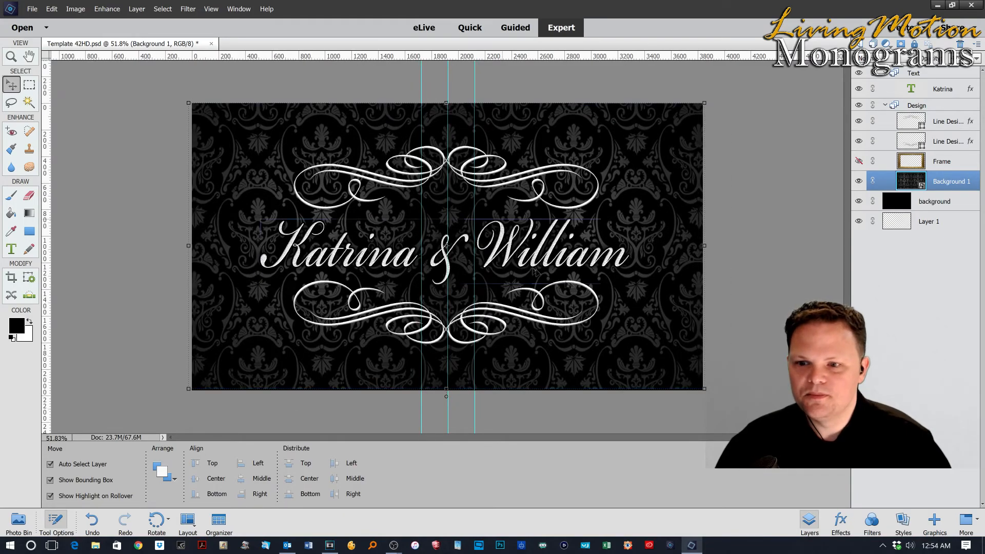
pyautogui.click(770, 237)
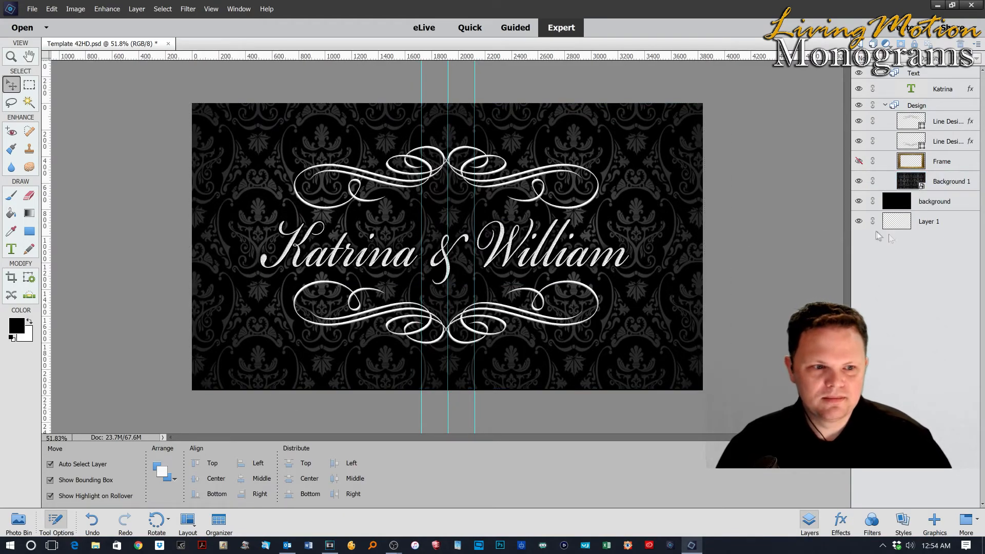
pyautogui.click(957, 217)
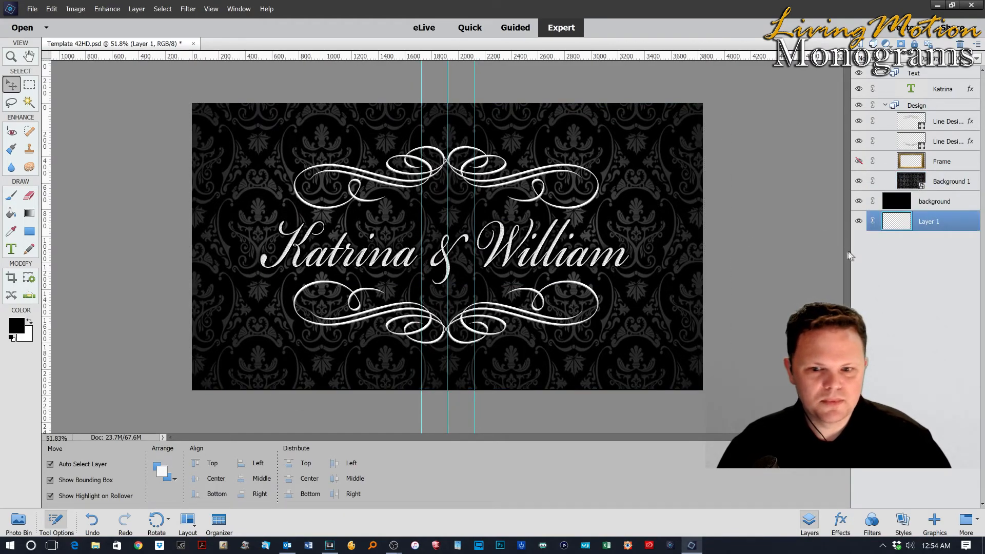
pyautogui.click(859, 161)
pyautogui.scroll(-1, 149, 133)
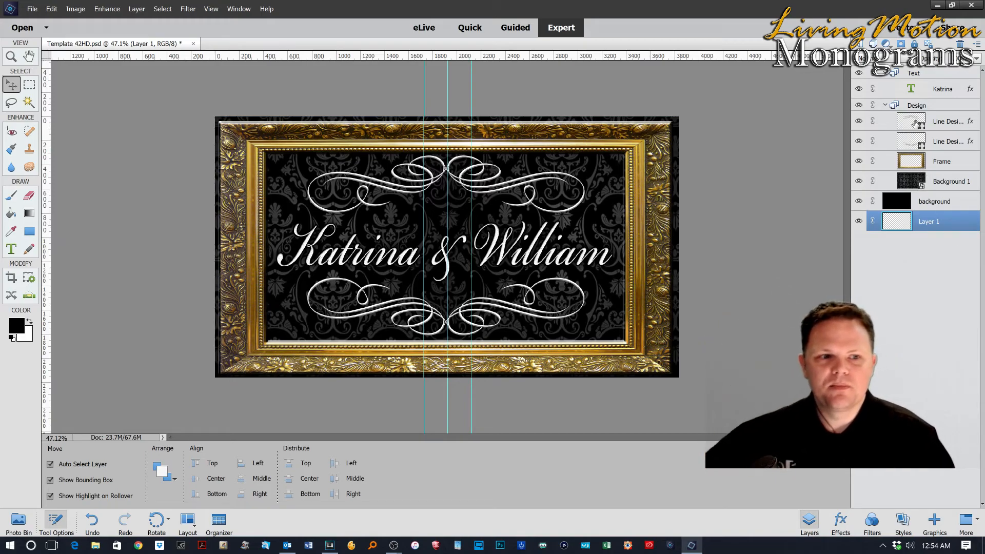
# Try a freehand Lasso selection around the first name, clear it, and review the Magic Wand and Rectangular Marquee tool options.
pyautogui.click(30, 85)
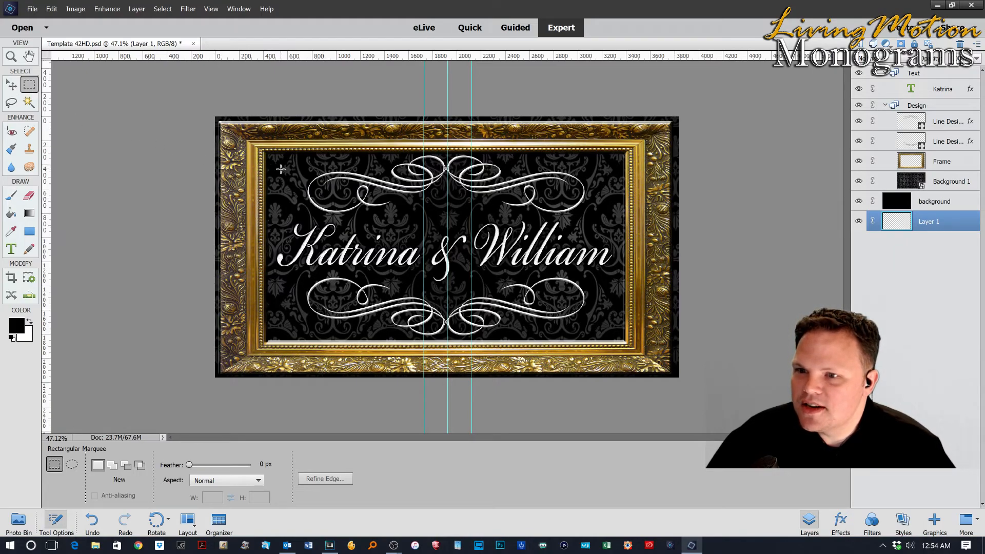
pyautogui.click(12, 103)
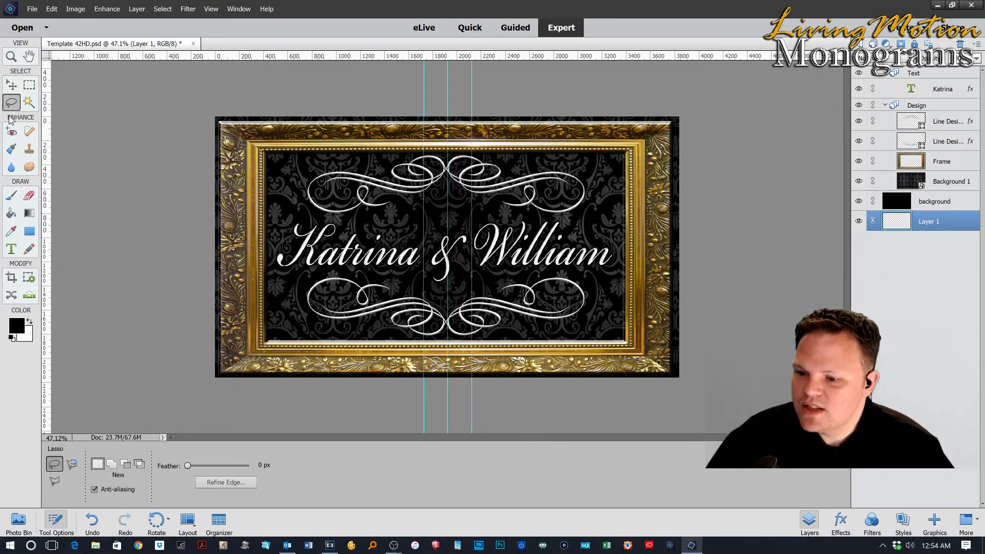
pyautogui.moveTo(308, 191)
pyautogui.mouseDown()
pyautogui.moveTo(375, 234)
pyautogui.moveTo(423, 236)
pyautogui.moveTo(408, 196)
pyautogui.moveTo(359, 180)
pyautogui.moveTo(308, 188)
pyautogui.moveTo(338, 206)
pyautogui.moveTo(383, 194)
pyautogui.moveTo(288, 241)
pyautogui.moveTo(305, 218)
pyautogui.moveTo(406, 233)
pyautogui.moveTo(422, 263)
pyautogui.moveTo(276, 272)
pyautogui.moveTo(308, 227)
pyautogui.mouseUp()
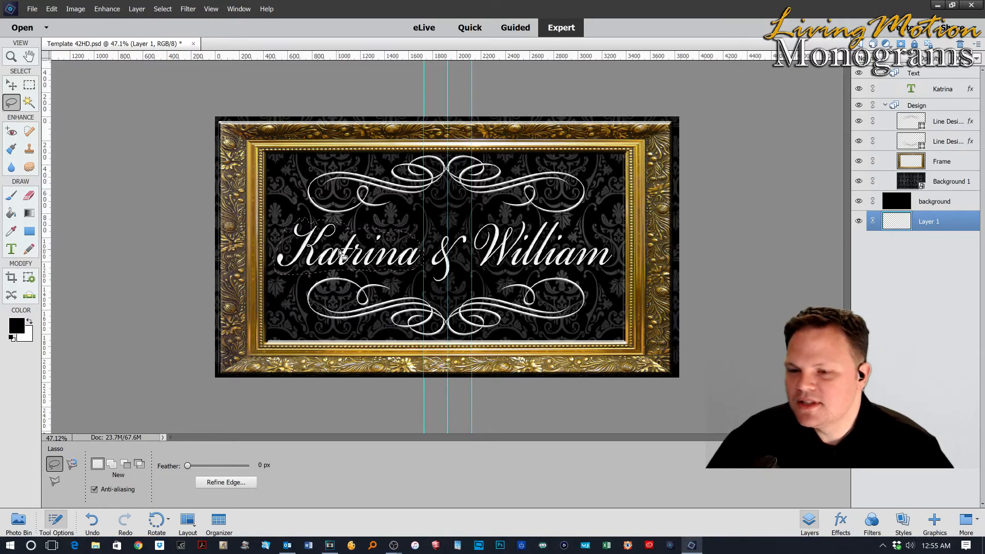
pyautogui.click(337, 247)
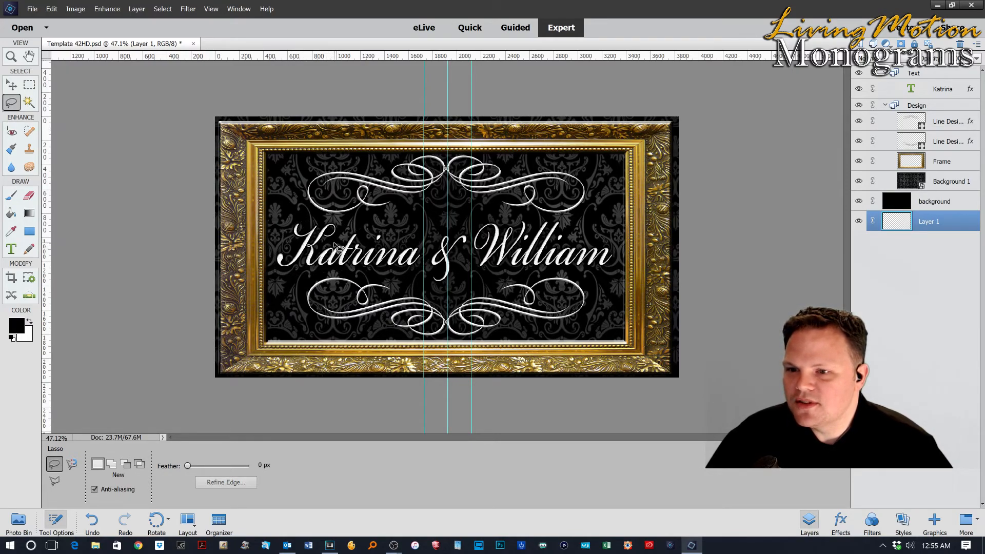
pyautogui.click(28, 102)
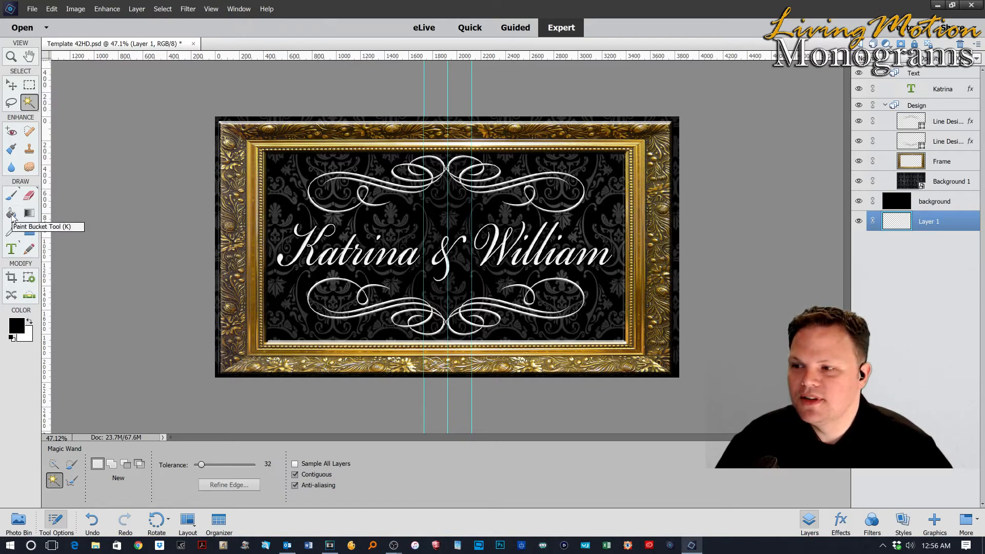
pyautogui.click(29, 84)
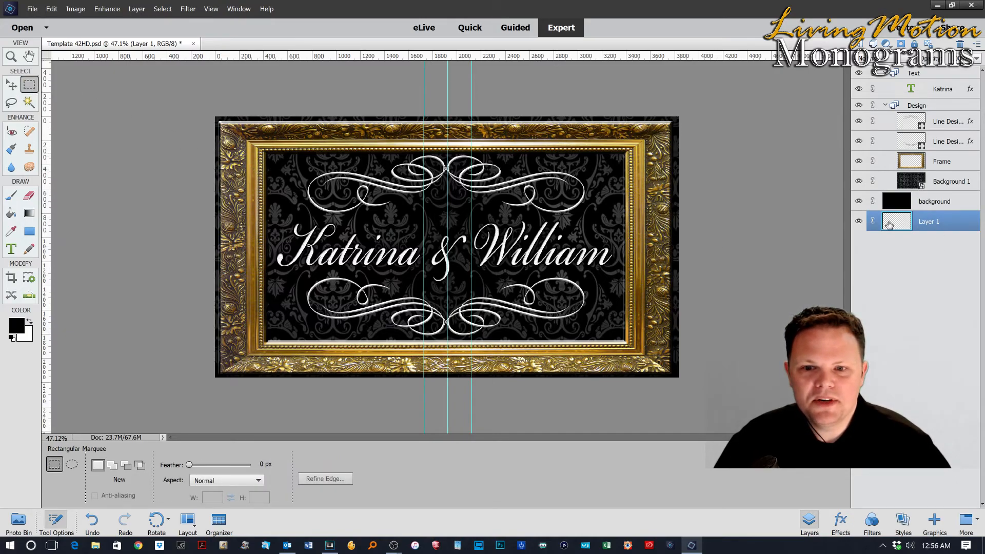
# Add a new blank layer above Layer 1 and move it into the Text group below the names text layer.
pyautogui.rightClick(922, 286)
pyautogui.click(900, 271)
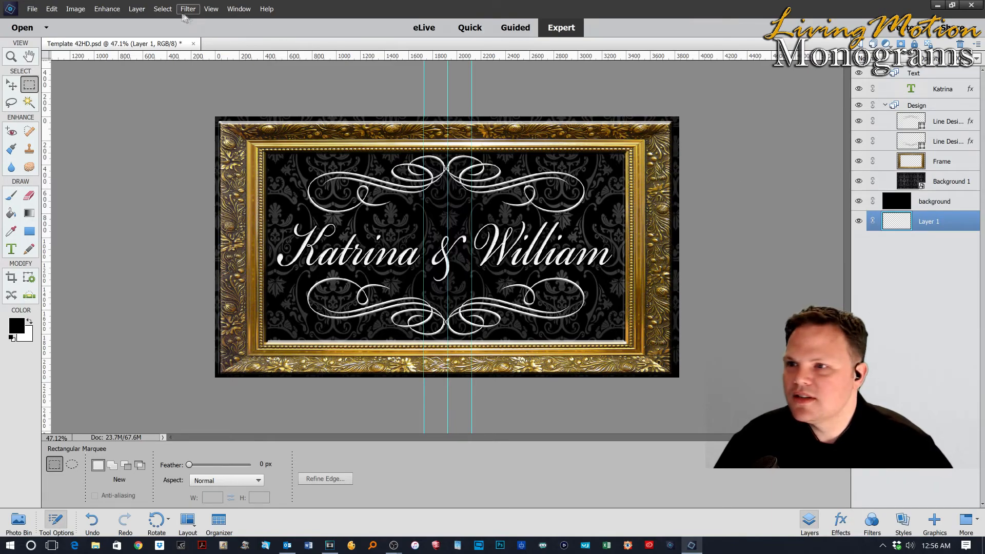
pyautogui.click(136, 9)
pyautogui.moveTo(221, 21)
pyautogui.click(286, 22)
pyautogui.click(583, 168)
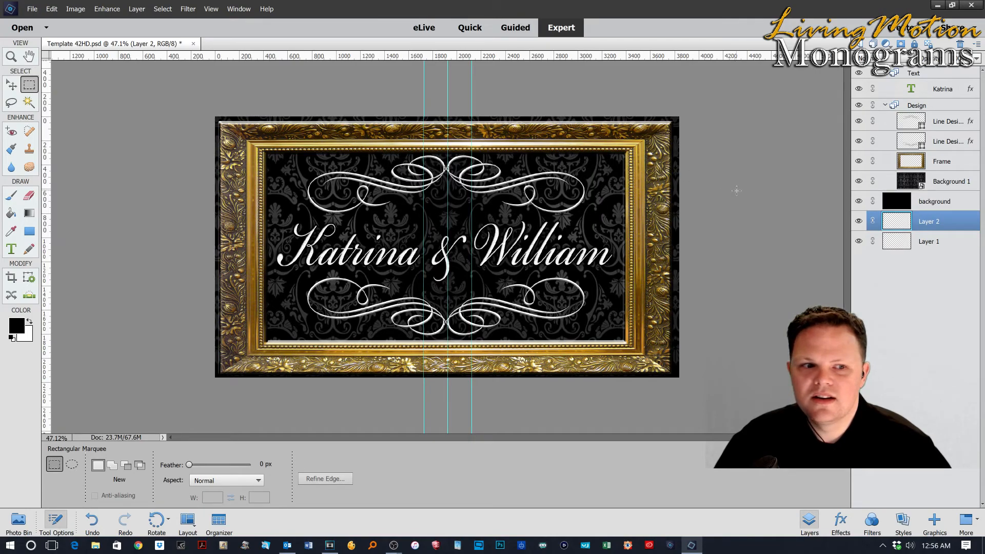
pyautogui.moveTo(948, 141); pyautogui.dragTo(945, 63)
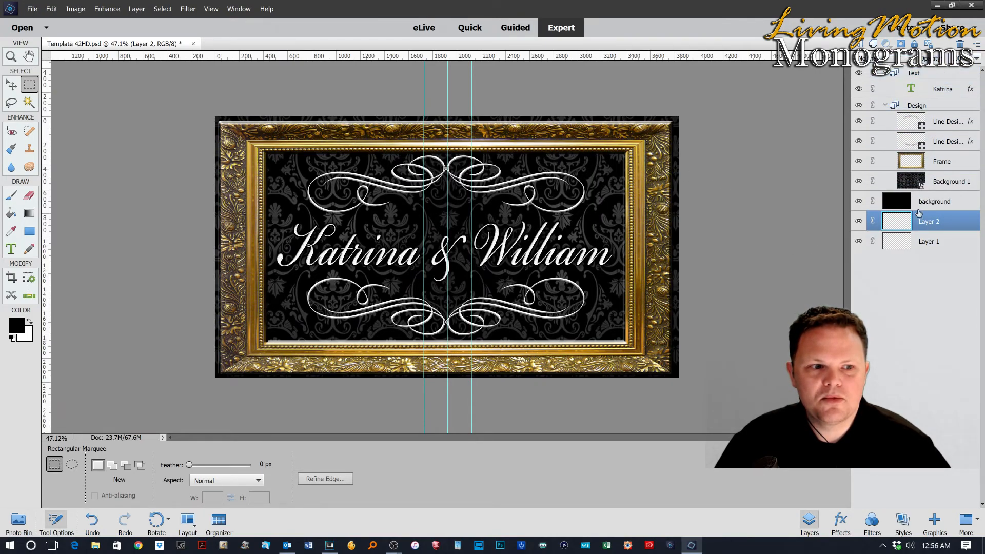
pyautogui.moveTo(924, 222); pyautogui.dragTo(946, 98)
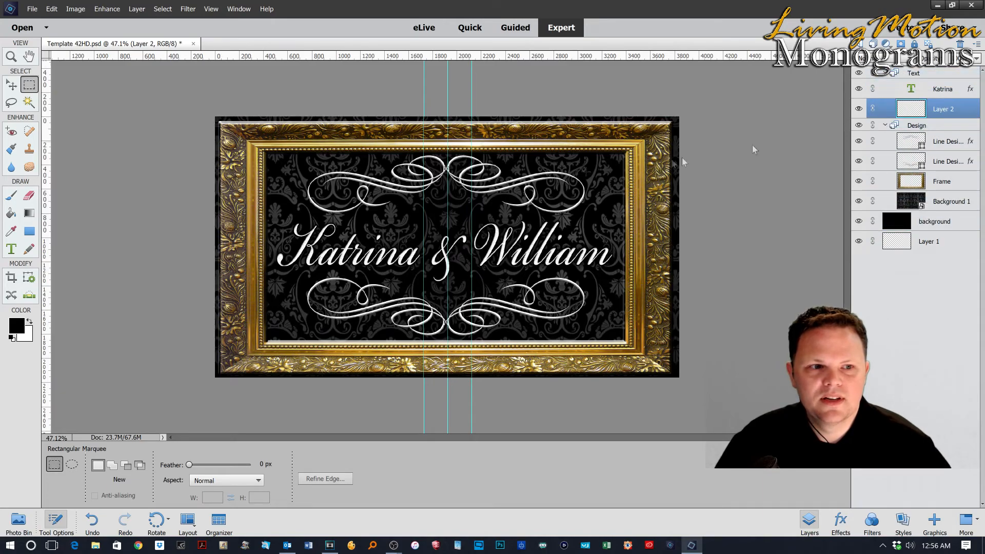
# Draw a Rectangular Marquee selection across the names in the middle of the canvas on the new layer.
pyautogui.scroll(-1, 25, 215)
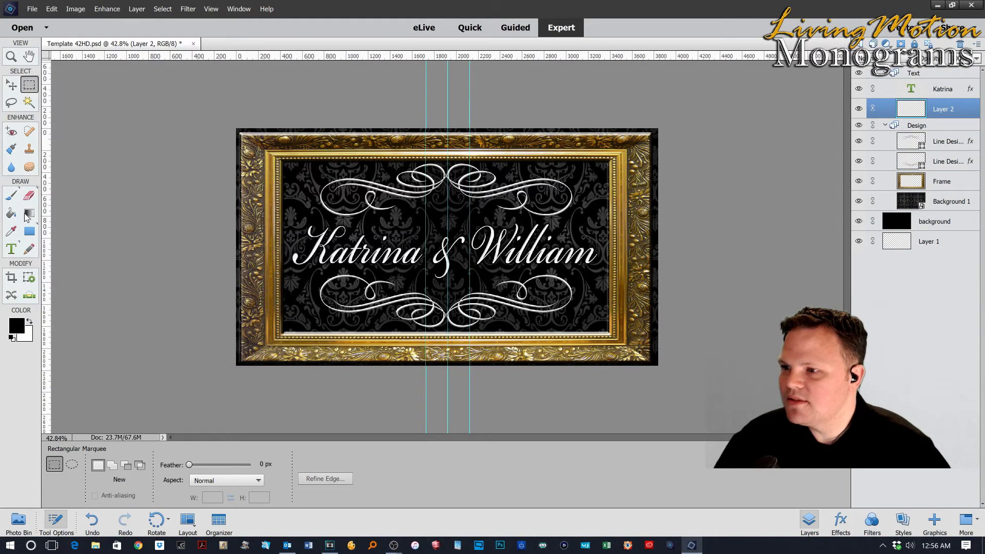
pyautogui.click(34, 91)
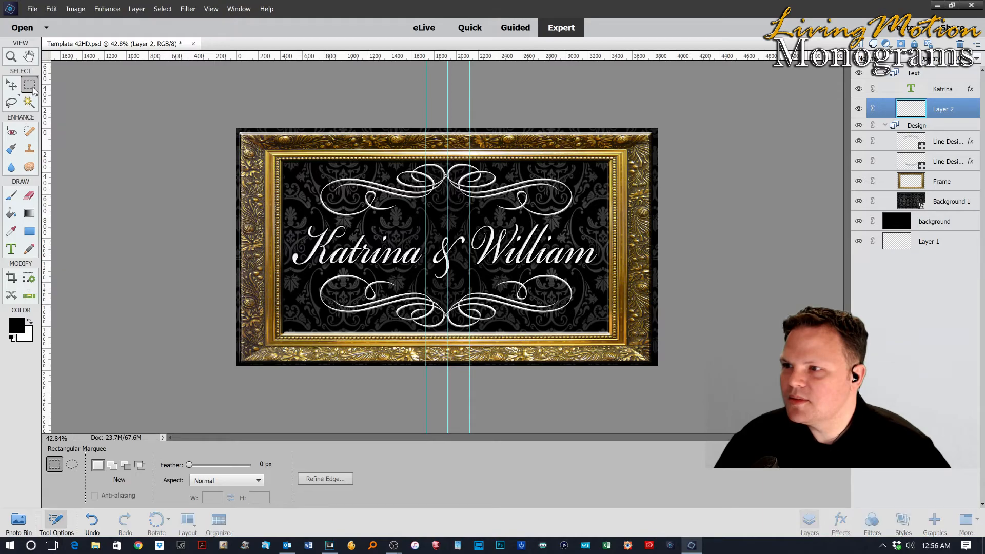
pyautogui.moveTo(340, 190); pyautogui.dragTo(512, 270)
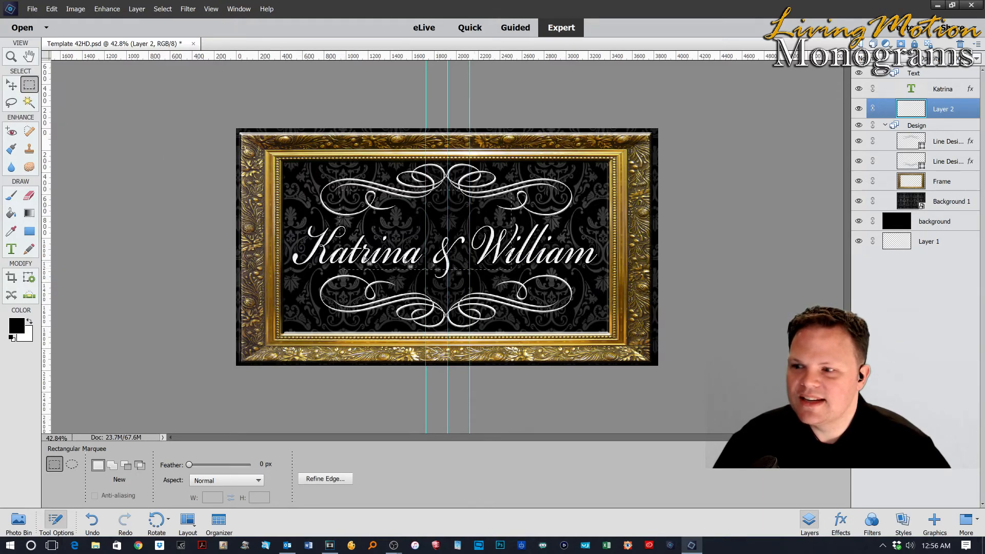
# Fill the marquee selection on Layer 2 with solid black using the Paint Bucket.
pyautogui.click(11, 213)
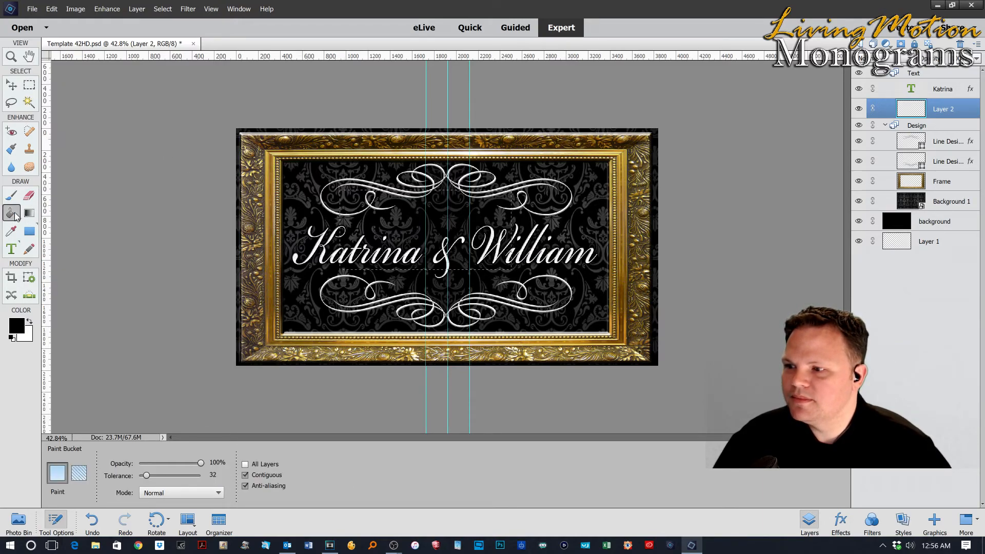
pyautogui.click(394, 234)
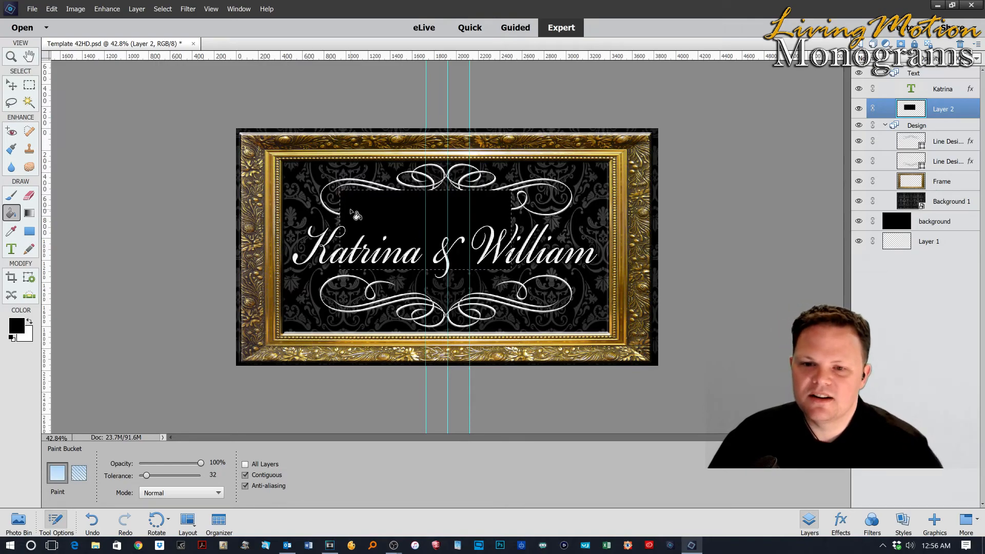
pyautogui.scroll(-1, 174, 157)
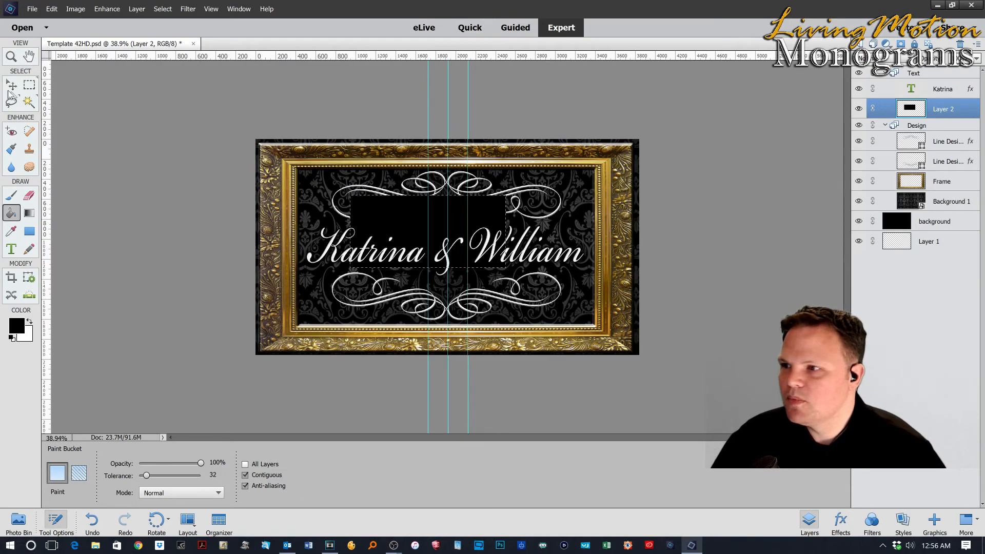
# Hide Layer 2 and clear the rectangular marquee selection from the canvas.
pyautogui.click(12, 87)
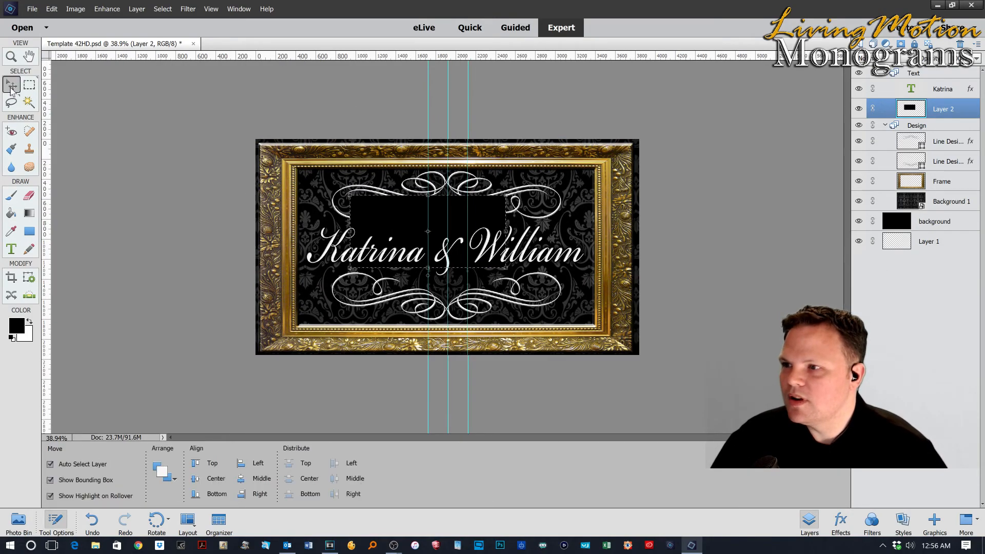
pyautogui.click(858, 109)
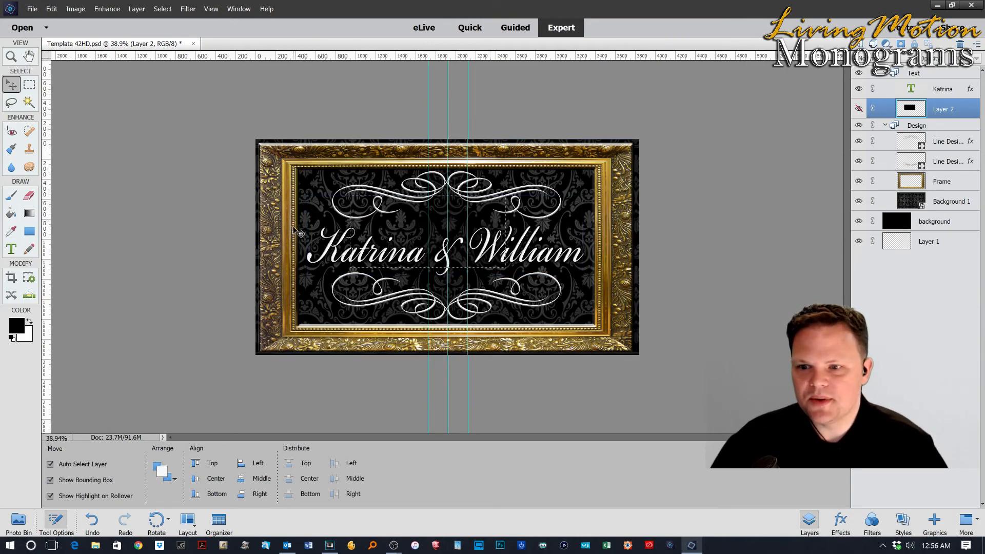
pyautogui.click(318, 226)
pyautogui.click(34, 86)
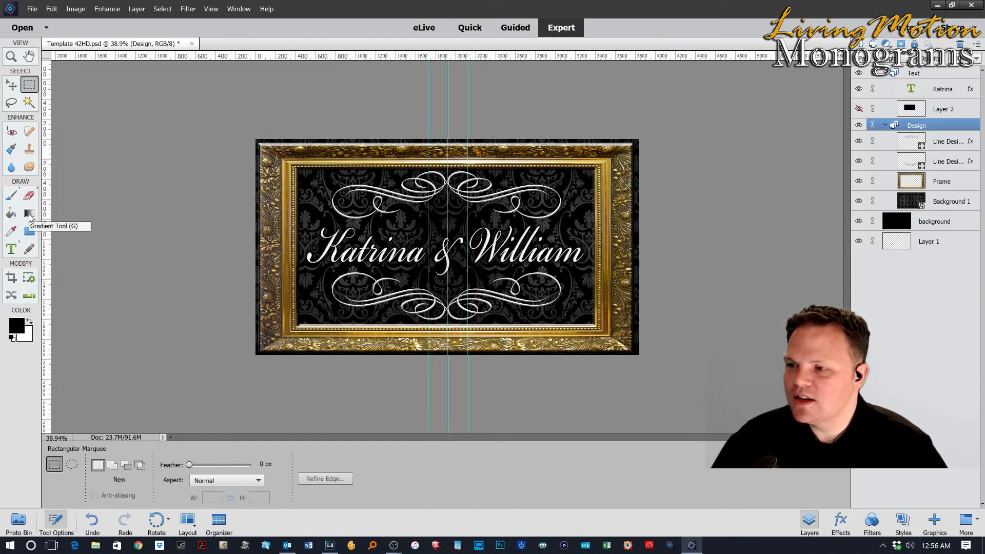
# Show Layer 2 again and try the Gradient tool on the Design group, simplifying the group into one layer.
pyautogui.click(30, 213)
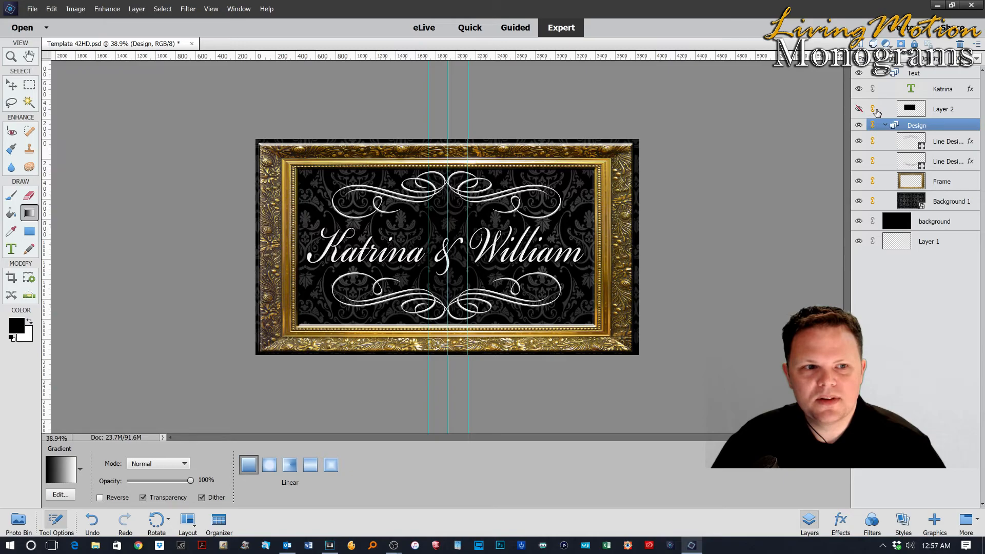
pyautogui.click(858, 109)
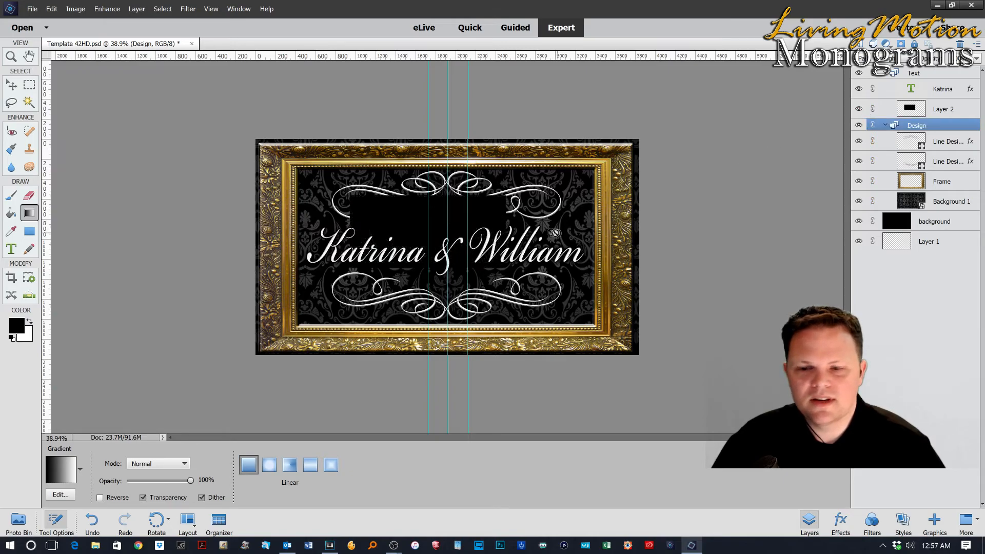
pyautogui.click(371, 217)
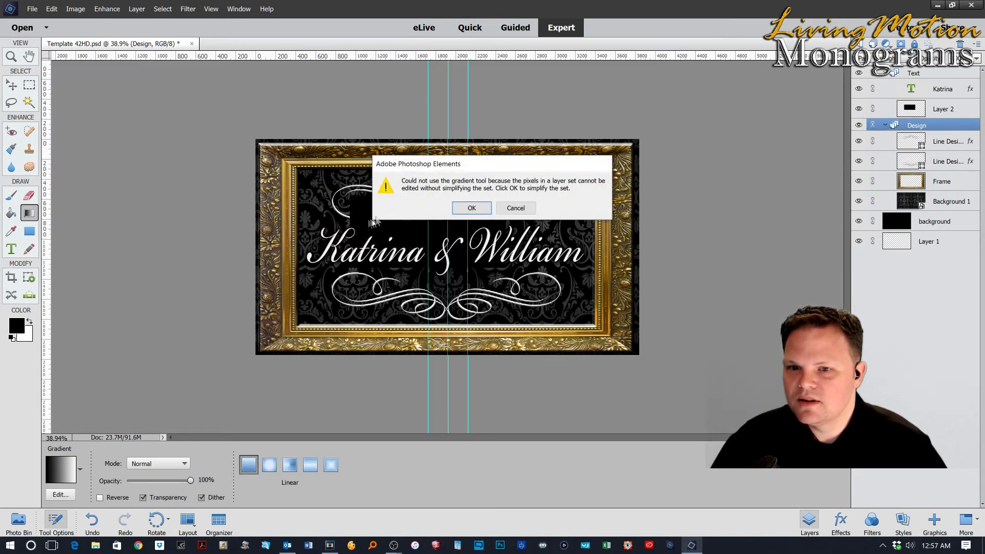
pyautogui.click(468, 209)
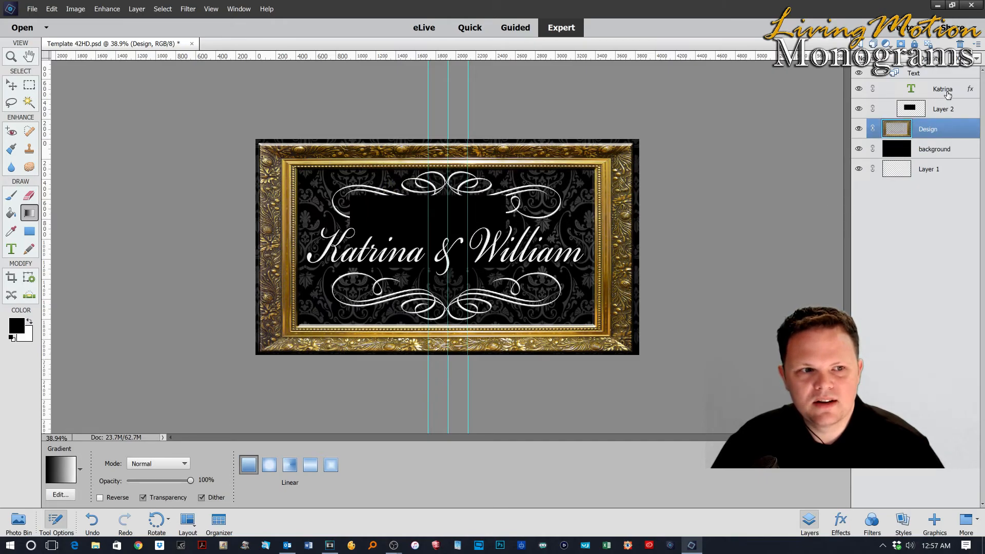
# Try linear black-to-white gradients on the background layer in different directions, ending with a vertical one from black above to white below.
pyautogui.click(940, 150)
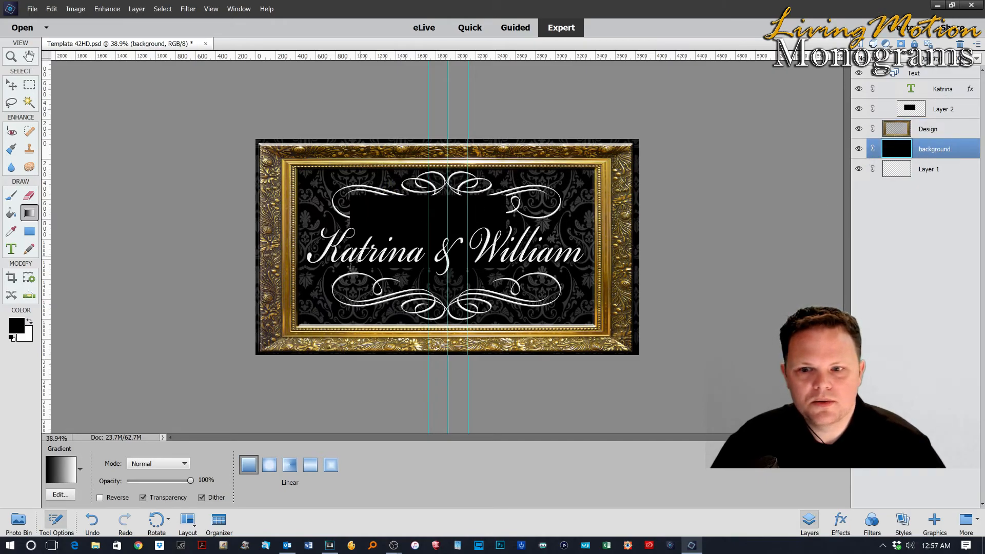
pyautogui.moveTo(335, 215); pyautogui.dragTo(680, 250)
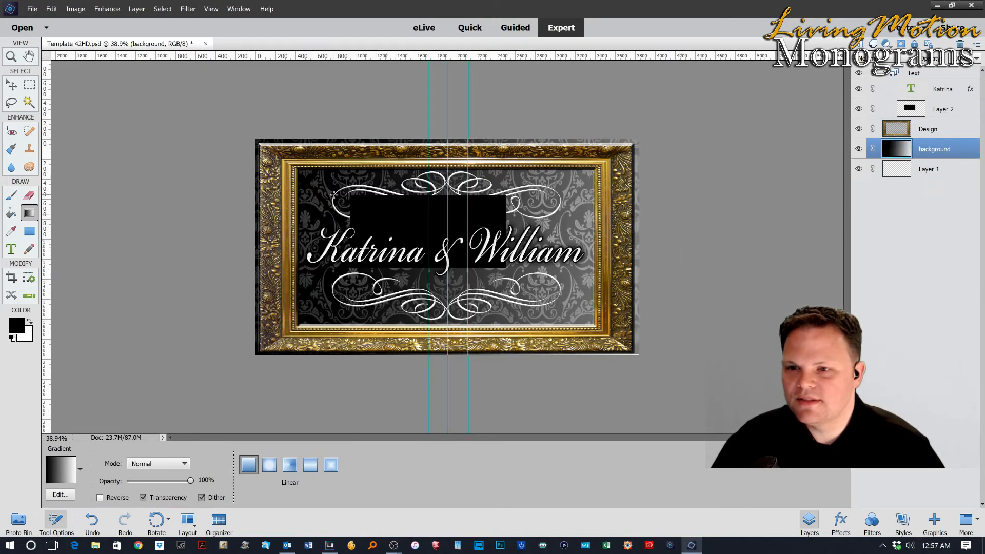
pyautogui.moveTo(325, 194); pyautogui.dragTo(559, 241)
pyautogui.moveTo(529, 194); pyautogui.dragTo(529, 272)
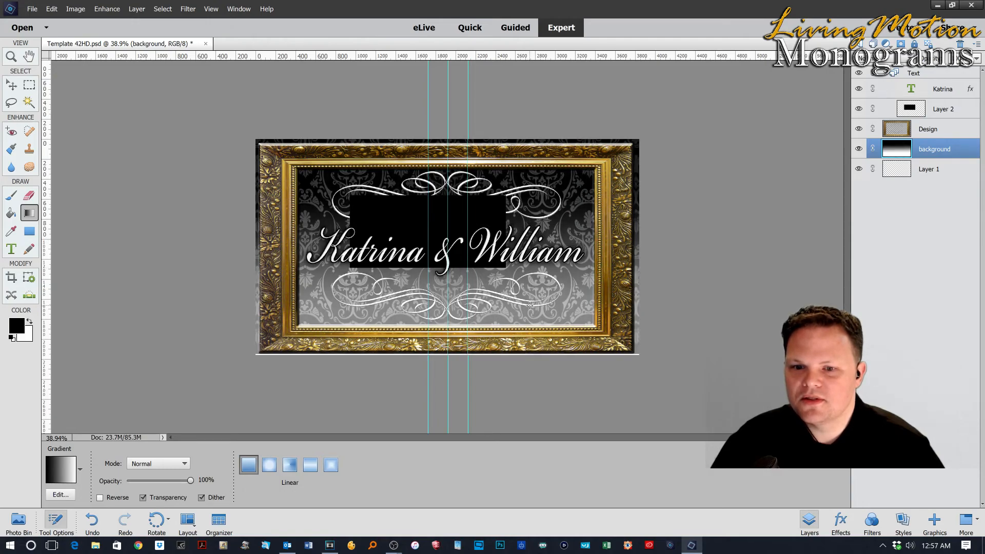
# Sample several foreground colors from the frame, the name text and the black rectangle, ending with gold from the frame's inner edge.
pyautogui.click(12, 233)
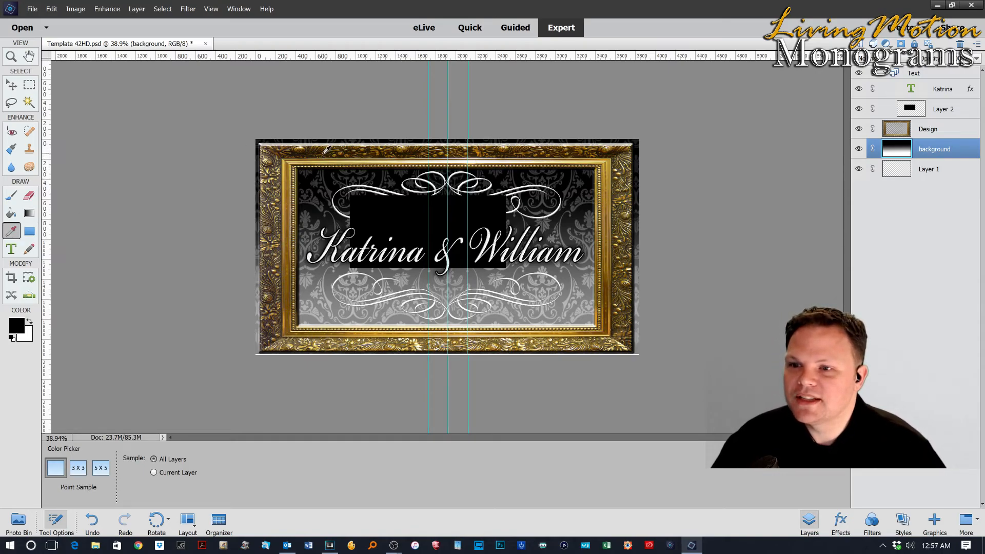
pyautogui.click(305, 147)
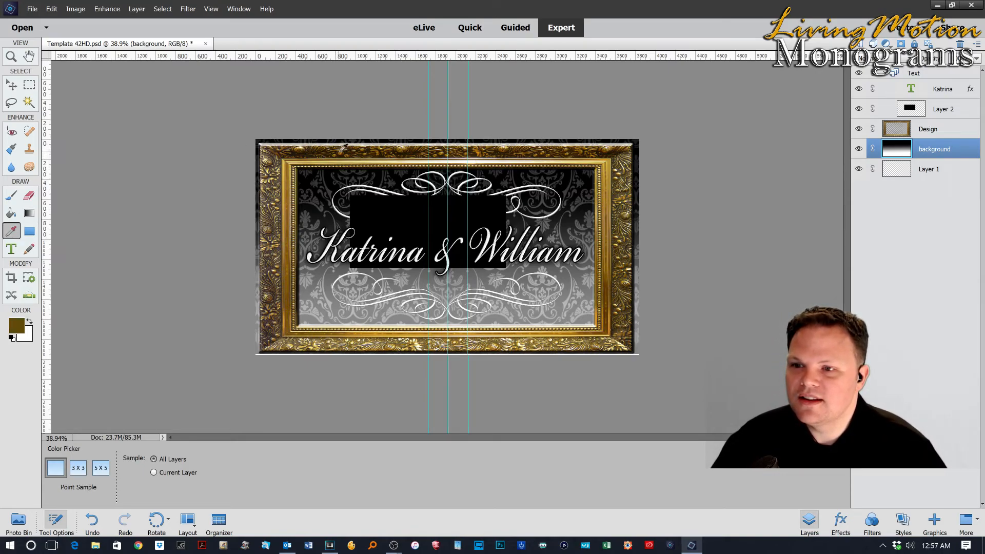
pyautogui.click(349, 148)
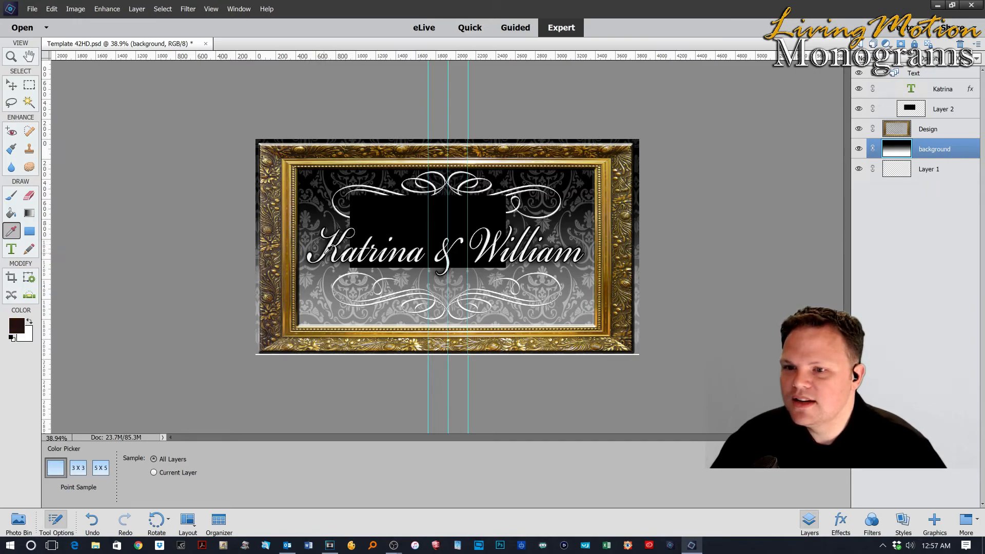
pyautogui.click(323, 247)
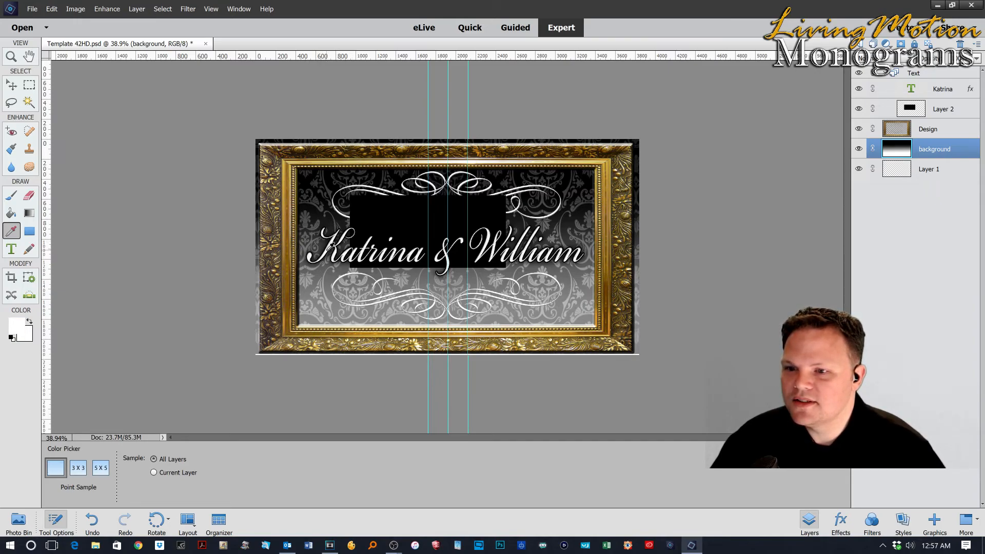
pyautogui.click(393, 203)
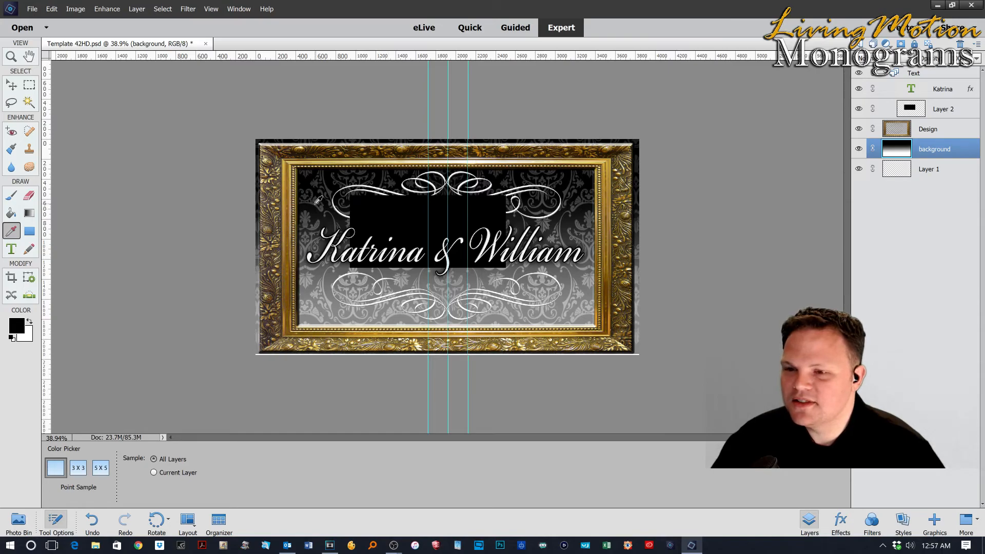
pyautogui.click(288, 206)
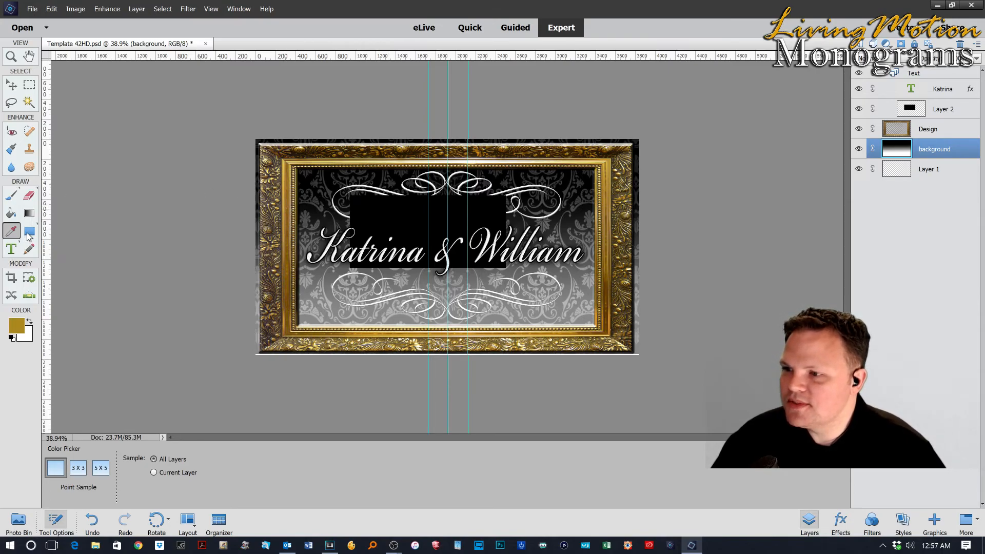
# Draw two gold rectangle shapes above the background layer, one behind the first name and a thinner one over the lower scrollwork.
pyautogui.click(29, 233)
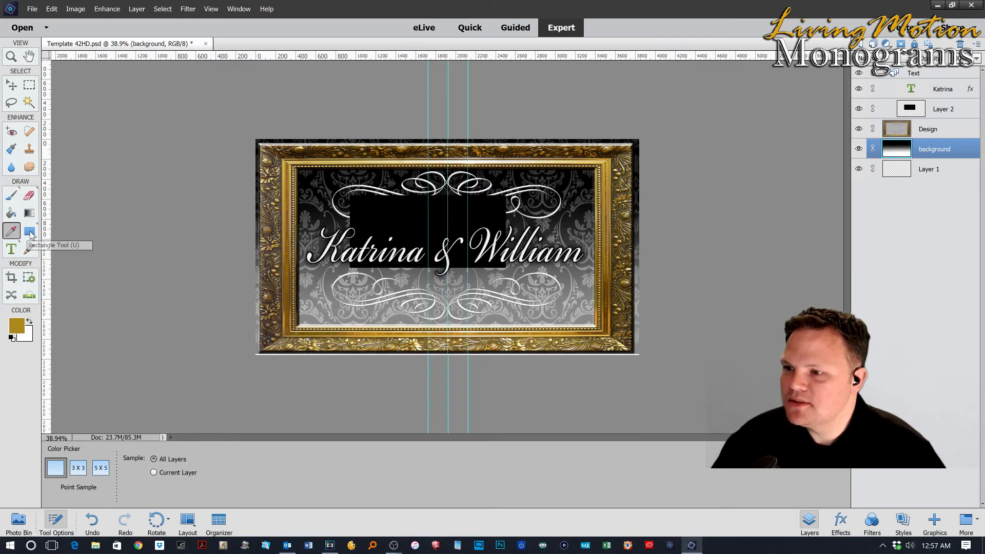
pyautogui.moveTo(328, 229)
pyautogui.mouseDown()
pyautogui.moveTo(410, 246)
pyautogui.moveTo(454, 277)
pyautogui.mouseUp()
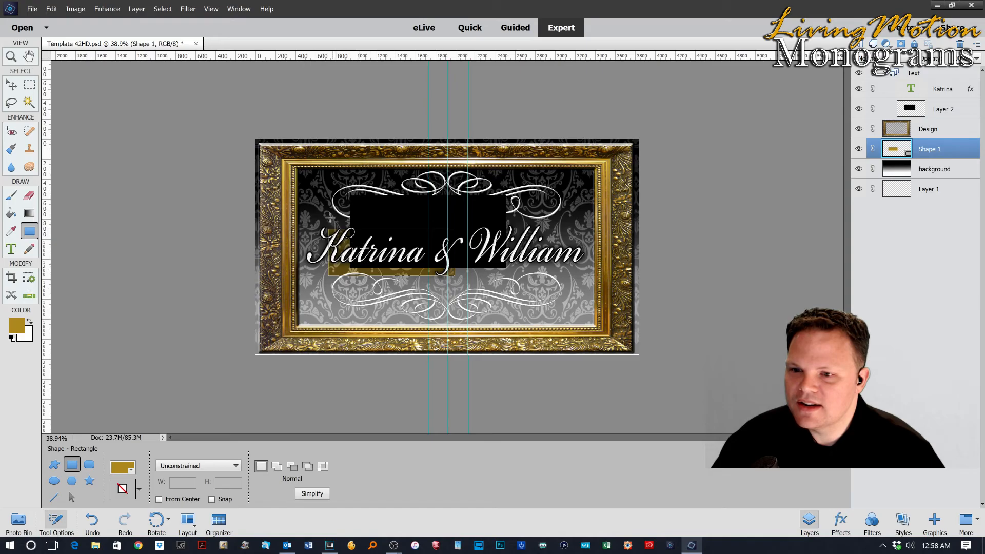
pyautogui.moveTo(329, 294); pyautogui.dragTo(454, 314)
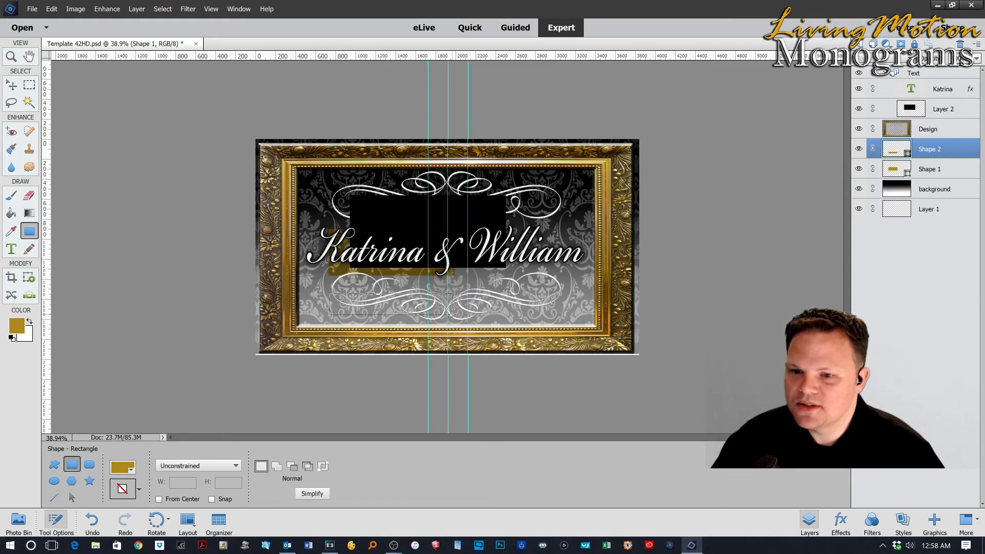
# Add the text "New Layer" across the frame's upper edge and move its layer above the Design layer.
pyautogui.click(11, 251)
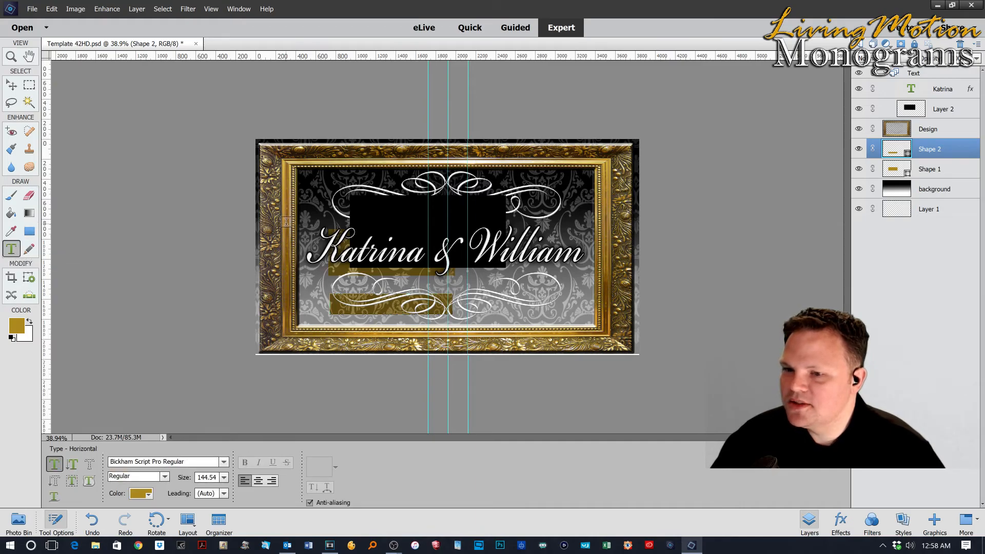
pyautogui.click(329, 154)
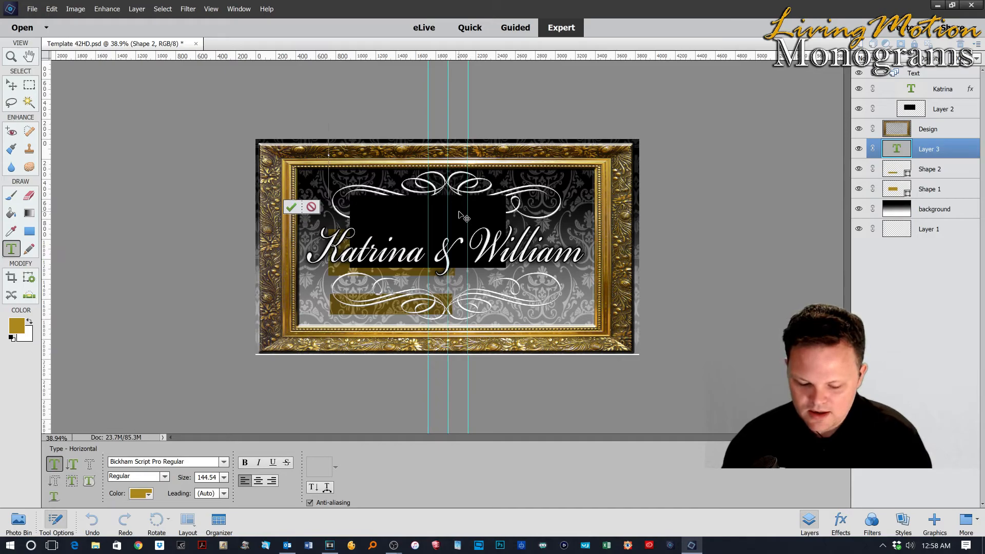
pyautogui.write('Test Test')
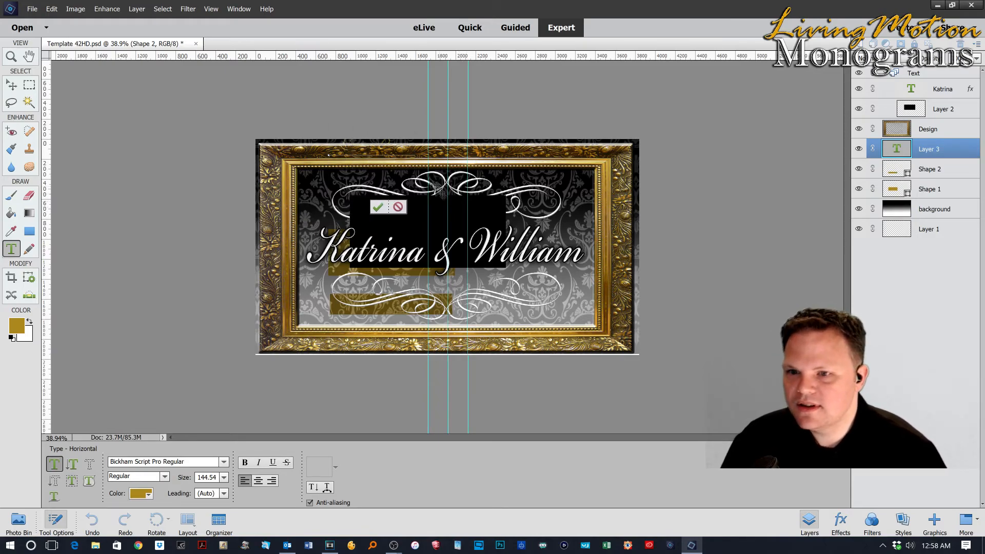
pyautogui.click(379, 208)
pyautogui.press('v')
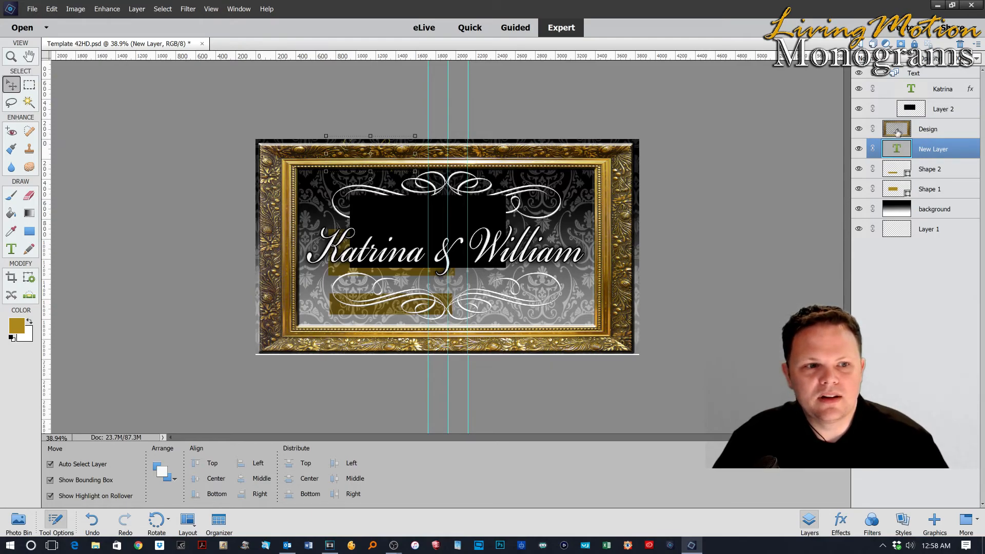
pyautogui.moveTo(940, 152); pyautogui.dragTo(941, 130)
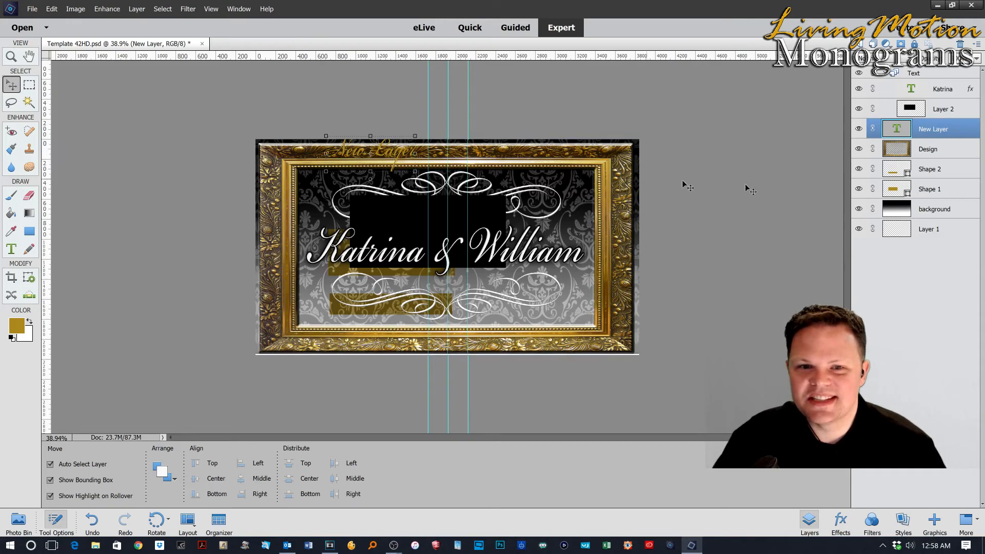
# Change the color of the "New Layer" text to bright purple.
pyautogui.doubleClick(897, 129)
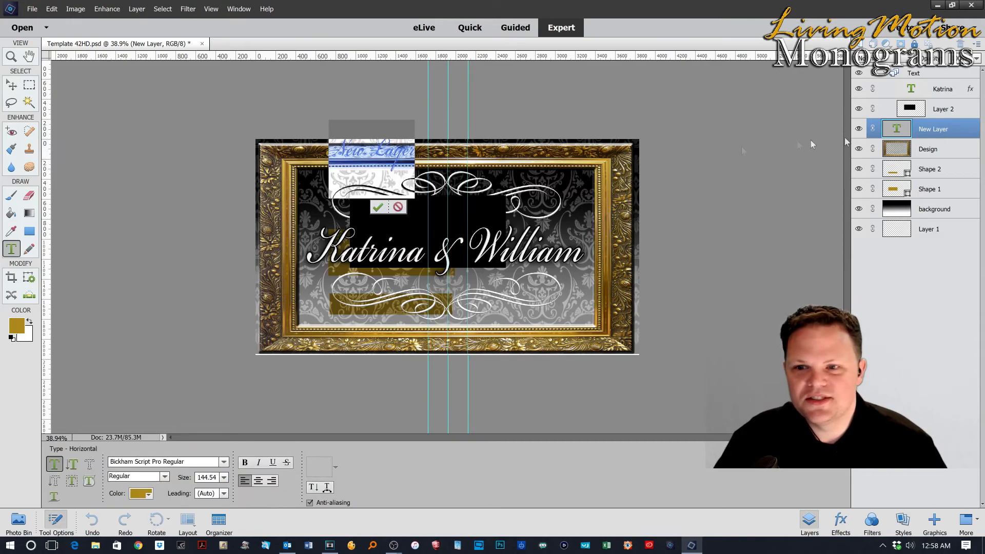
pyautogui.click(21, 320)
pyautogui.moveTo(405, 272)
pyautogui.mouseDown()
pyautogui.moveTo(389, 281)
pyautogui.moveTo(468, 180)
pyautogui.mouseUp()
pyautogui.moveTo(528, 216); pyautogui.dragTo(526, 196)
pyautogui.click(487, 177)
pyautogui.click(597, 134)
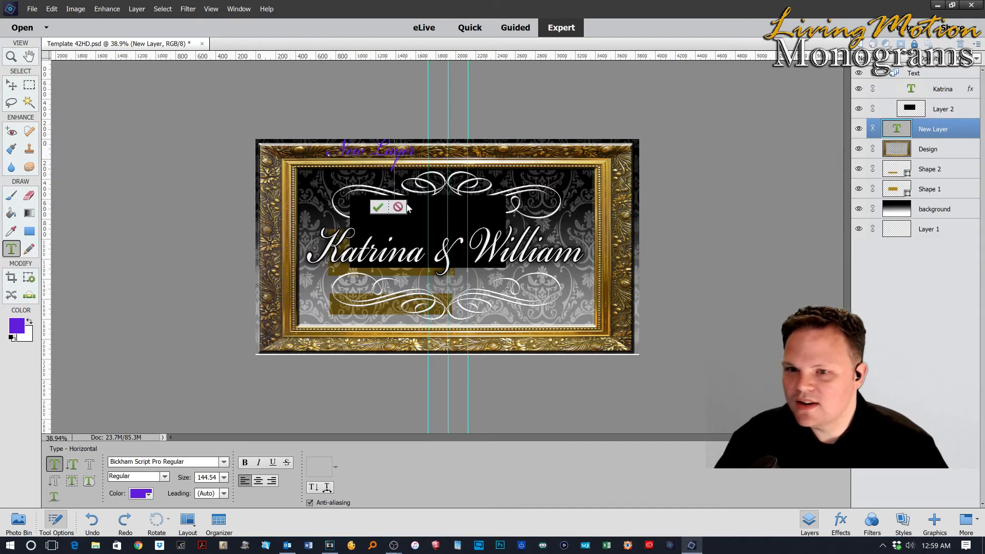
pyautogui.click(378, 207)
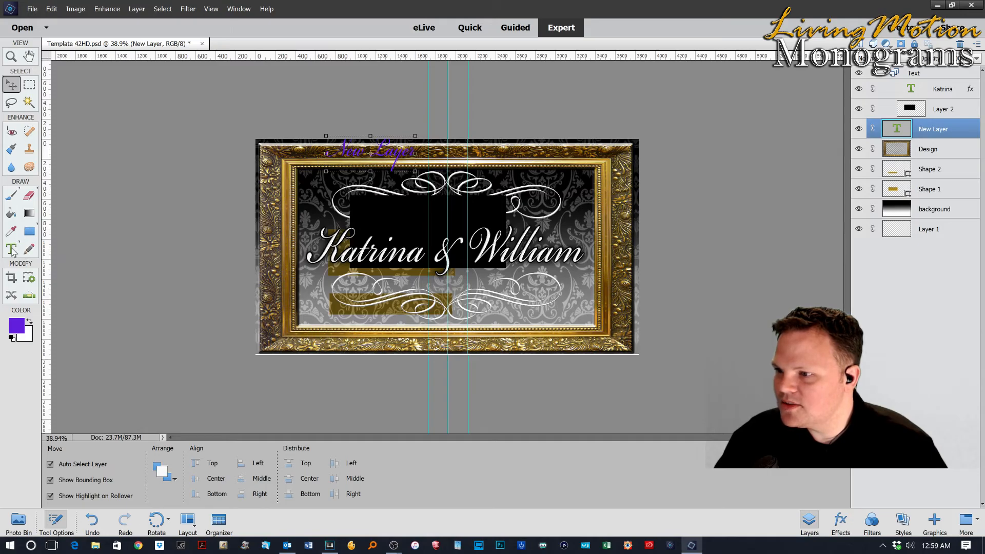
# Try the Pencil tool on the "New Layer" text layer and simplify the type into pixels.
pyautogui.click(29, 250)
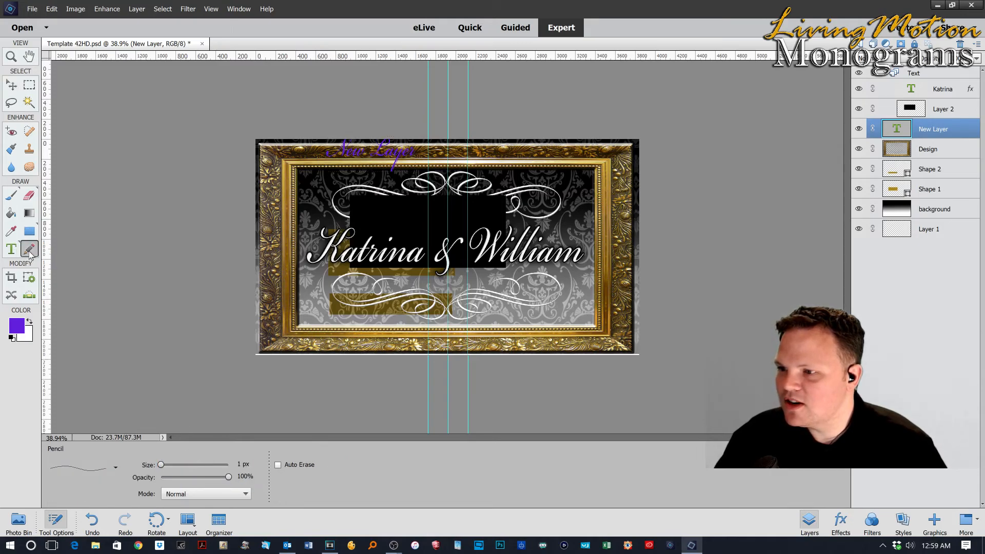
pyautogui.click(355, 289)
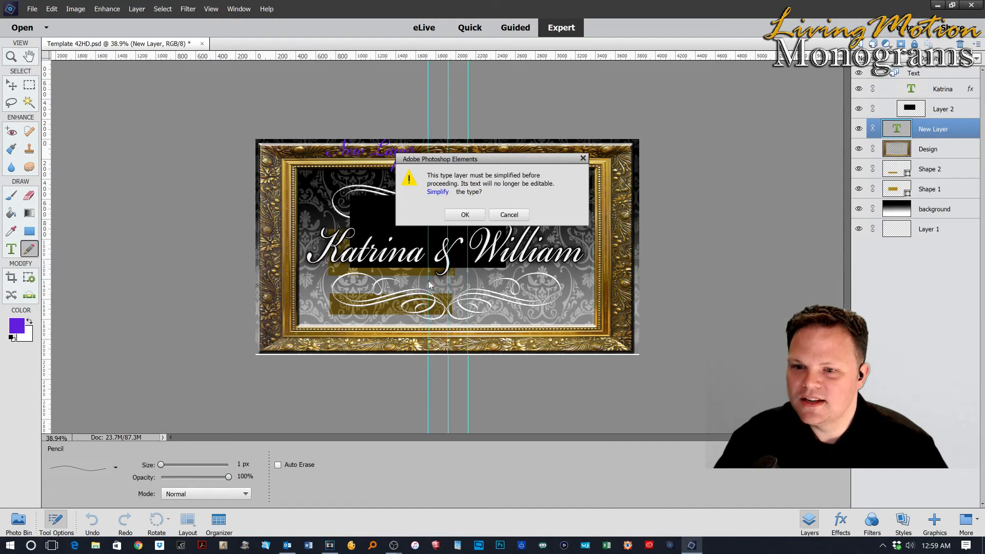
pyautogui.click(479, 219)
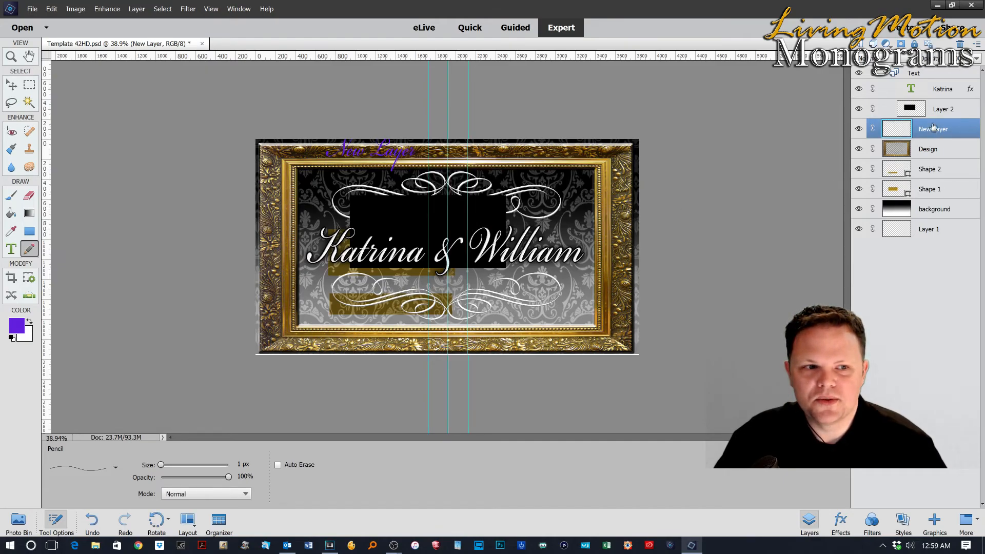
pyautogui.click(916, 213)
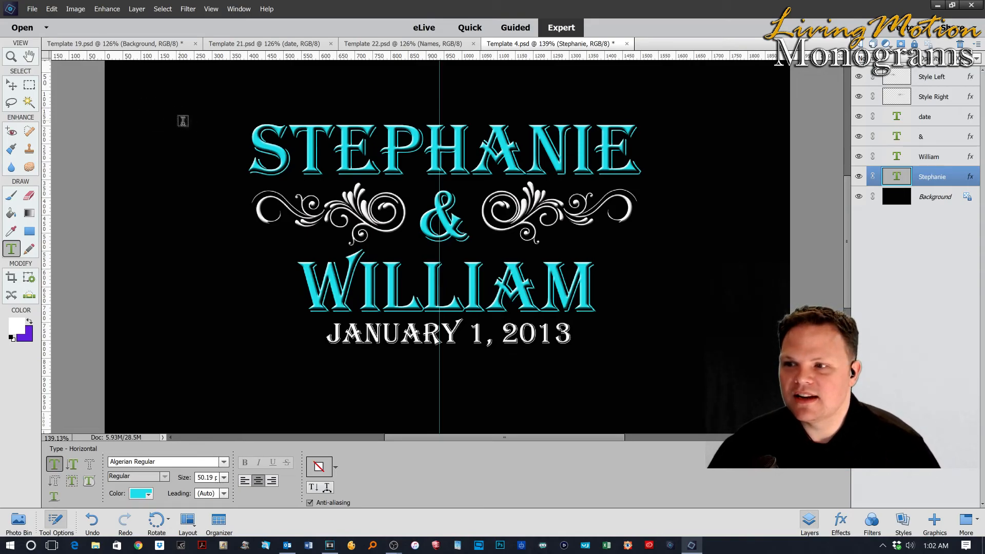
# Open the text of the second name's layer for editing, with all of its characters highlighted.
pyautogui.click(252, 145)
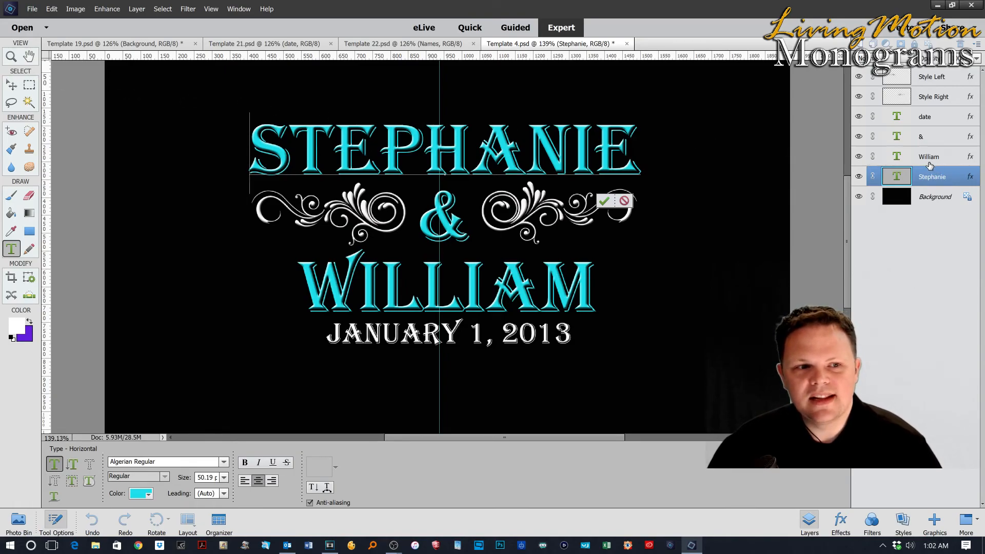
pyautogui.press('Escape')
pyautogui.press('v')
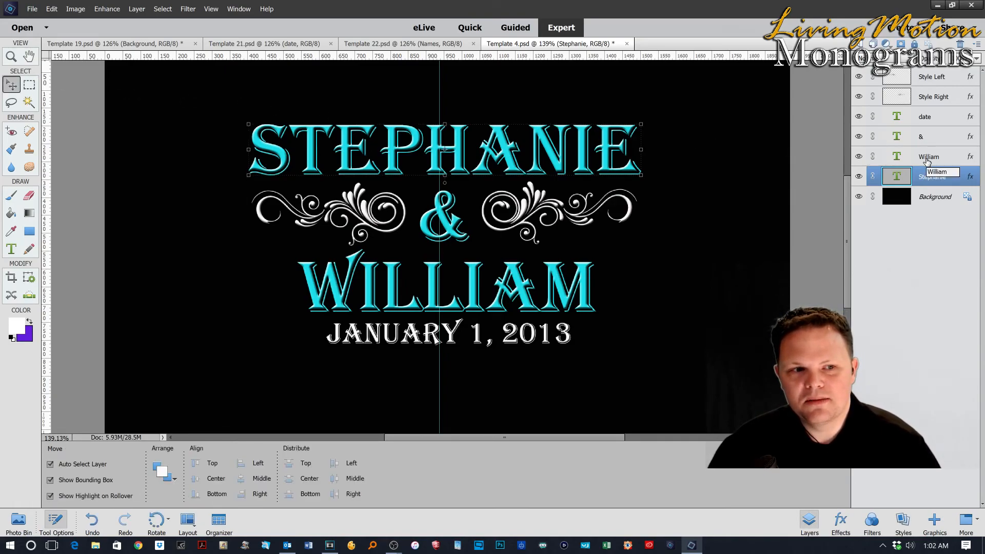
pyautogui.click(927, 160)
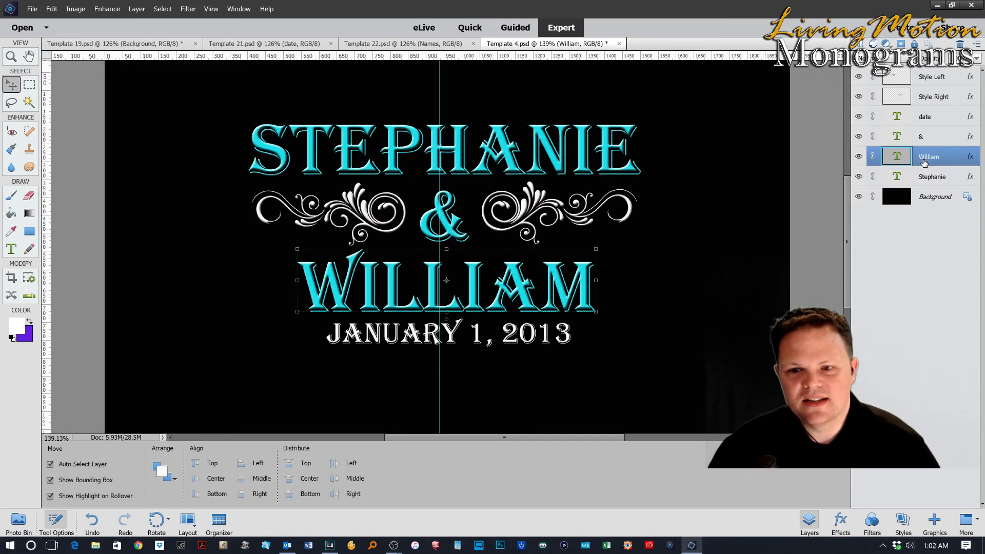
pyautogui.doubleClick(896, 156)
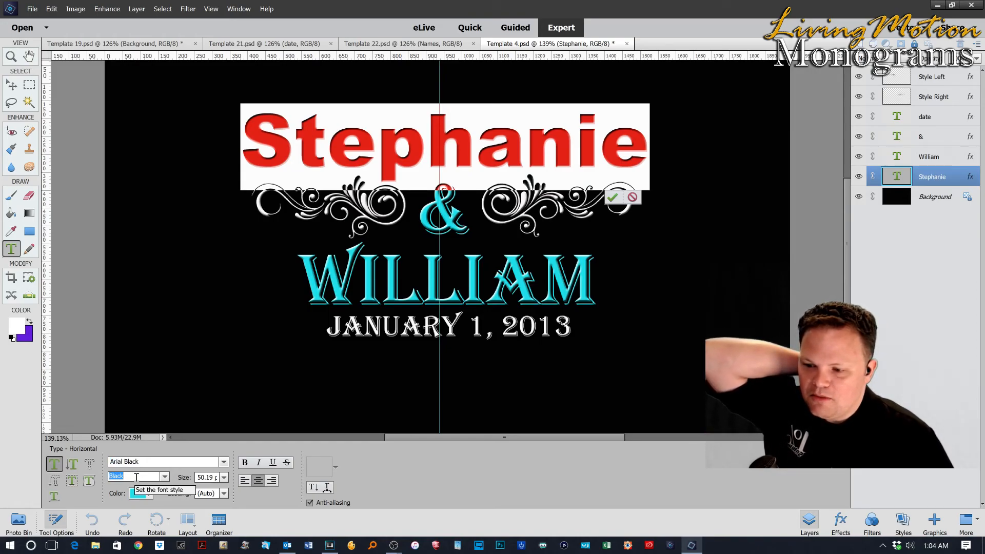
# Try the Regular and Narrow Bold styles of Arial on the first name's text.
pyautogui.click(164, 476)
pyautogui.click(144, 426)
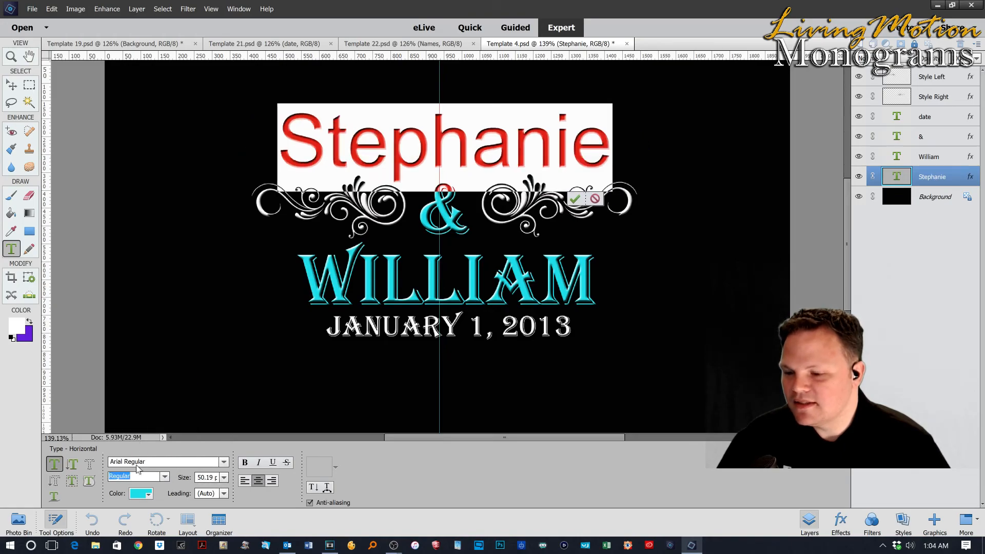
pyautogui.click(164, 476)
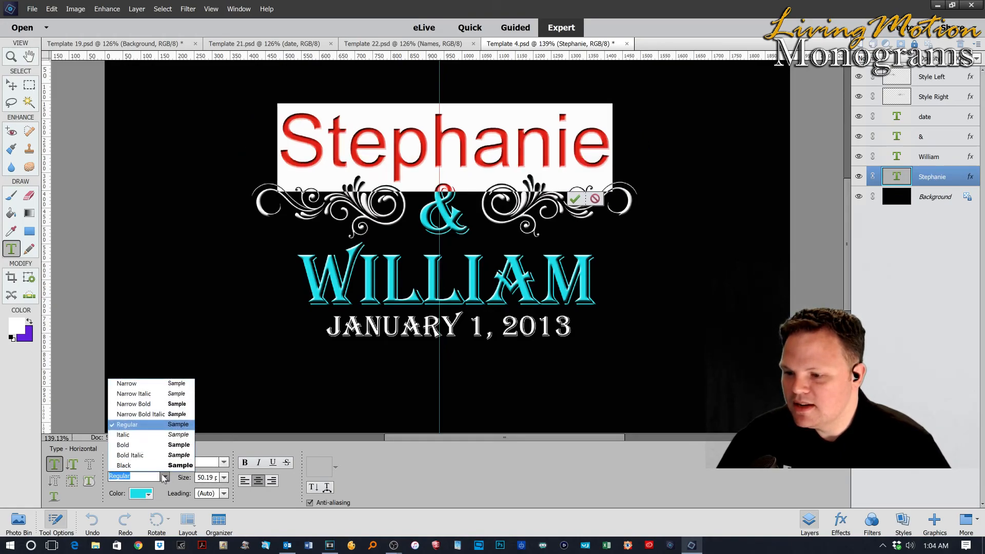
pyautogui.click(148, 408)
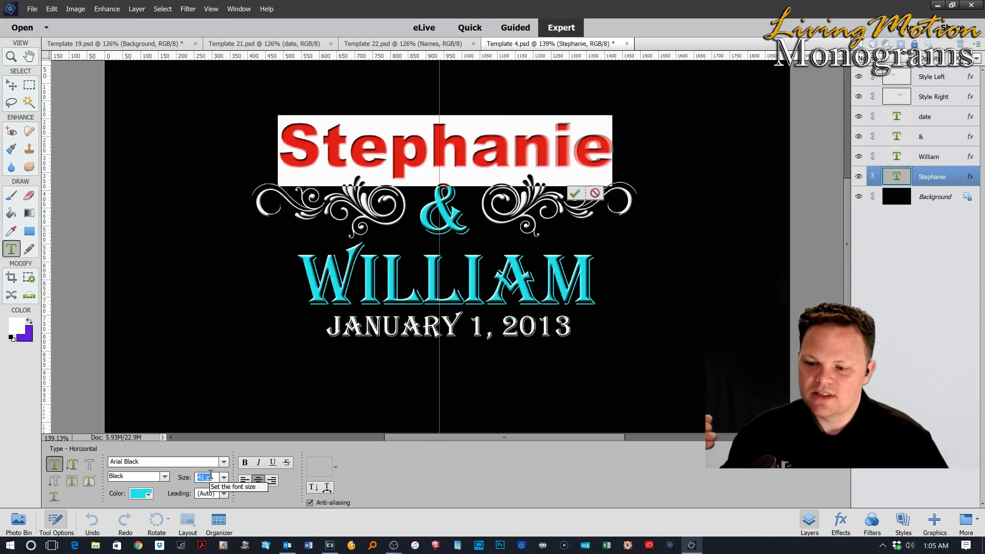
# Enlarge the first name's text to 45.01 pt and try bold and italic on it.
pyautogui.press('Up')
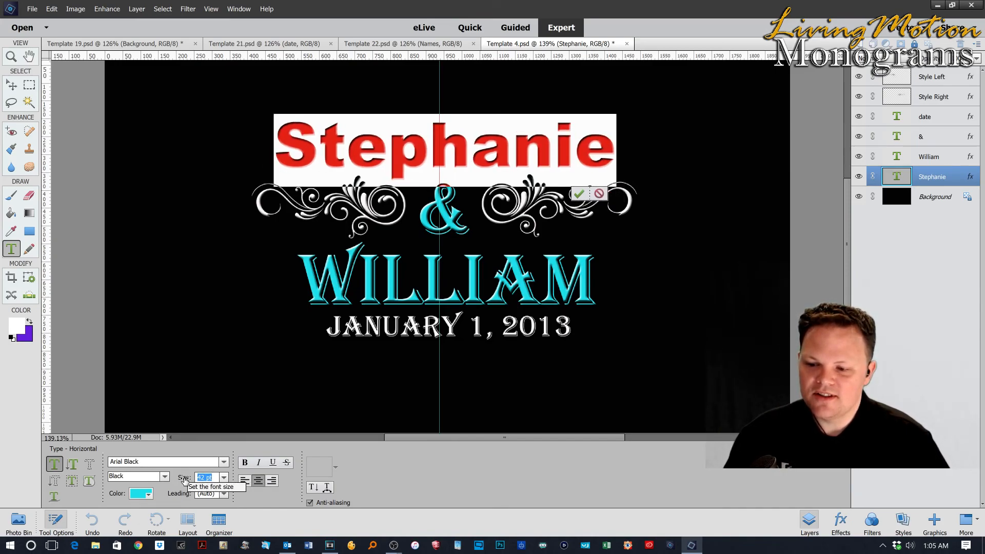
pyautogui.moveTo(184, 482); pyautogui.dragTo(185, 482)
pyautogui.click(224, 494)
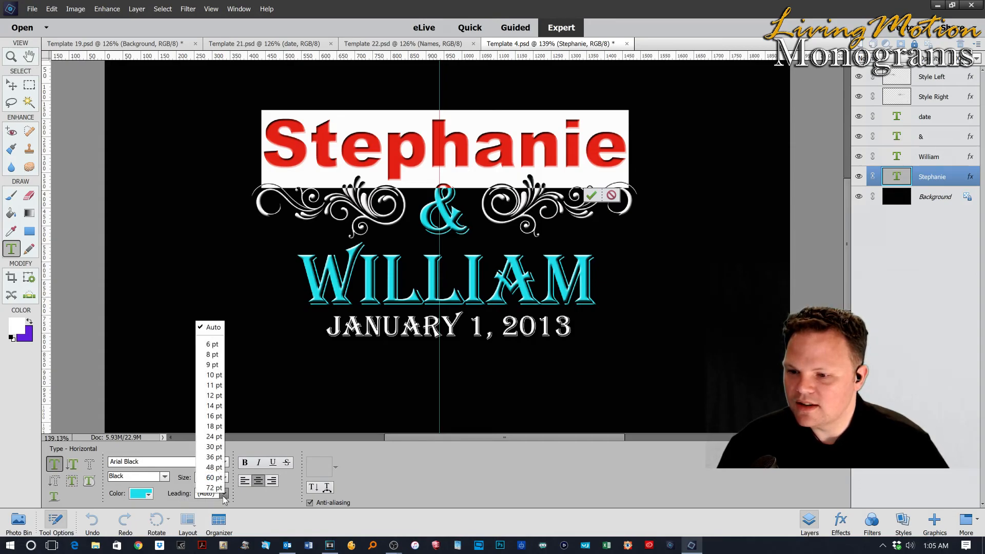
pyautogui.click(184, 502)
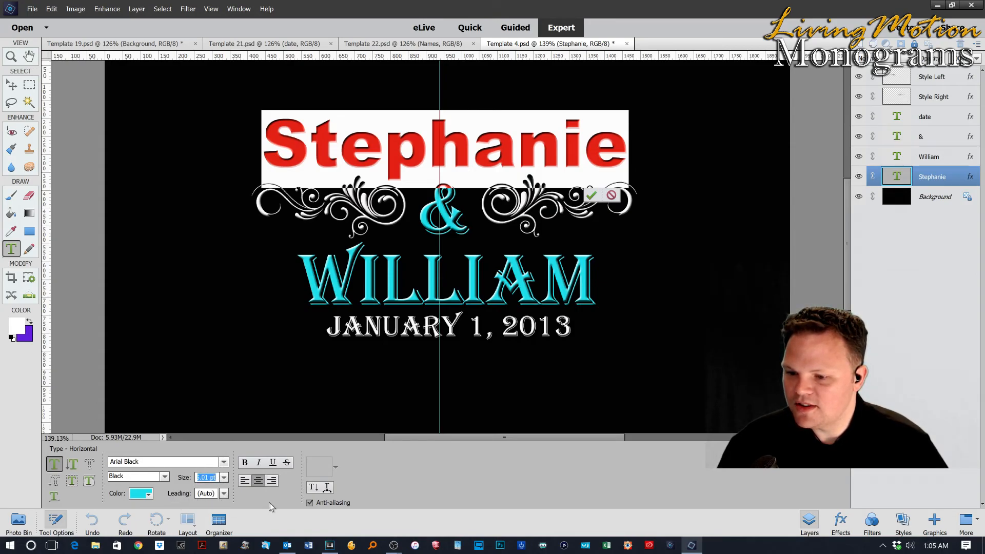
pyautogui.click(245, 465)
pyautogui.click(258, 464)
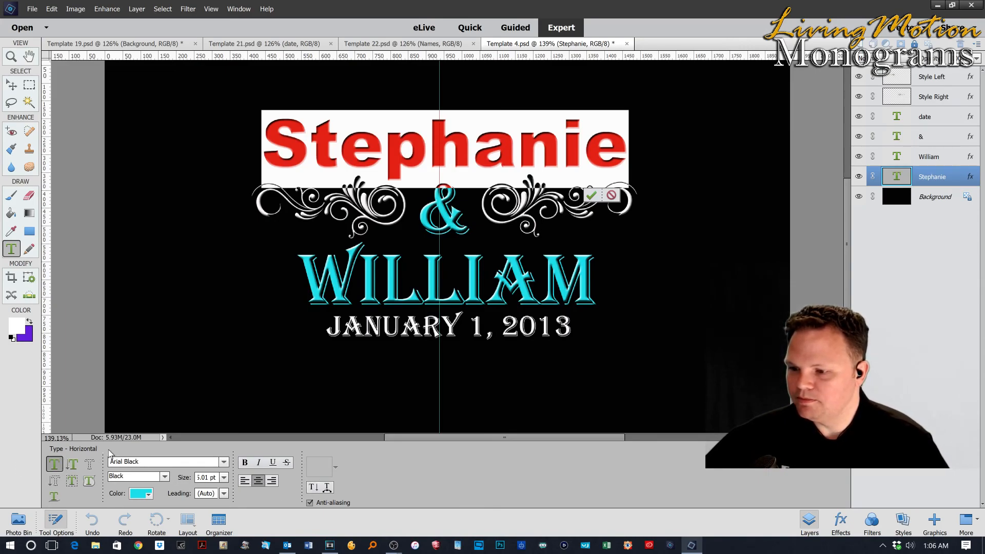
# Try starting vertical text on the empty canvas beside the second name and return to horizontal type.
pyautogui.click(72, 464)
pyautogui.click(152, 358)
pyautogui.press('Escape')
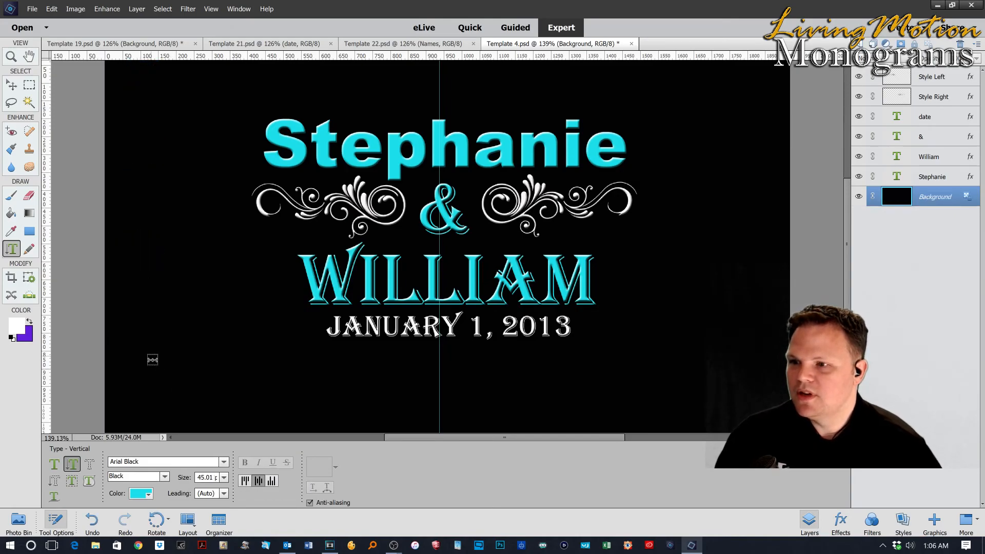
pyautogui.click(54, 464)
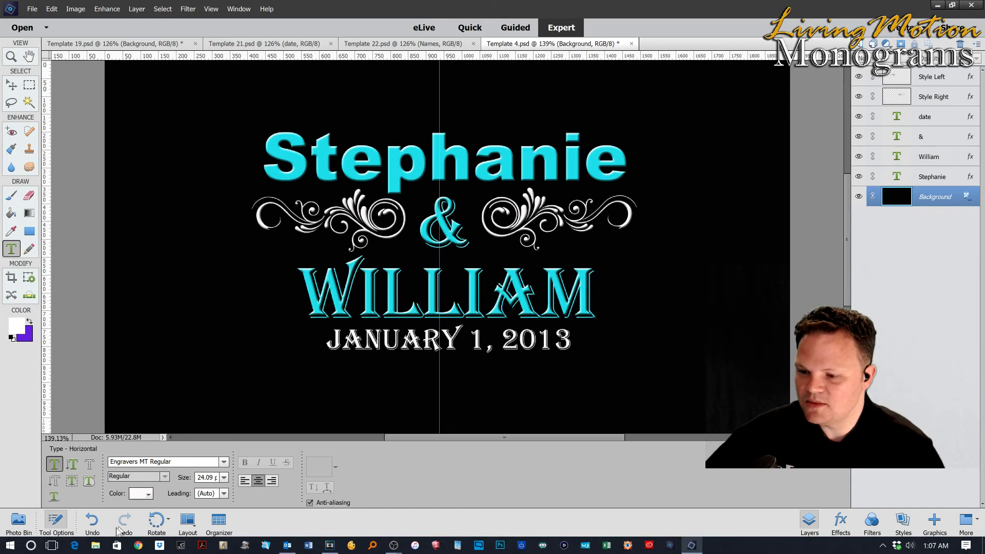
# Undo the last two type edits on the first name's layer and show the rotate choices.
pyautogui.click(92, 522)
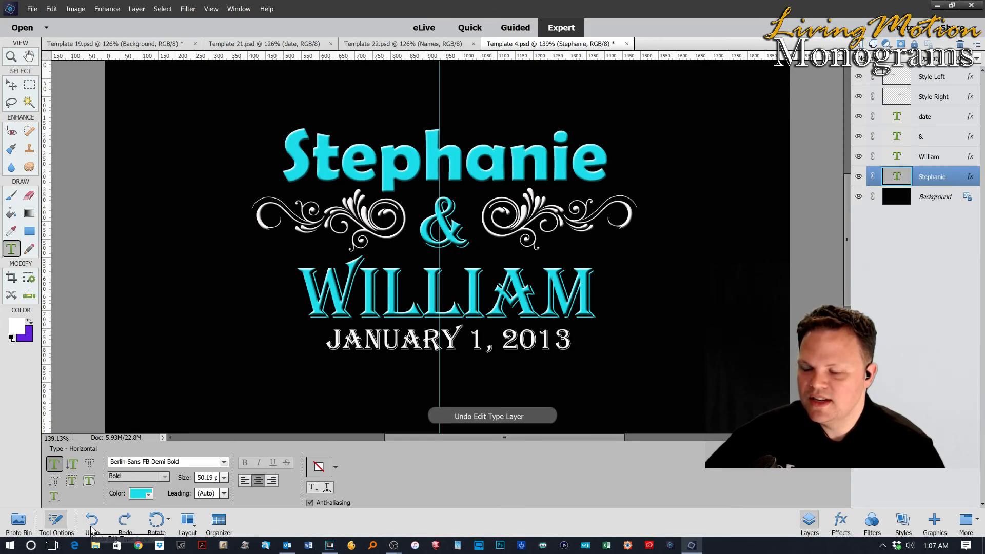
pyautogui.click(92, 526)
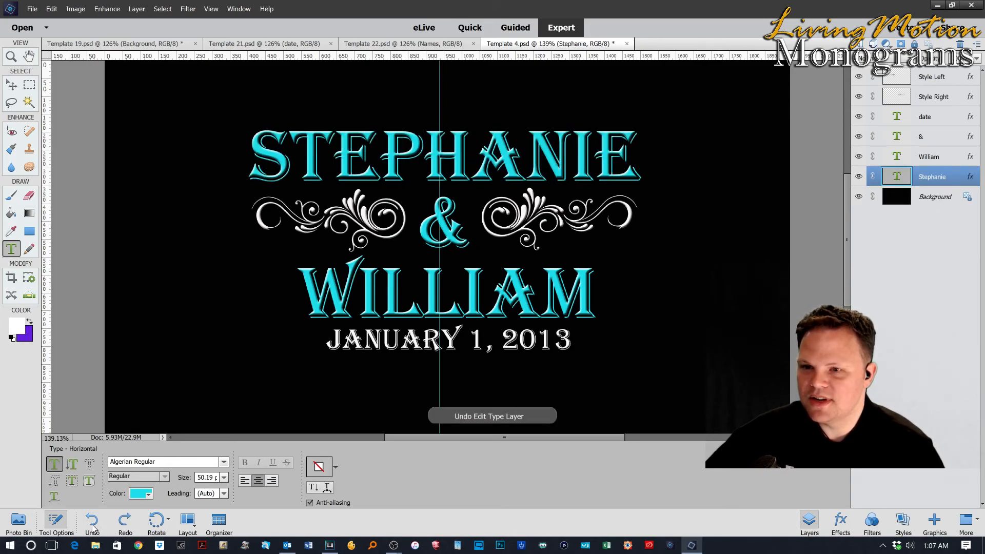
pyautogui.click(168, 519)
pyautogui.click(158, 497)
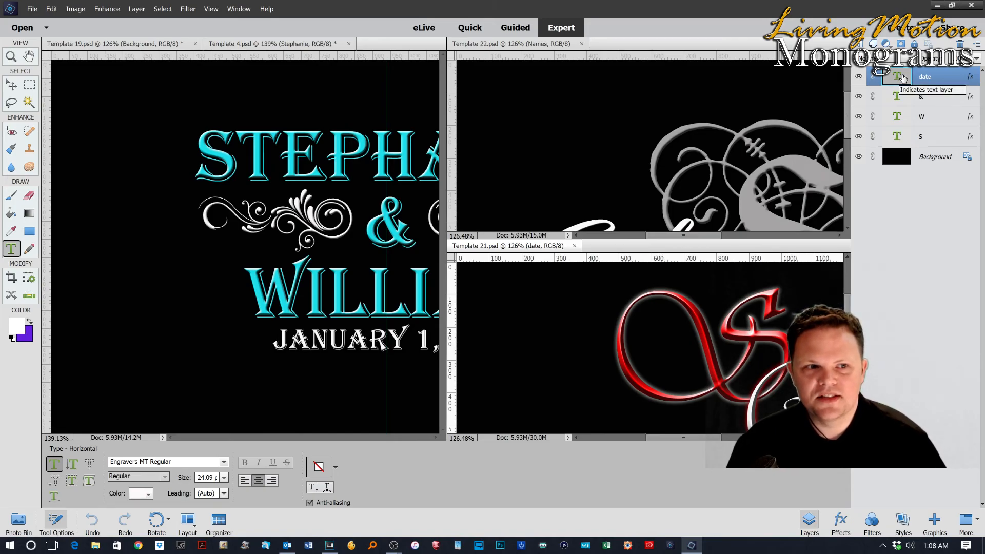
# Copy the date text layer from Template 21 into the Template 4 document and launch the Organizer.
pyautogui.click(635, 351)
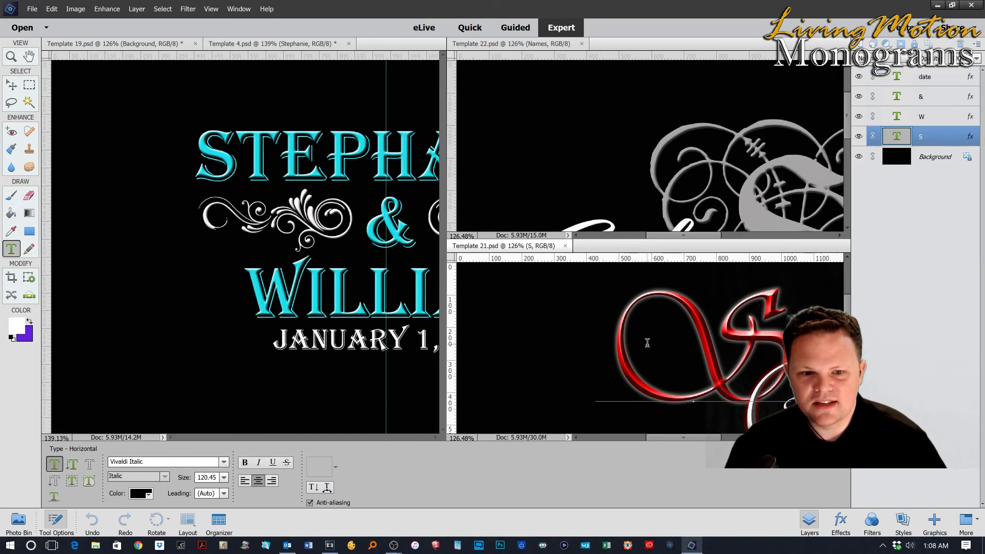
pyautogui.press('Escape')
pyautogui.press('v')
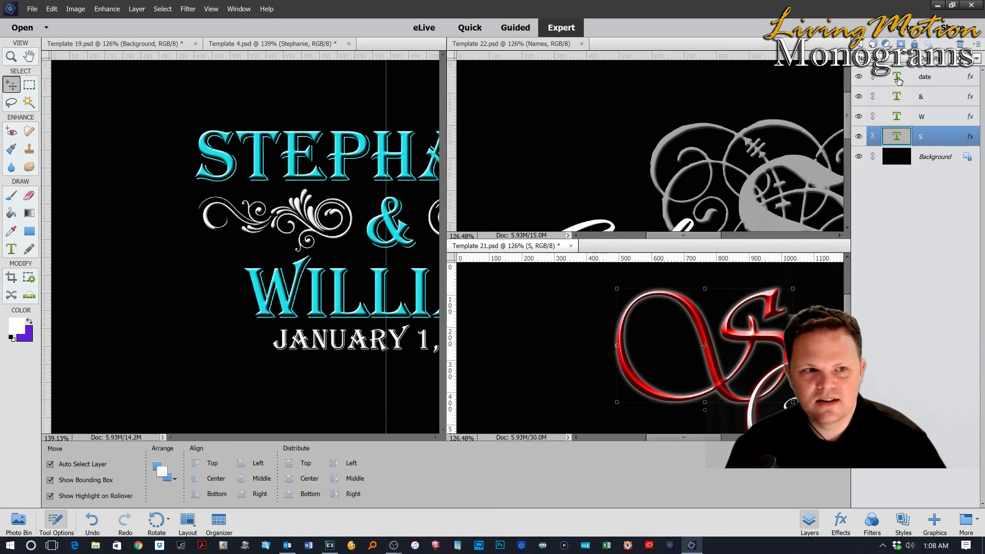
pyautogui.click(898, 79)
pyautogui.moveTo(898, 80); pyautogui.dragTo(270, 265)
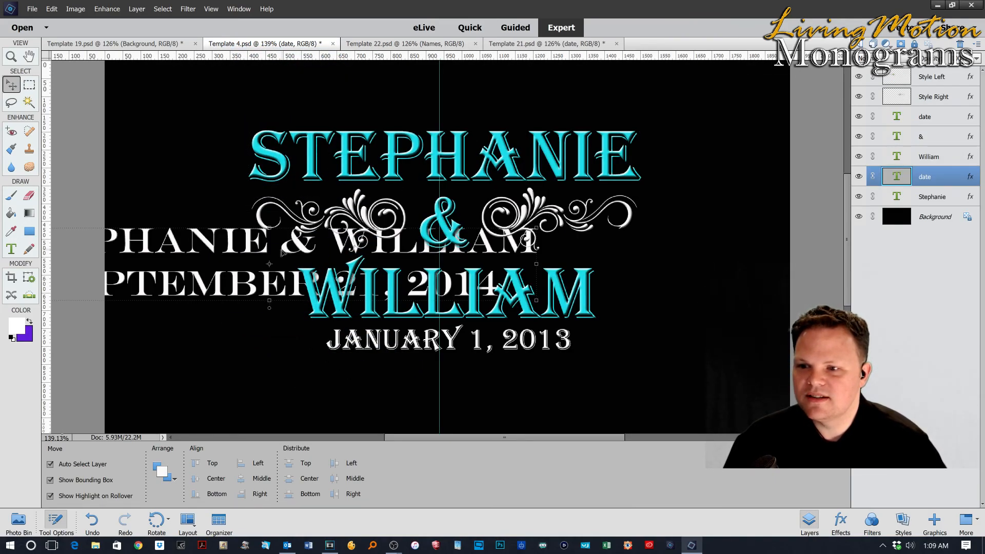
pyautogui.click(224, 528)
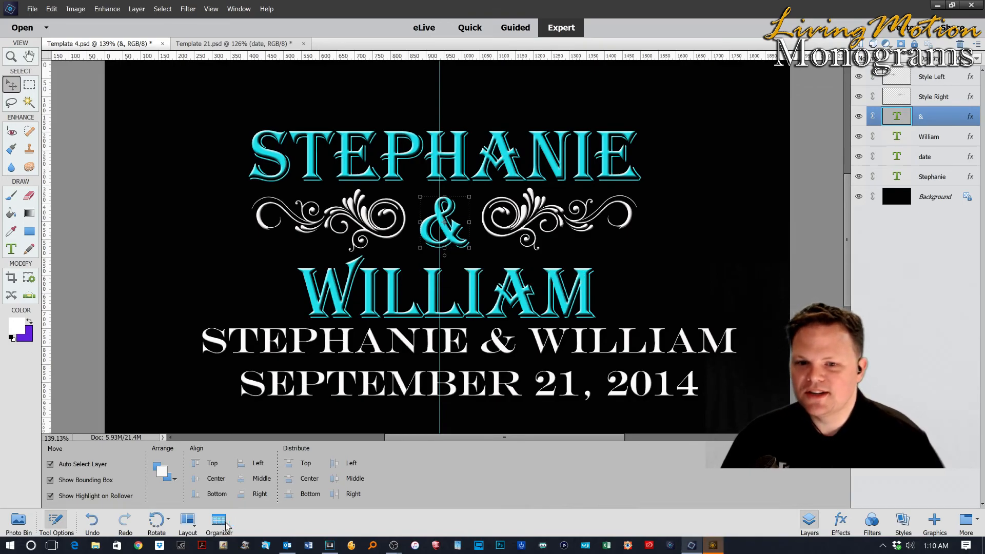
# Nudge the large second name leftward until it is centered on the vertical guide.
pyautogui.click(492, 275)
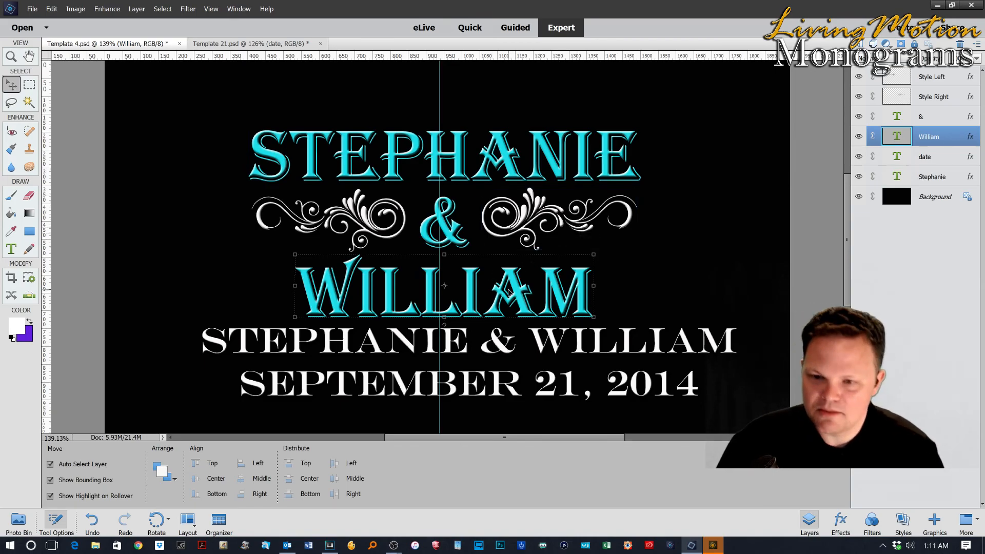
pyautogui.press('Left')
pyautogui.press('Left')
pyautogui.press('Left')
pyautogui.press('Left')
pyautogui.press('Left')
pyautogui.press('Left')
pyautogui.press('Left')
pyautogui.press('Right')
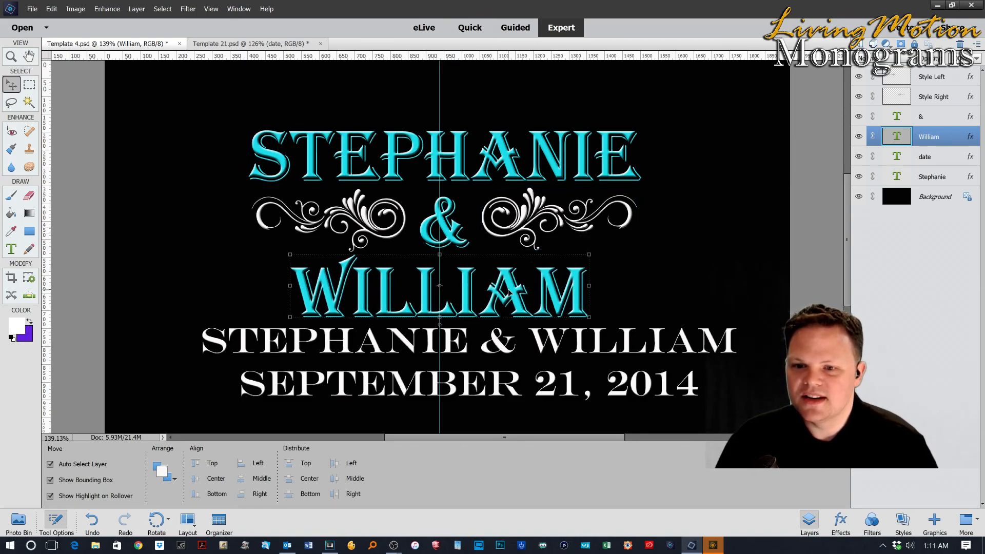
# Try merging all text and scroll layers above the background into one layer and move it toward the canvas's upper-left corner.
pyautogui.click(136, 9)
pyautogui.click(169, 227)
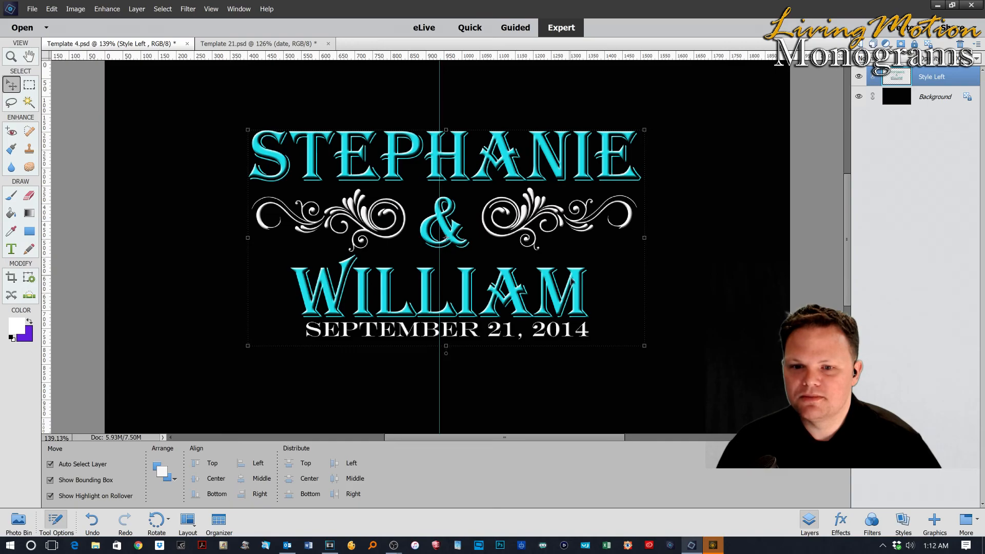
pyautogui.moveTo(557, 303); pyautogui.dragTo(494, 251)
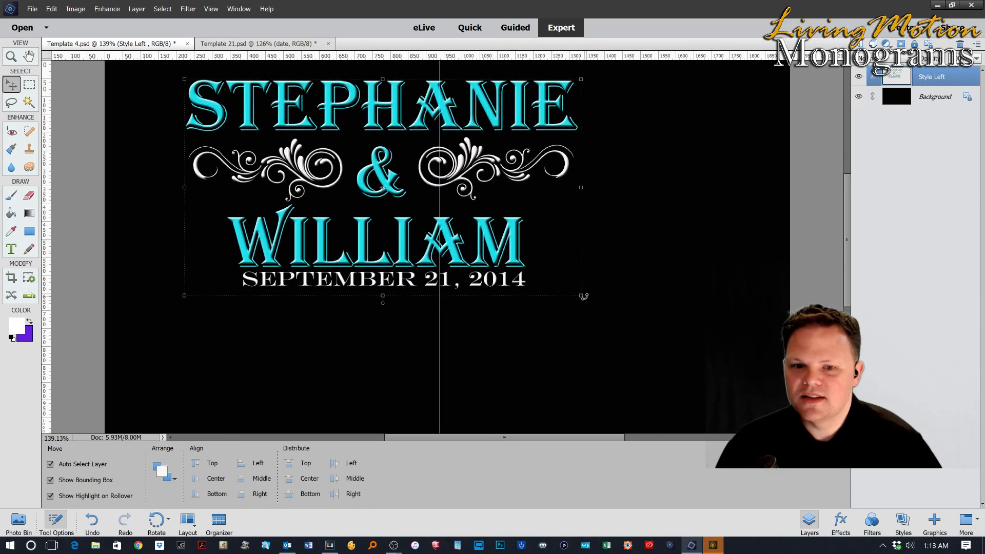
# Show the grid over the whole Template 4 canvas and hide it again.
pyautogui.hotkey('ctrl', '0')
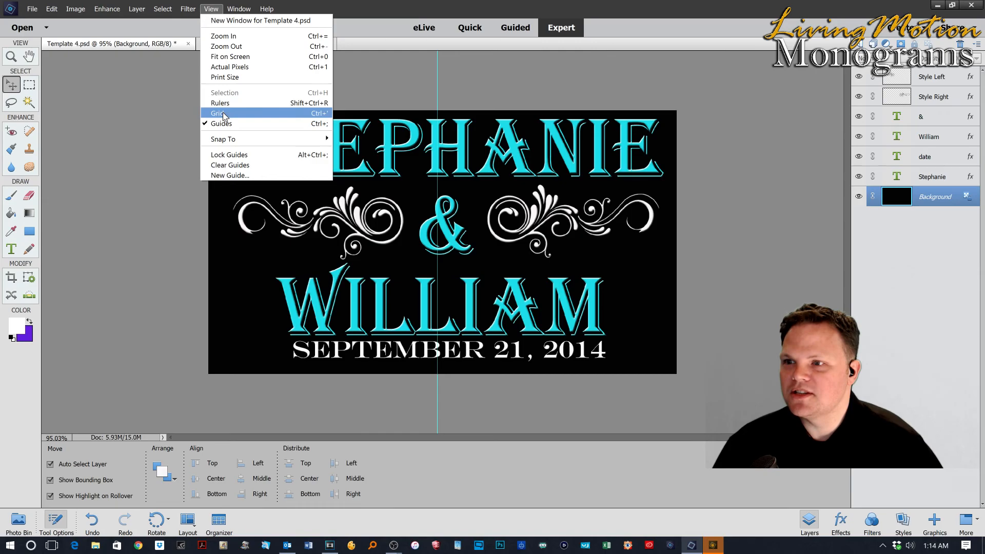
pyautogui.click(222, 113)
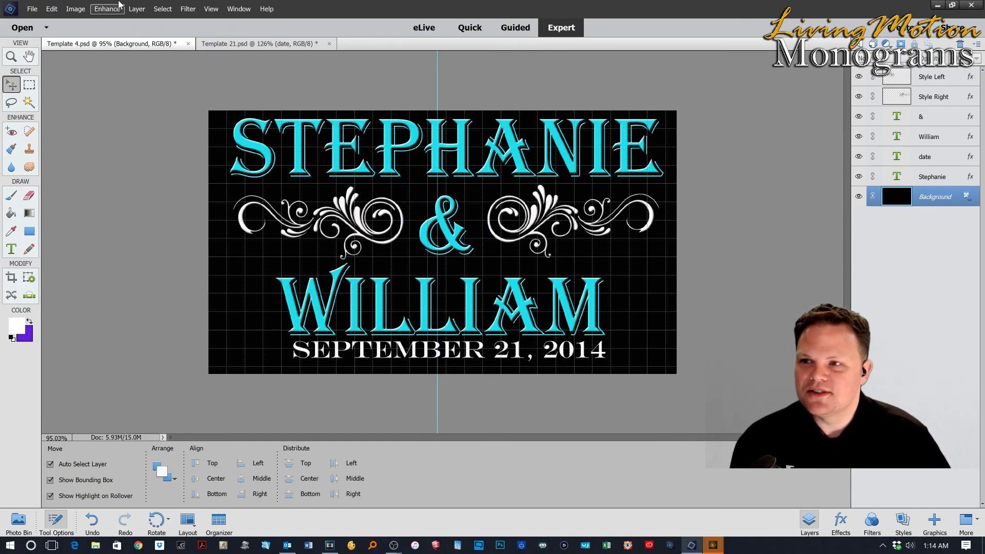
pyautogui.click(163, 10)
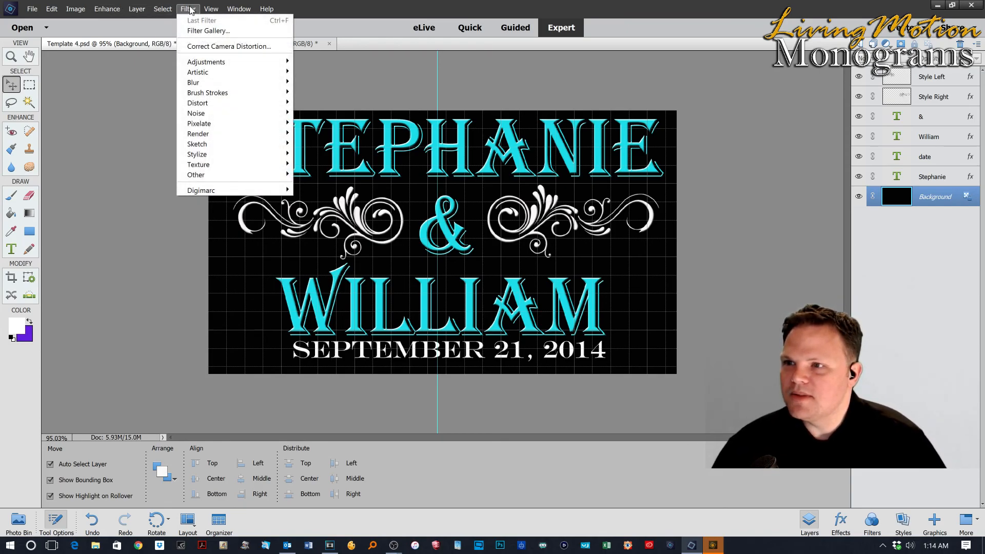
pyautogui.moveTo(198, 11)
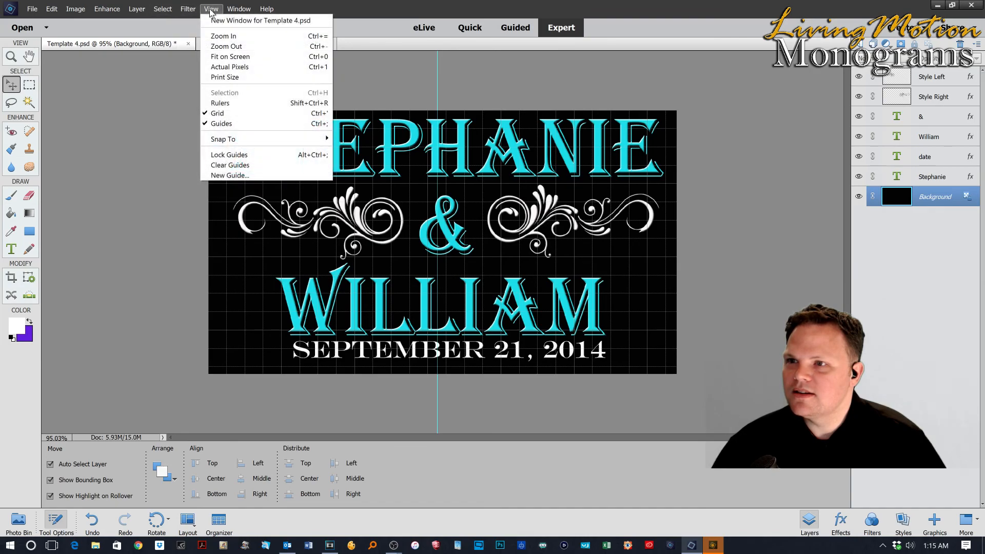
pyautogui.click(218, 113)
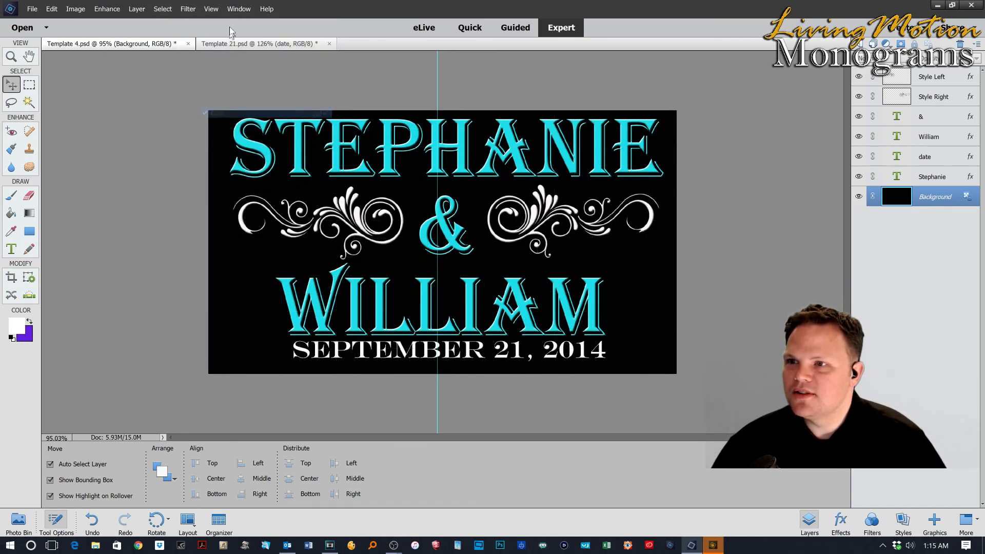
# Show the rulers and switch their units to inches and back to pixels.
pyautogui.click(212, 9)
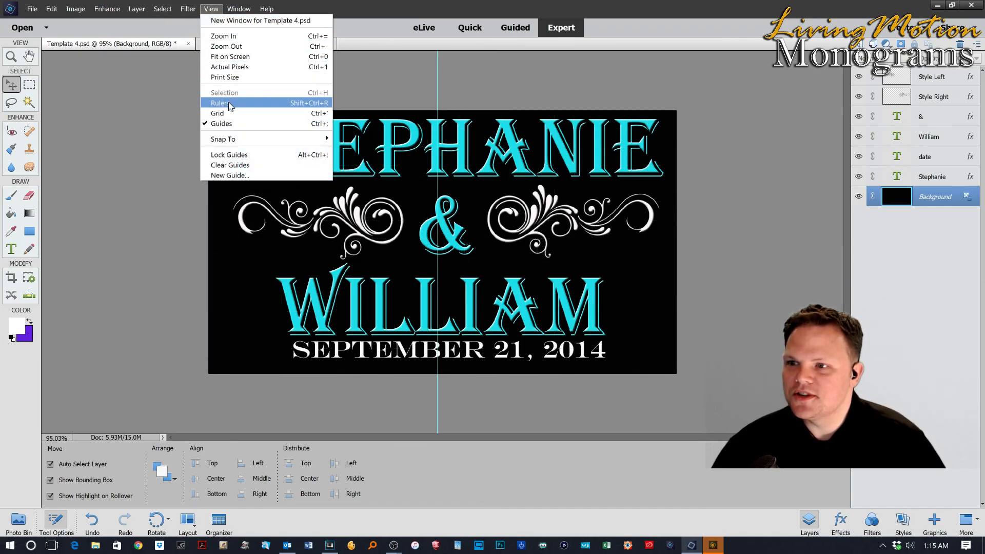
pyautogui.click(219, 103)
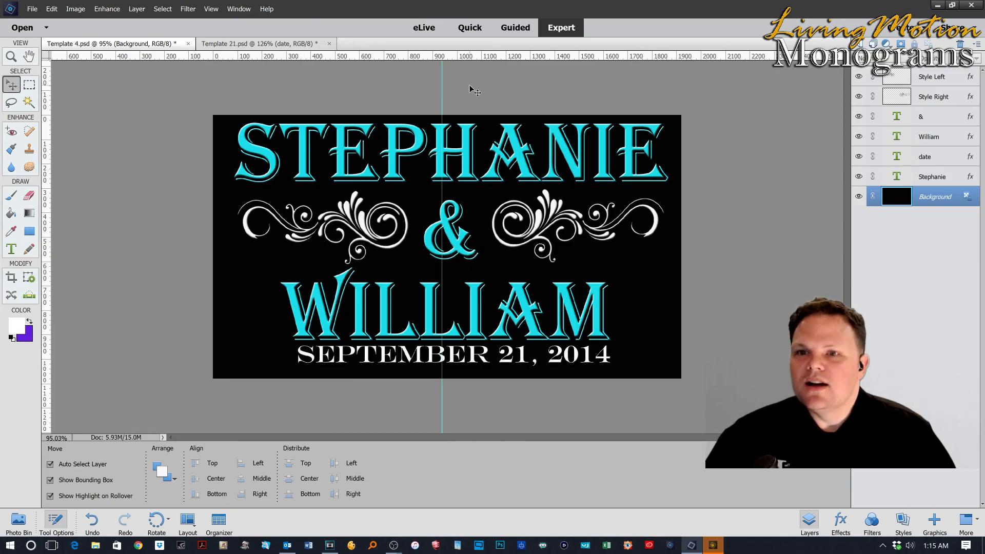
pyautogui.rightClick(400, 57)
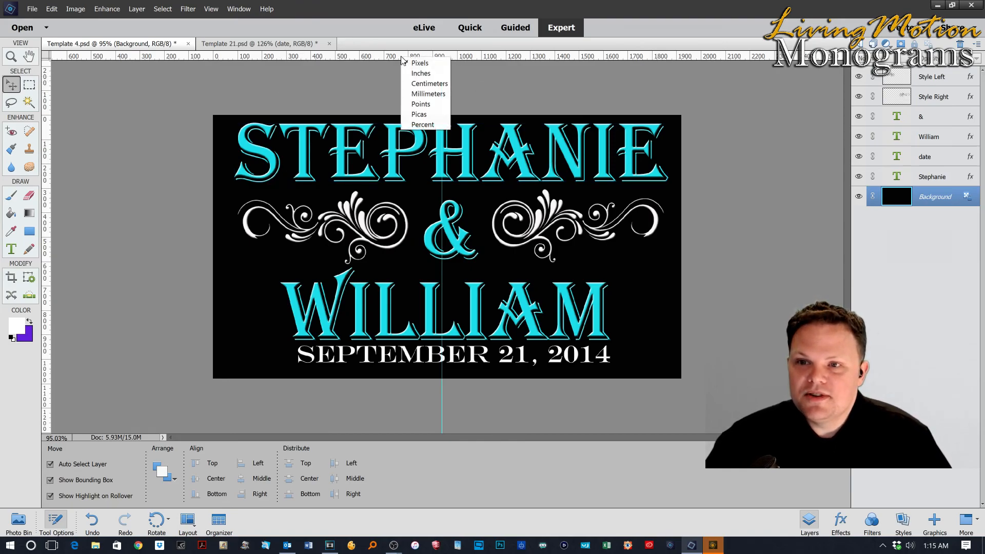
pyautogui.click(423, 73)
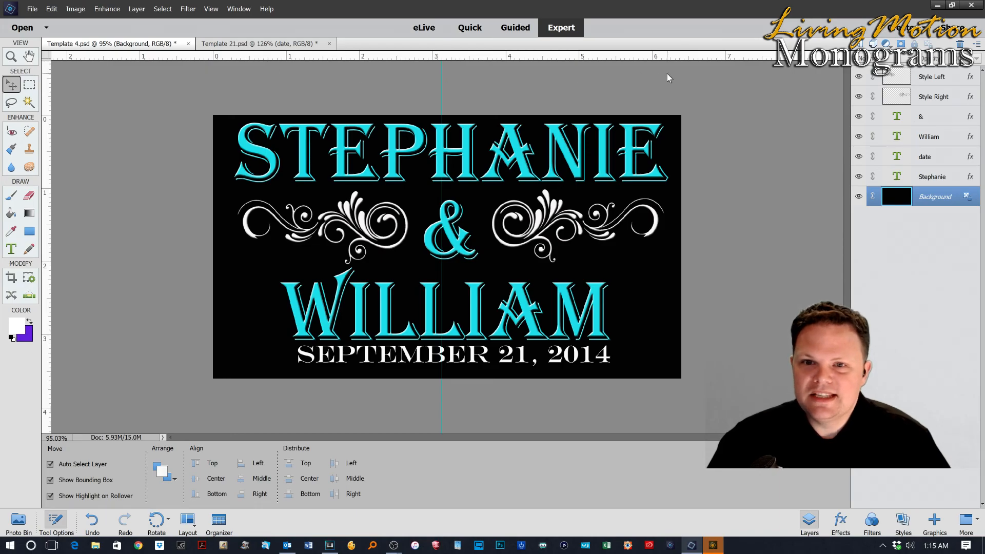
pyautogui.rightClick(386, 57)
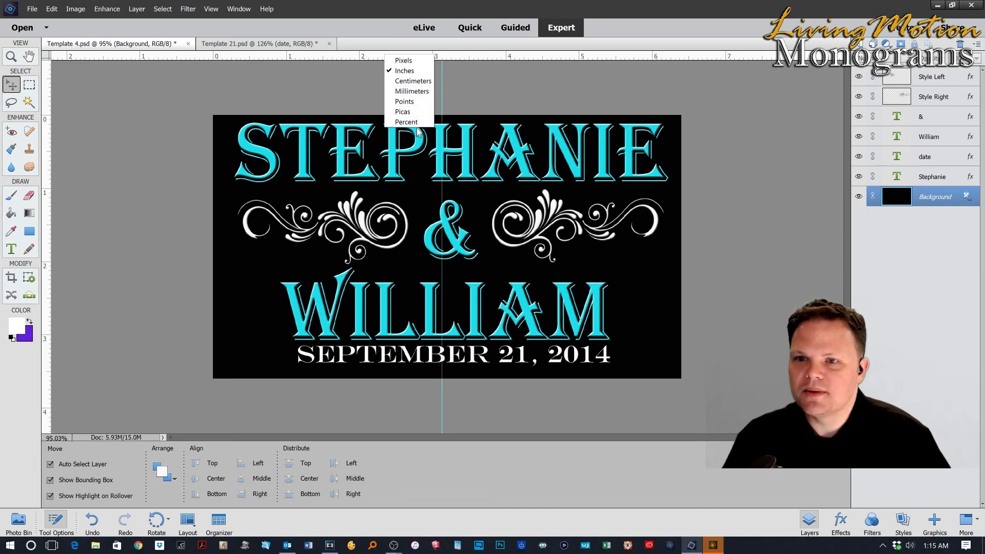
pyautogui.click(419, 61)
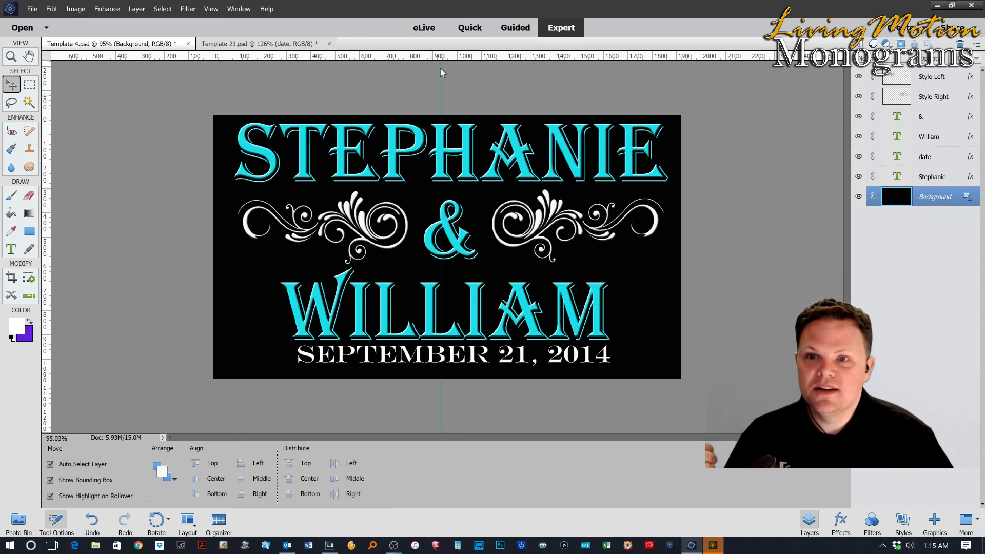
# Reposition the vertical guide at the canvas's horizontal center, at X 960 px.
pyautogui.moveTo(441, 69); pyautogui.dragTo(451, 70)
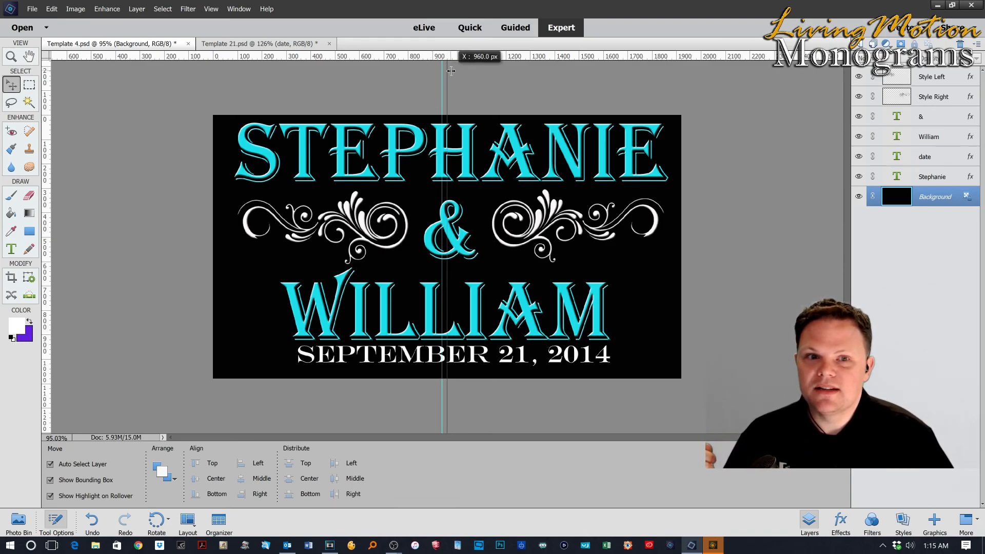
pyautogui.moveTo(451, 70)
pyautogui.mouseDown()
pyautogui.moveTo(468, 76)
pyautogui.moveTo(457, 77)
pyautogui.mouseUp()
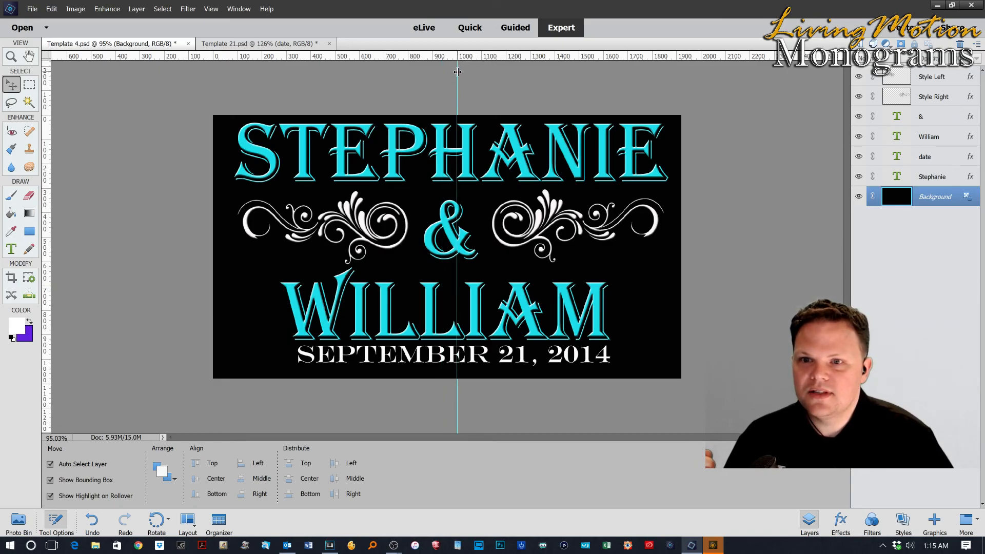
pyautogui.scroll(3, 457, 72)
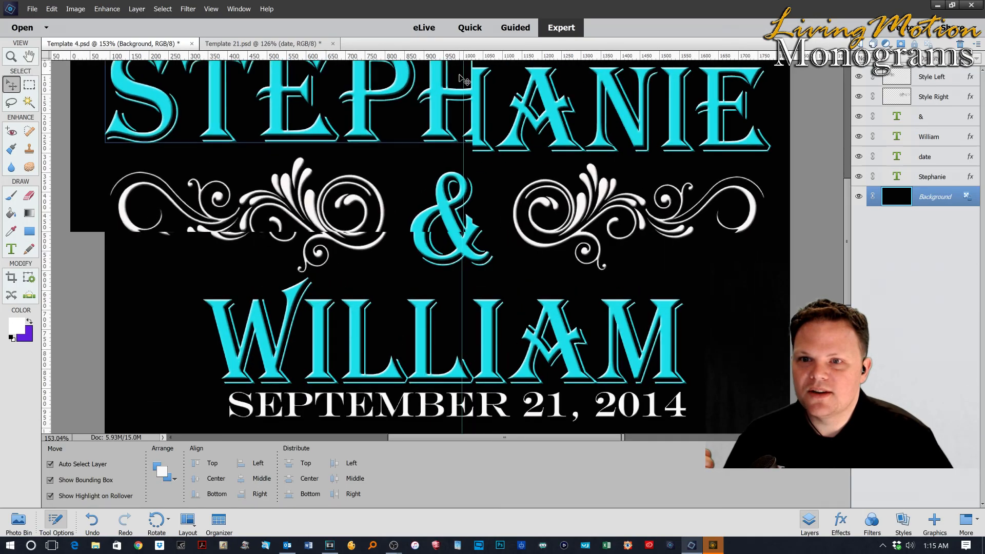
pyautogui.scroll(1, 463, 80)
pyautogui.moveTo(464, 79); pyautogui.dragTo(448, 77)
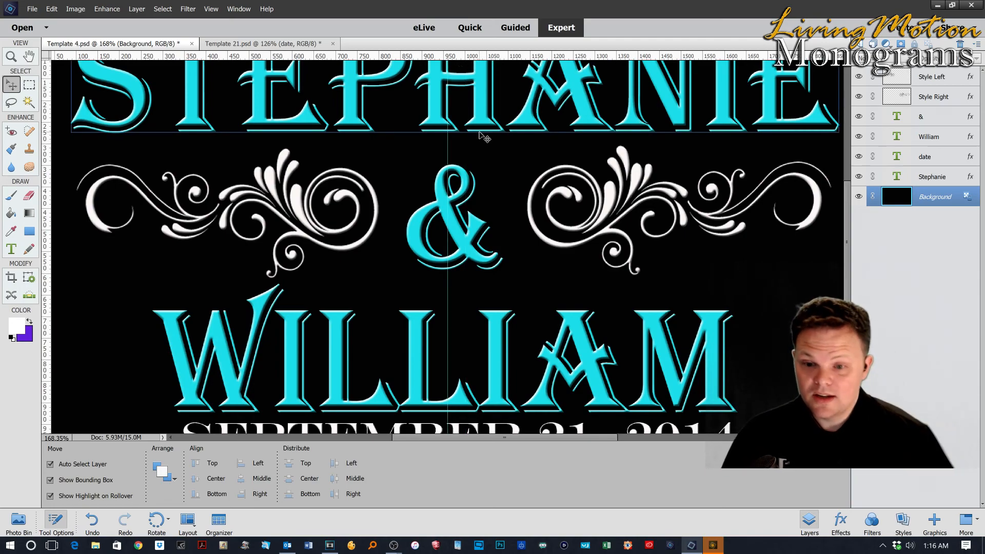
pyautogui.scroll(-6, 386, 226)
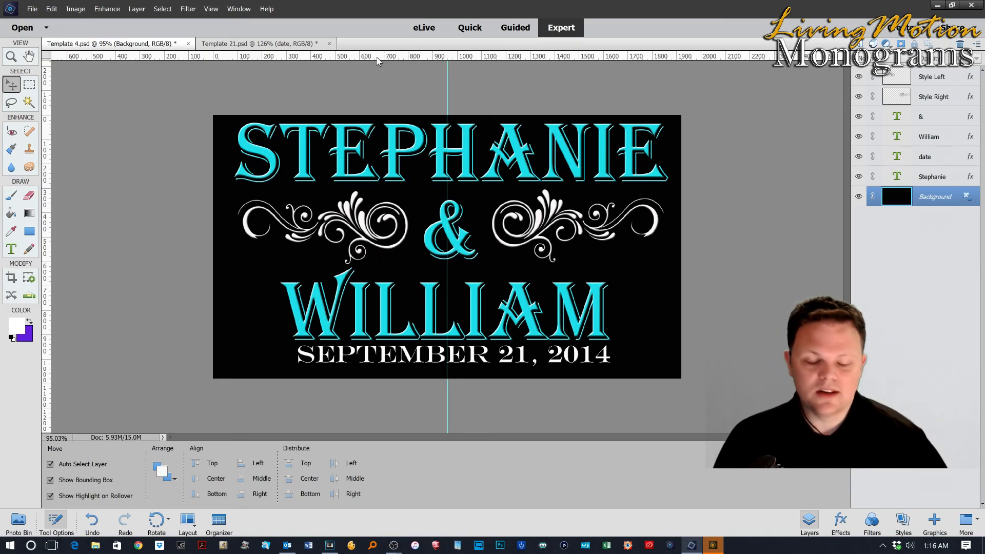
# Add a horizontal guide and align it with the vertical middle of the canvas.
pyautogui.moveTo(377, 60); pyautogui.dragTo(366, 260)
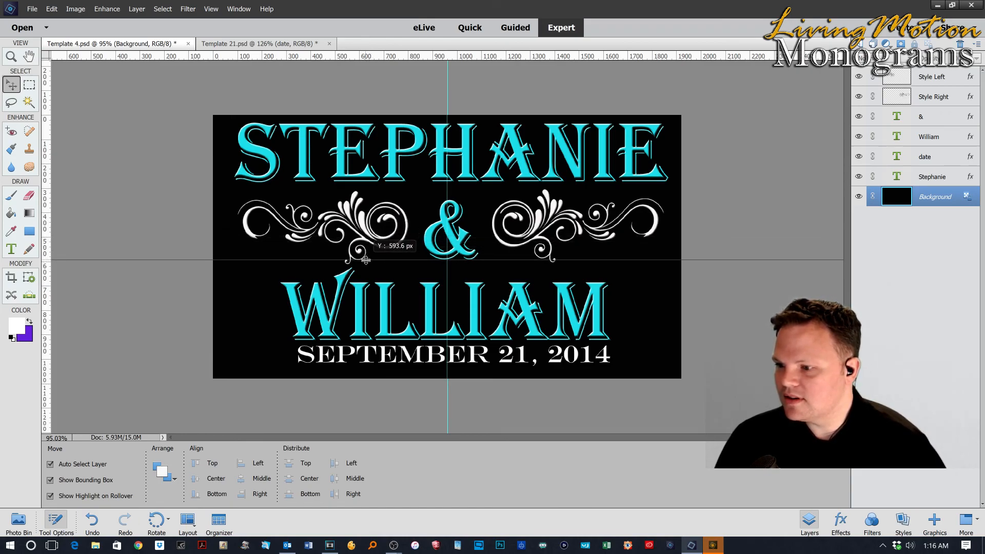
pyautogui.moveTo(365, 260)
pyautogui.mouseDown()
pyautogui.moveTo(374, 238)
pyautogui.moveTo(375, 247)
pyautogui.mouseUp()
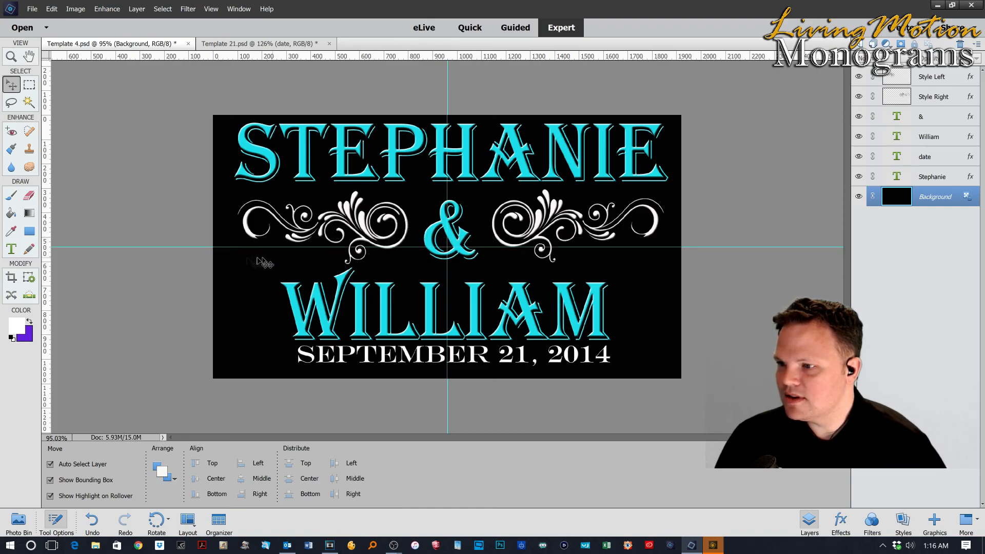
pyautogui.scroll(6, 85, 264)
pyautogui.scroll(6, 85, 264)
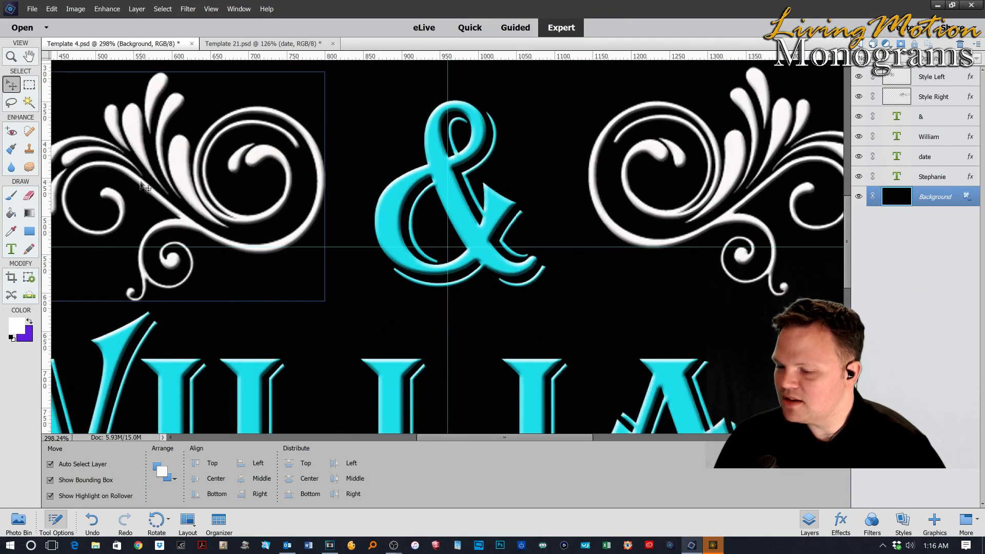
pyautogui.scroll(-6, 449, 220)
pyautogui.scroll(-3, 449, 221)
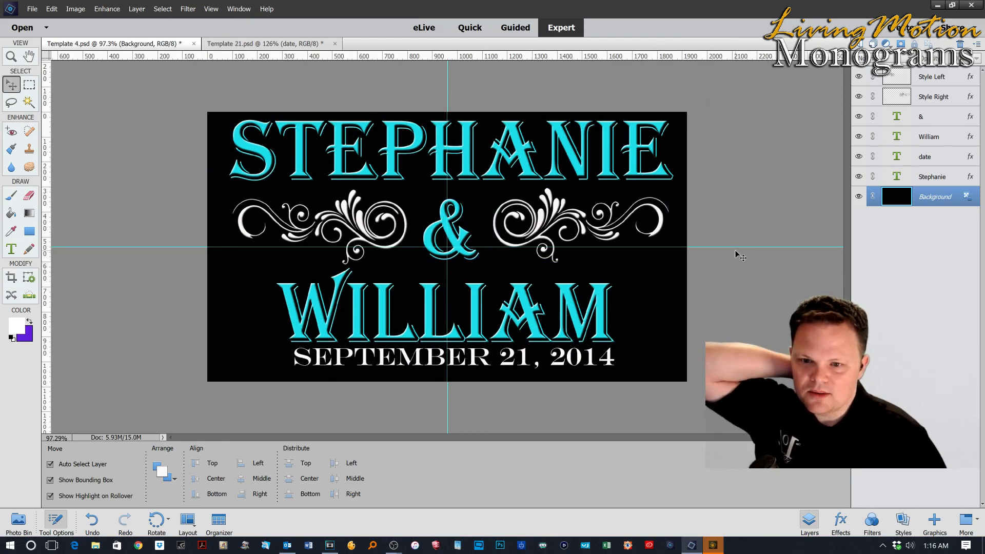
# Nudge the lower name slightly right and up so it is centered on the vertical guide.
pyautogui.click(926, 156)
pyautogui.click(929, 138)
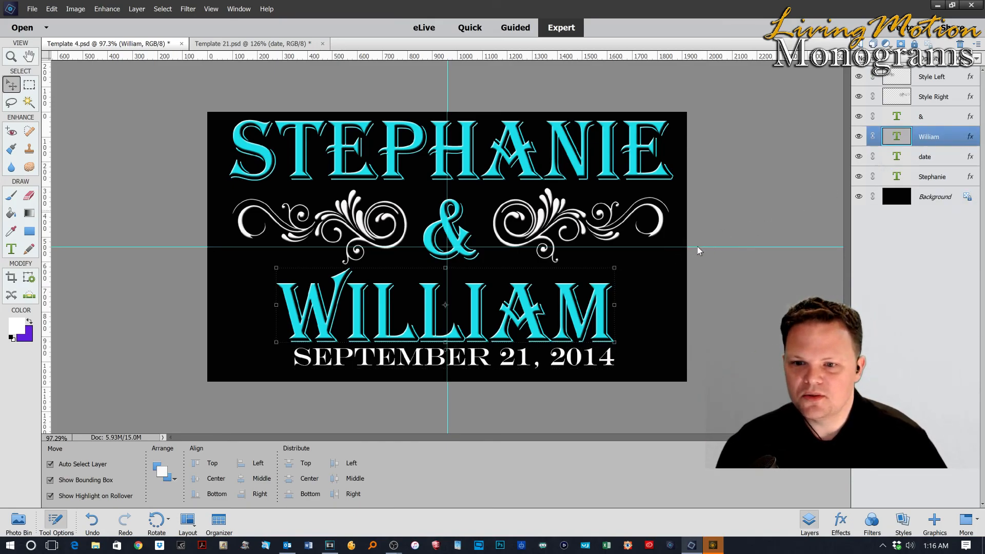
pyautogui.press('Right')
pyautogui.press('Right')
pyautogui.press('Right')
pyautogui.press('Down')
pyautogui.press('Down')
pyautogui.press('Up')
pyautogui.press('Up')
pyautogui.press('Up')
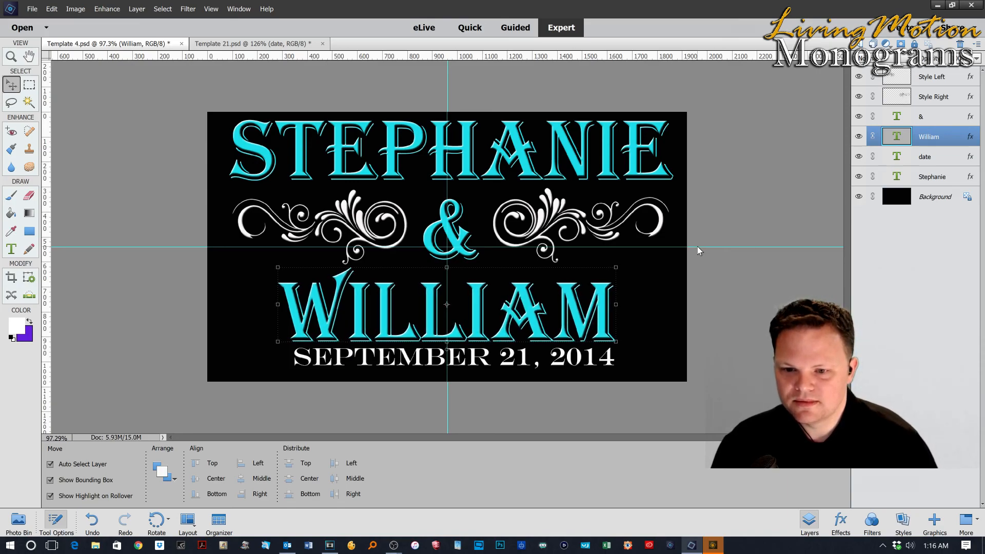
pyautogui.scroll(-1, 831, 218)
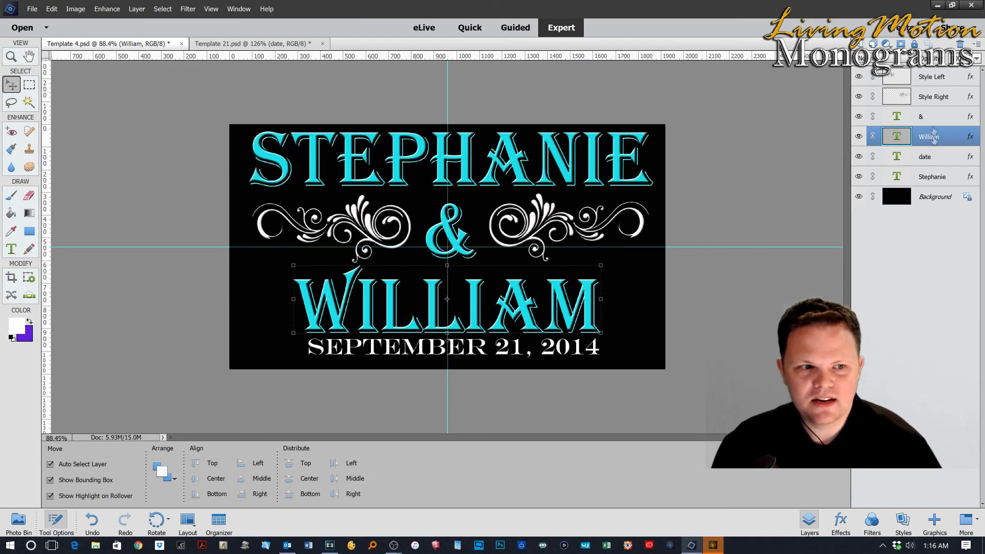
# Nudge the upper name leftward until its center handle sits on the vertical guide.
pyautogui.click(930, 177)
pyautogui.press('Left')
pyautogui.press('Left')
pyautogui.press('Left')
pyautogui.press('Left')
pyautogui.press('Left')
pyautogui.press('Left')
pyautogui.press('Left')
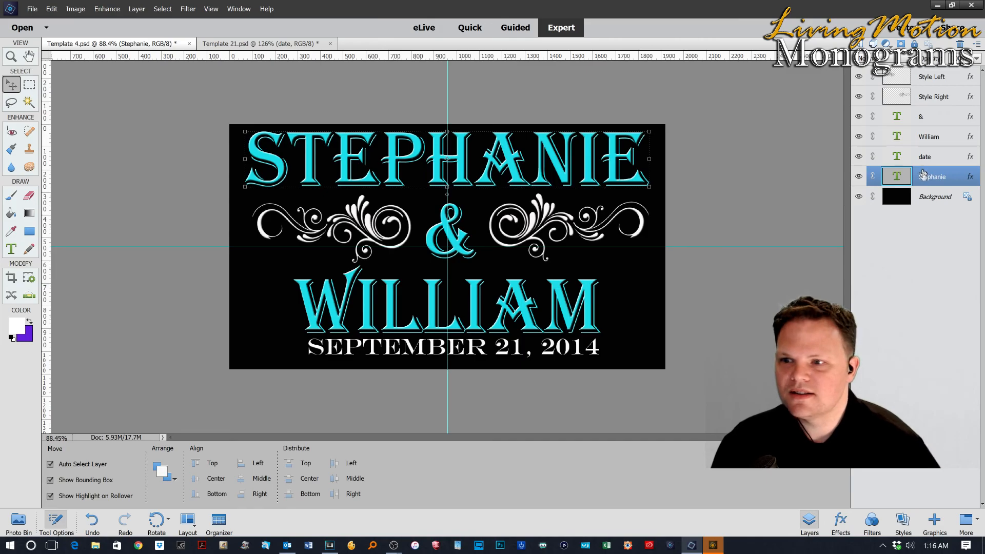
# Nudge the ampersand leftward until it is centered on the vertical guide.
pyautogui.click(921, 121)
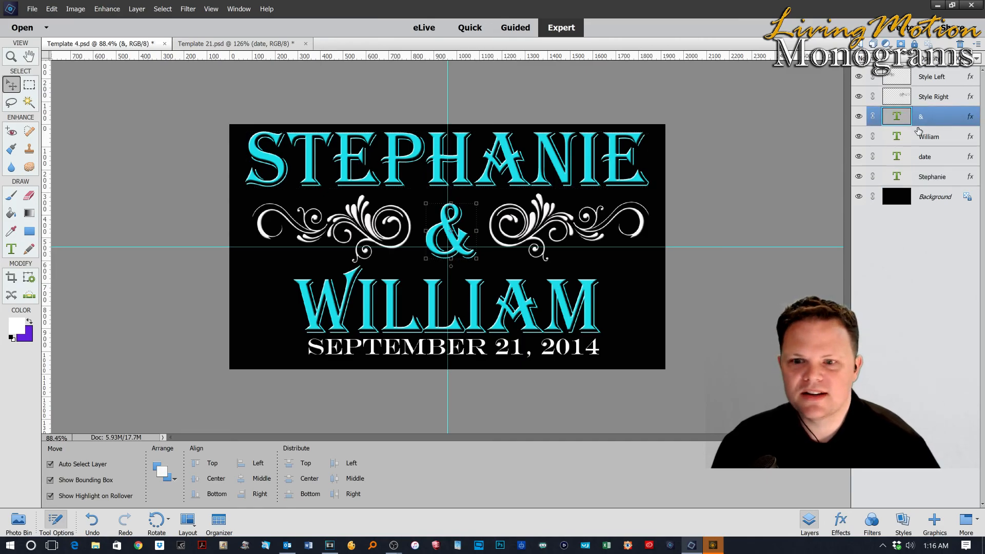
pyautogui.press('Left')
pyautogui.press('Left')
pyautogui.press('Left')
pyautogui.press('Left')
pyautogui.press('Left')
pyautogui.press('Left')
pyautogui.press('Left')
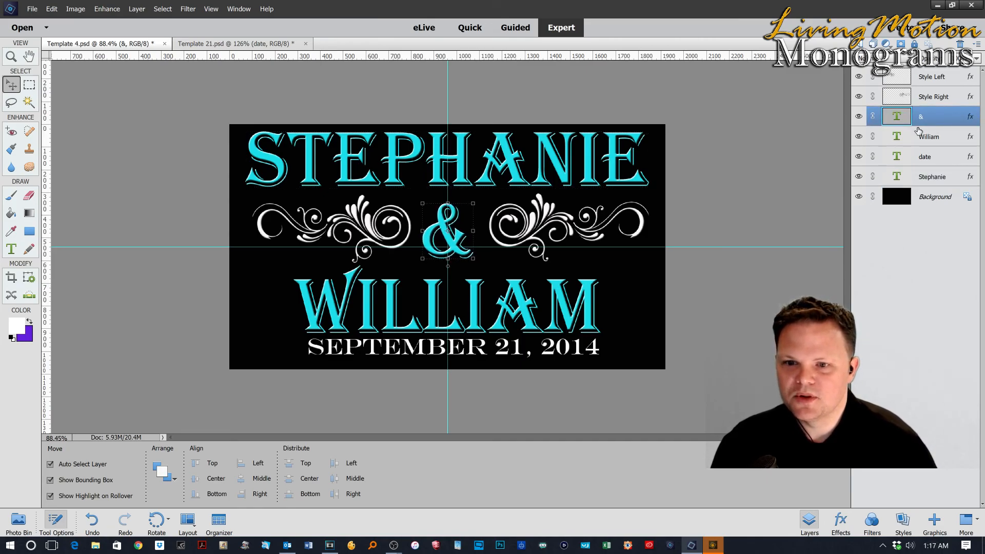
pyautogui.press('Left')
pyautogui.press('Left')
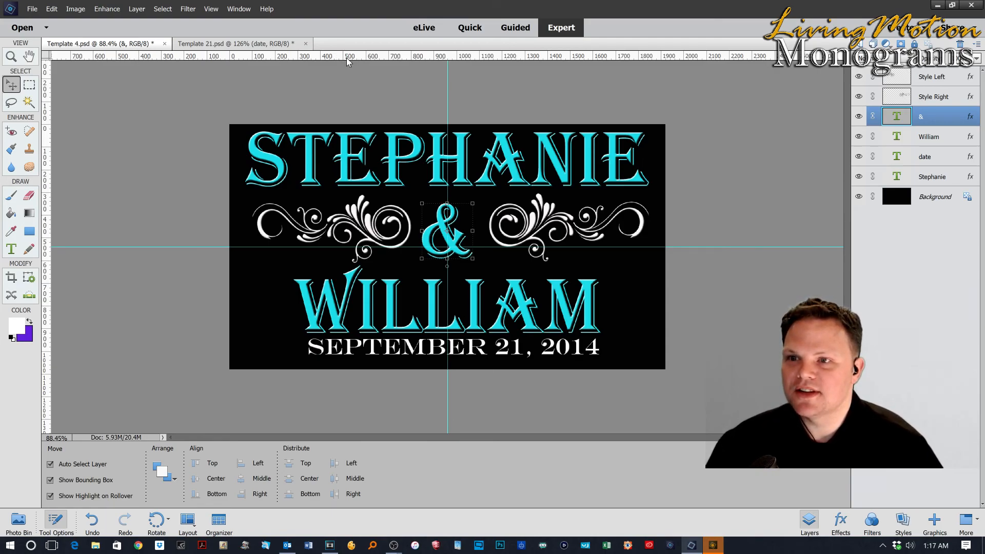
# Add two horizontal guides, one along the base of the upper name and one along the base of the lower name.
pyautogui.moveTo(359, 56); pyautogui.dragTo(355, 186)
pyautogui.moveTo(373, 56); pyautogui.dragTo(371, 332)
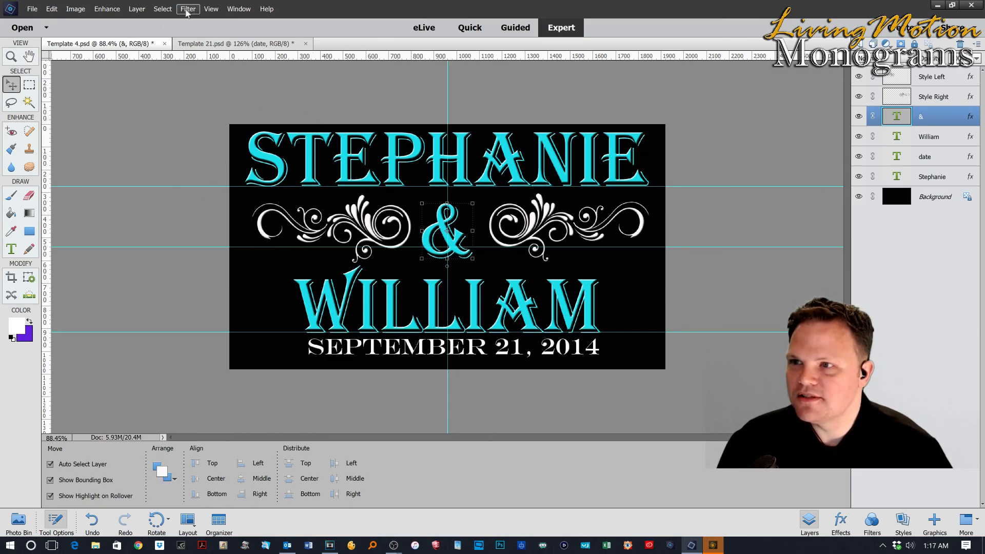
# Hide the Layers display and bring it back.
pyautogui.click(211, 9)
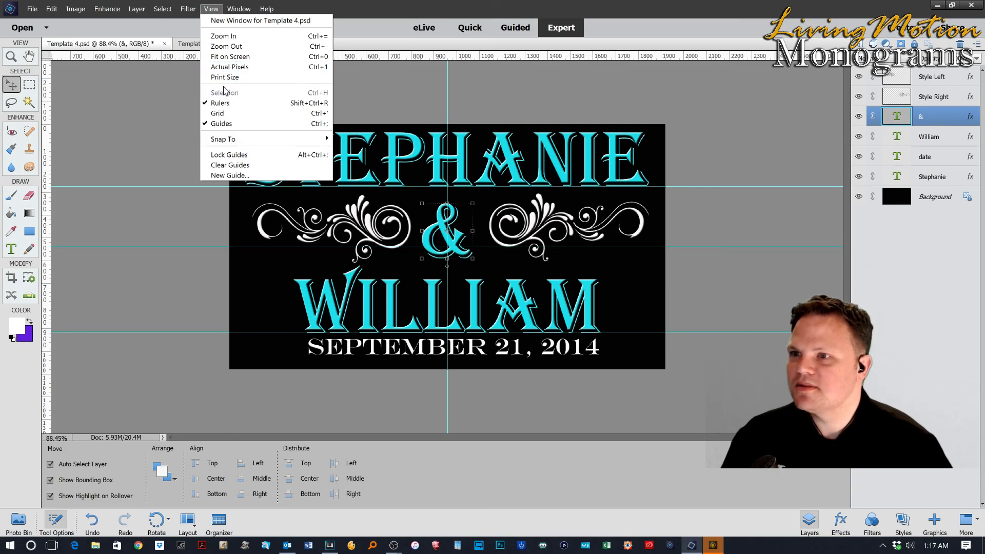
pyautogui.moveTo(239, 10)
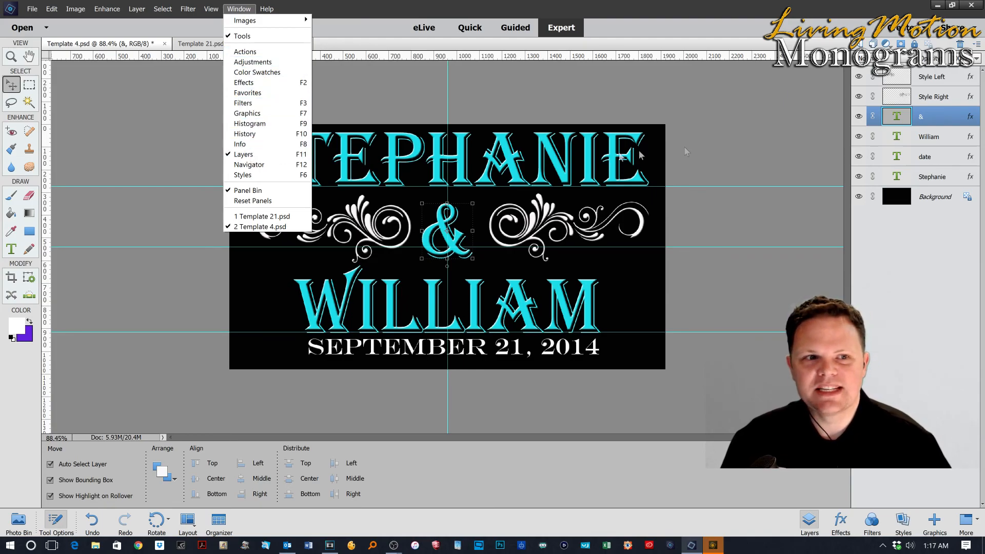
pyautogui.click(235, 154)
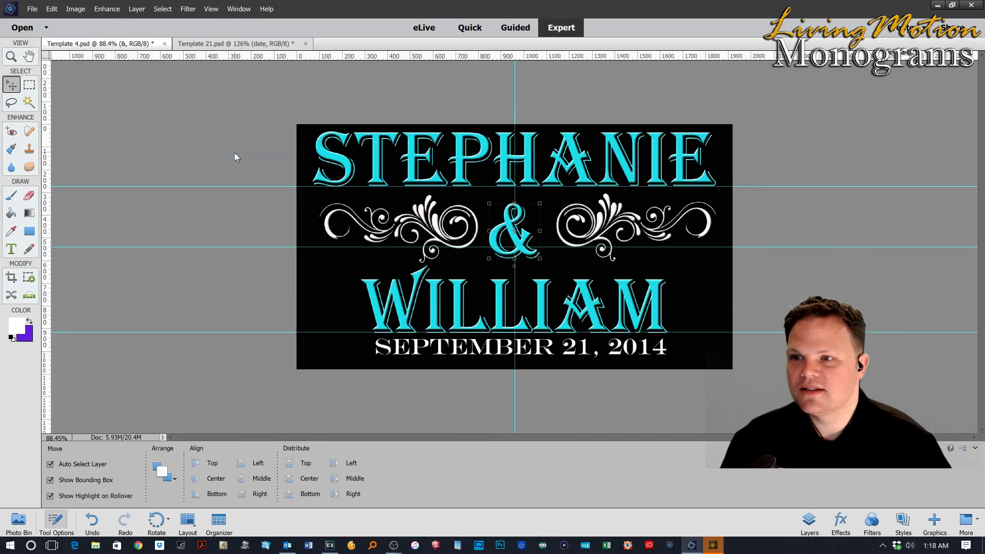
pyautogui.click(210, 9)
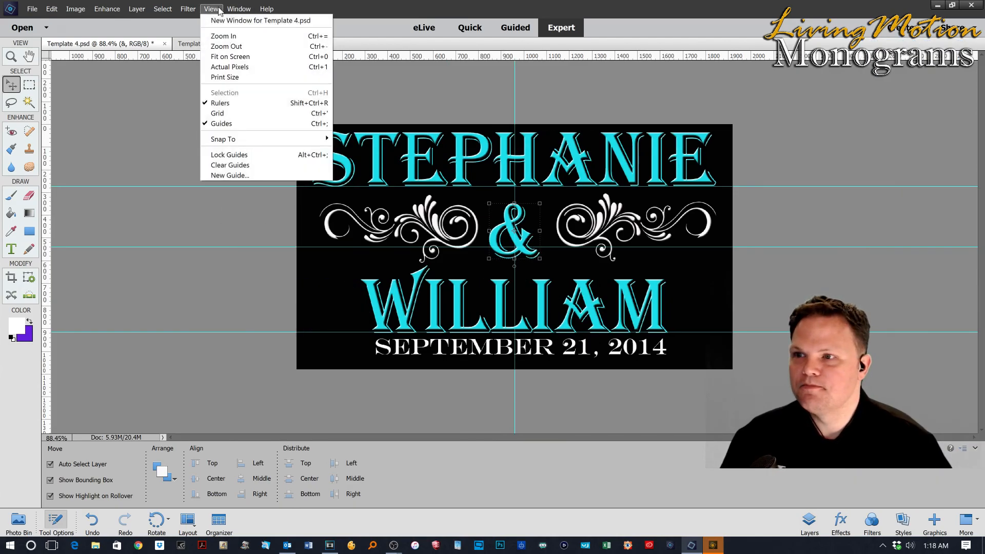
pyautogui.moveTo(239, 9)
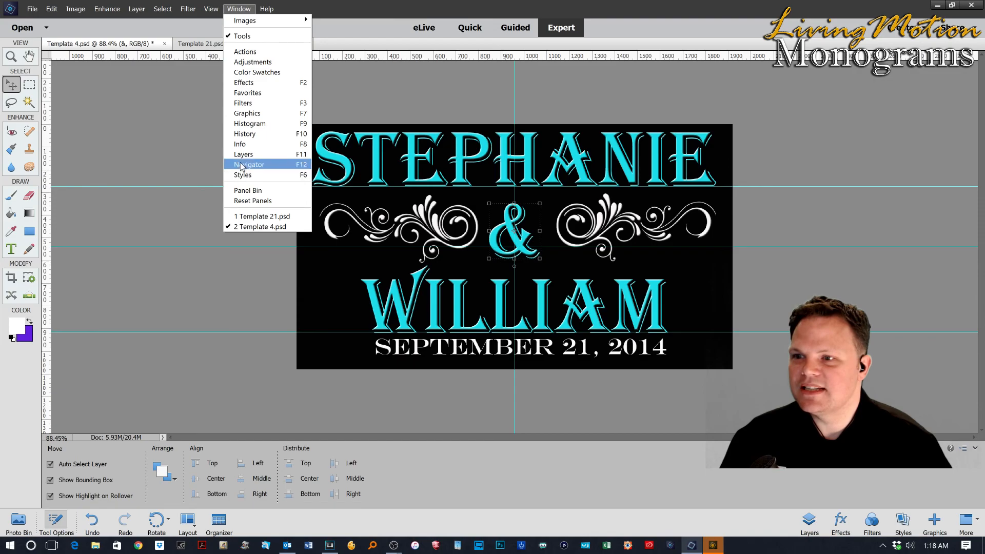
pyautogui.click(243, 156)
# Show the Styles collection in place of the layers list.
pyautogui.click(238, 9)
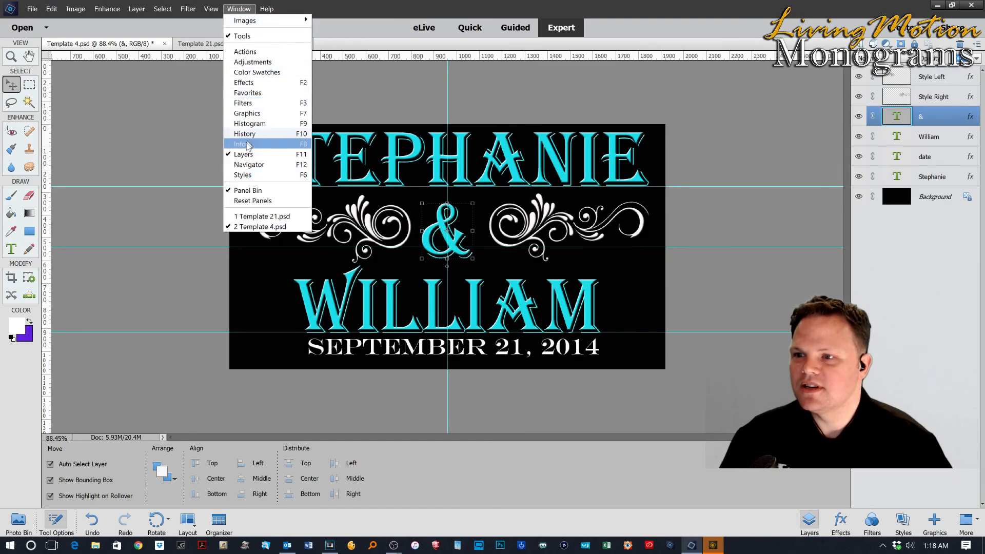
pyautogui.click(244, 175)
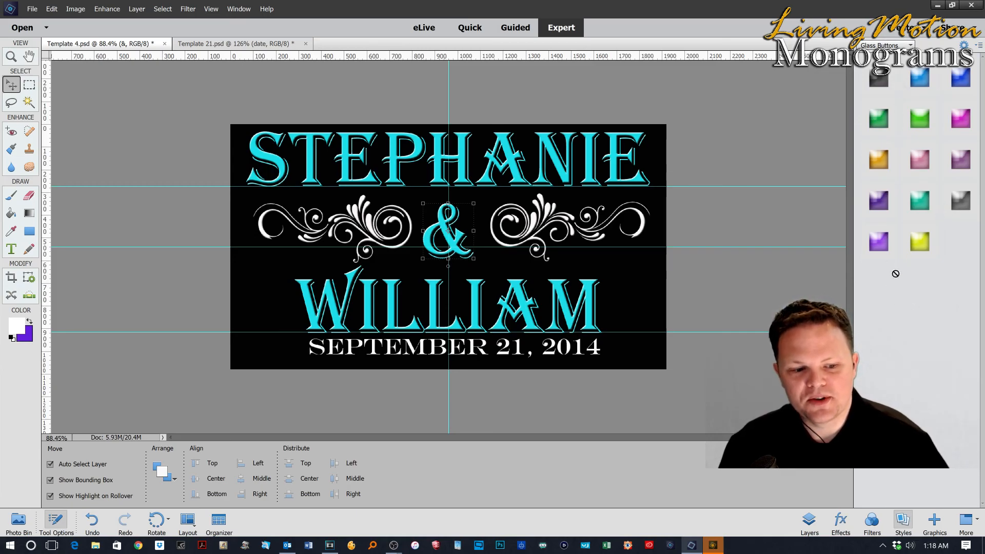
pyautogui.scroll(1, 179, 9)
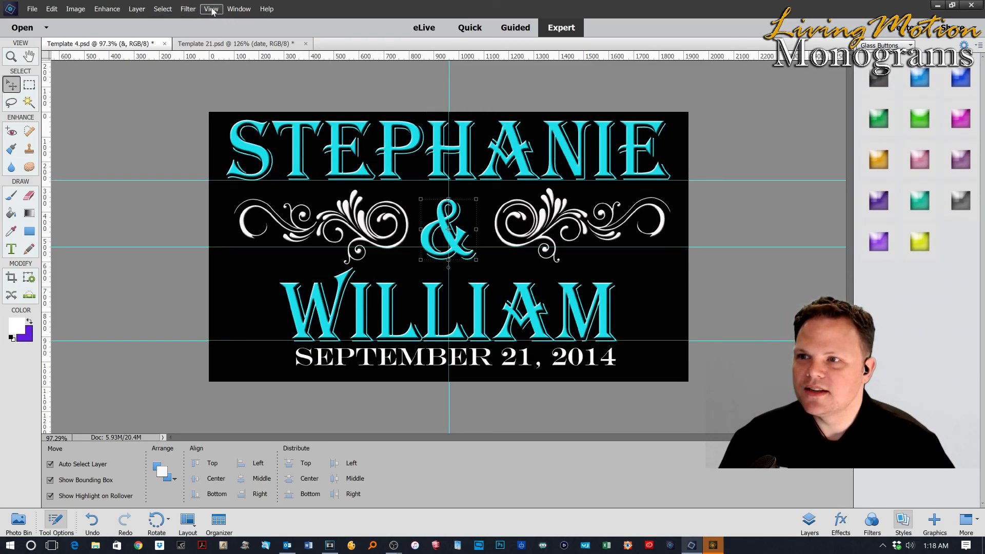
# Bring up the floating edit History, move it slightly and close it.
pyautogui.click(212, 10)
pyautogui.moveTo(238, 9)
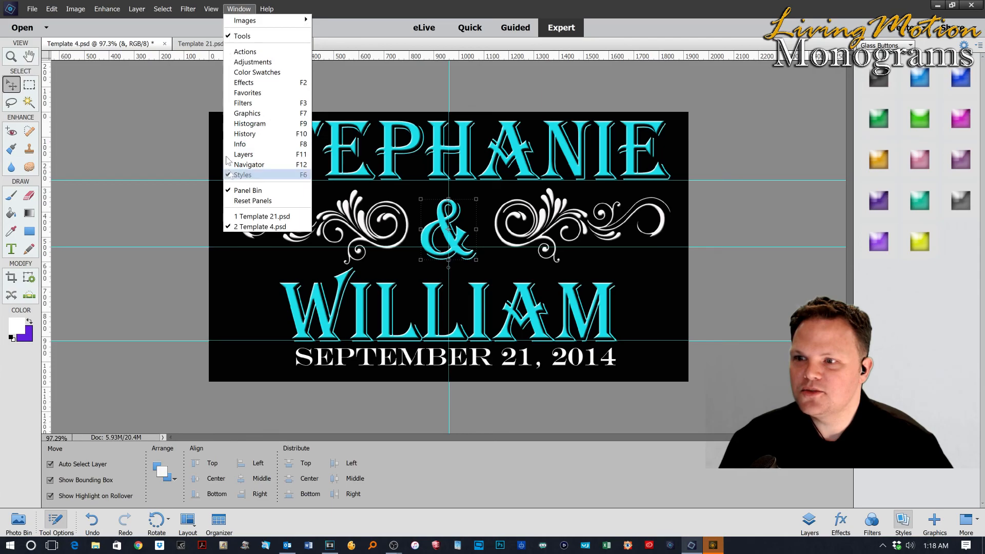
pyautogui.click(262, 134)
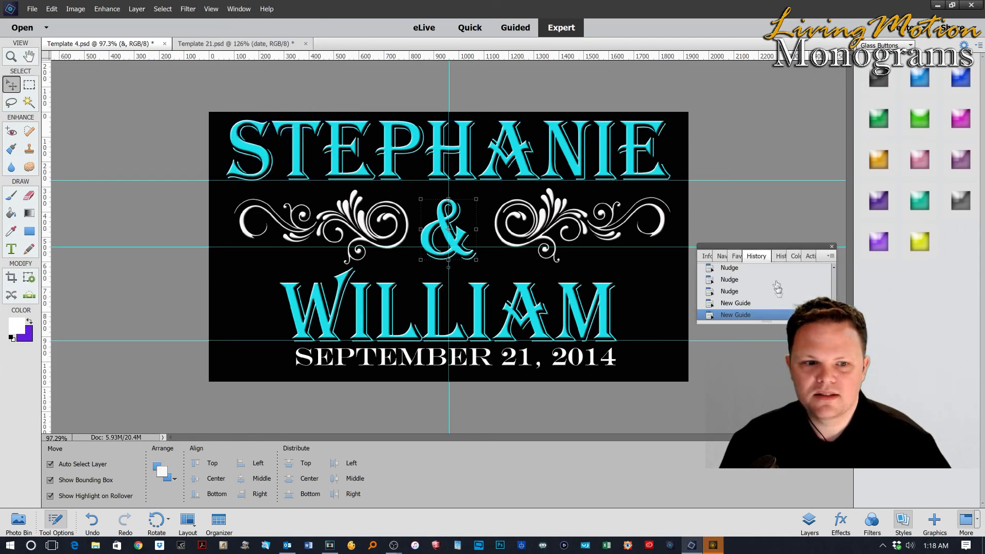
pyautogui.moveTo(781, 248)
pyautogui.mouseDown()
pyautogui.moveTo(923, 287)
pyautogui.moveTo(794, 237)
pyautogui.mouseUp()
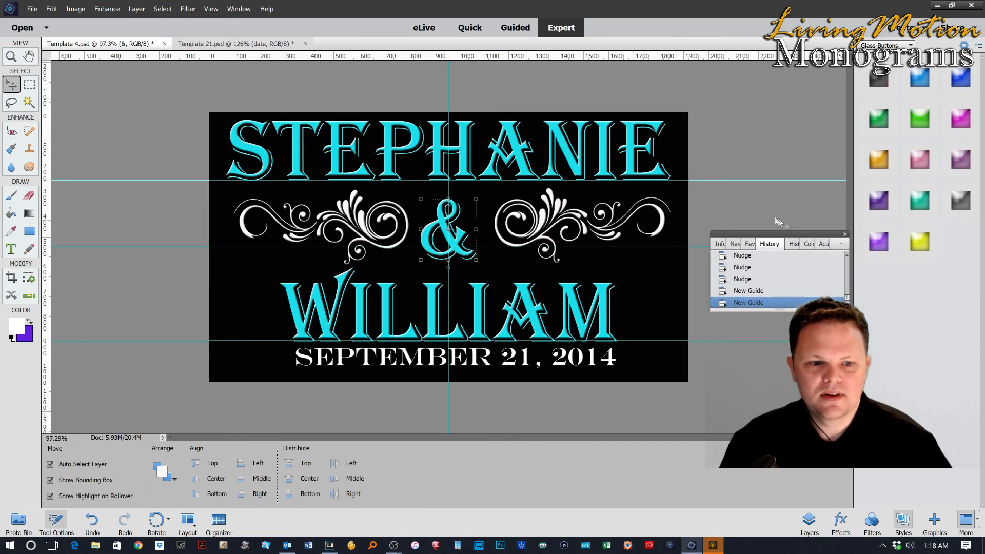
pyautogui.click(845, 235)
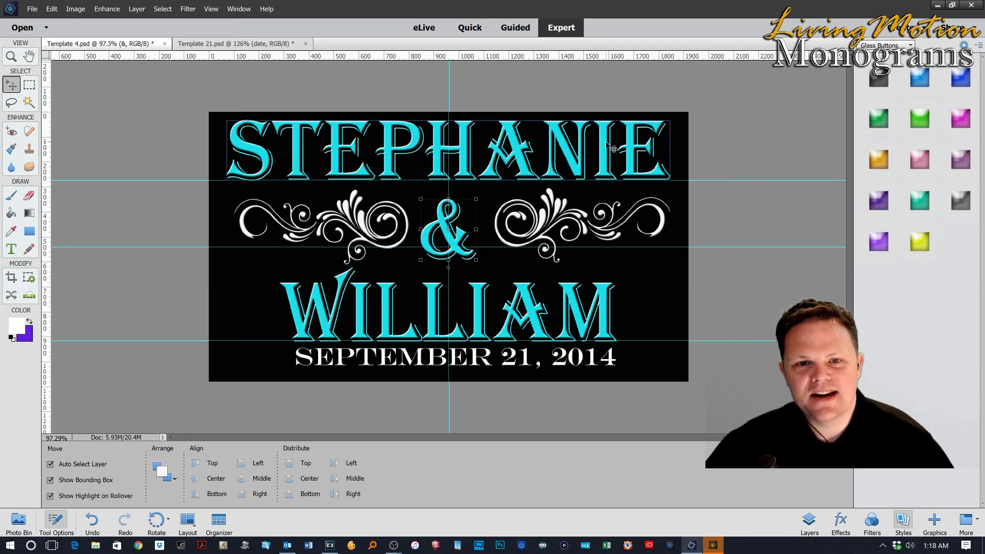
# Bring back the layers list and select the text layer of the upper name.
pyautogui.scroll(1, 482, 169)
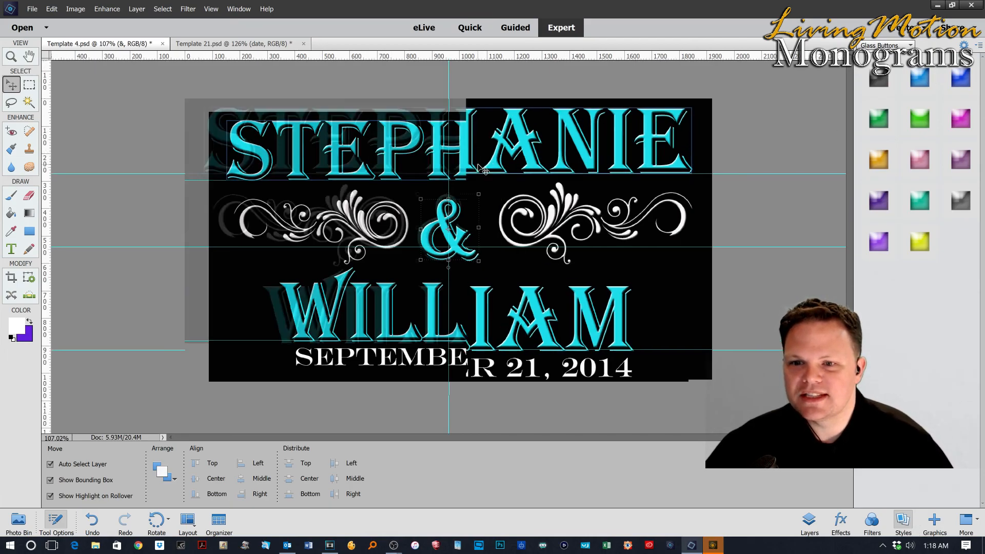
pyautogui.scroll(2, 482, 169)
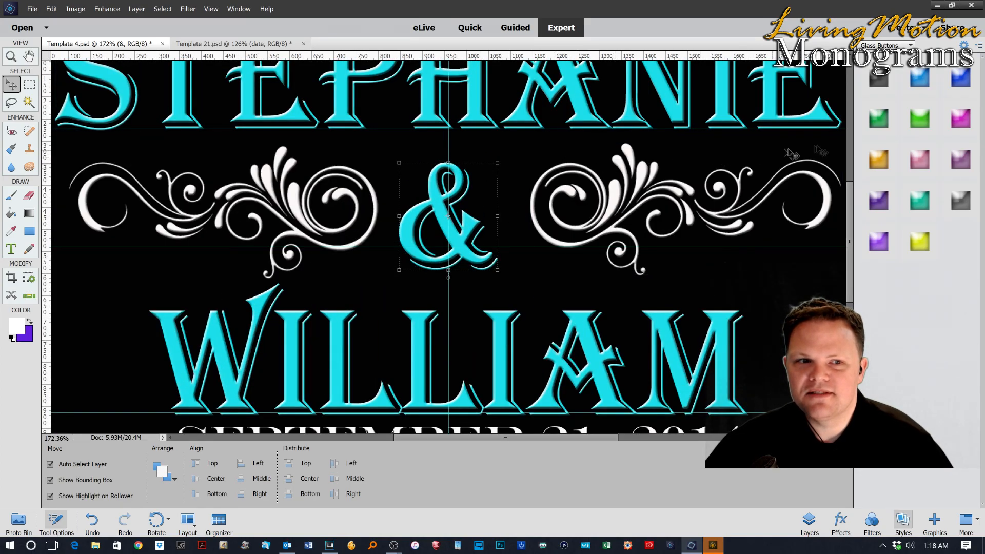
pyautogui.moveTo(848, 189); pyautogui.dragTo(856, 160)
pyautogui.scroll(3, 780, 212)
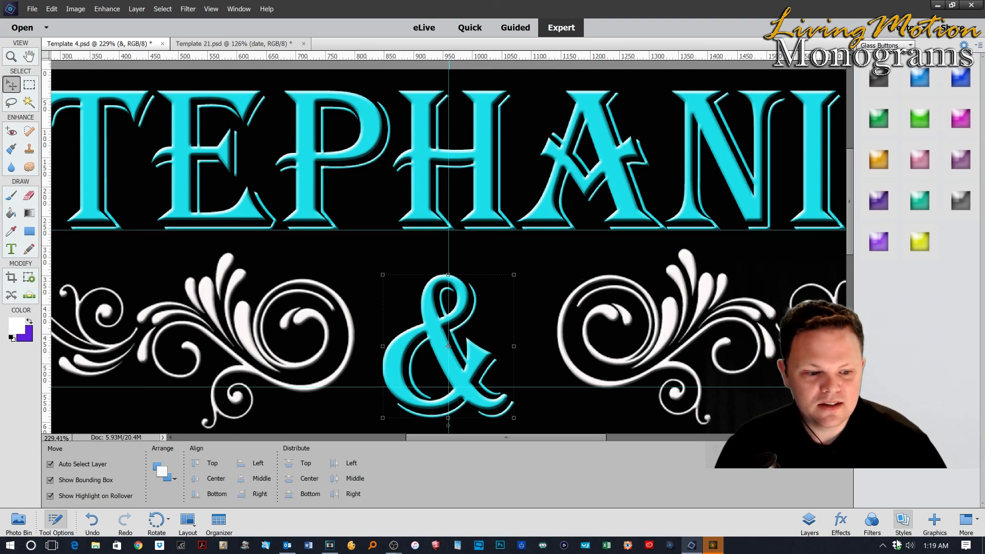
pyautogui.click(809, 531)
pyautogui.click(810, 524)
pyautogui.click(811, 524)
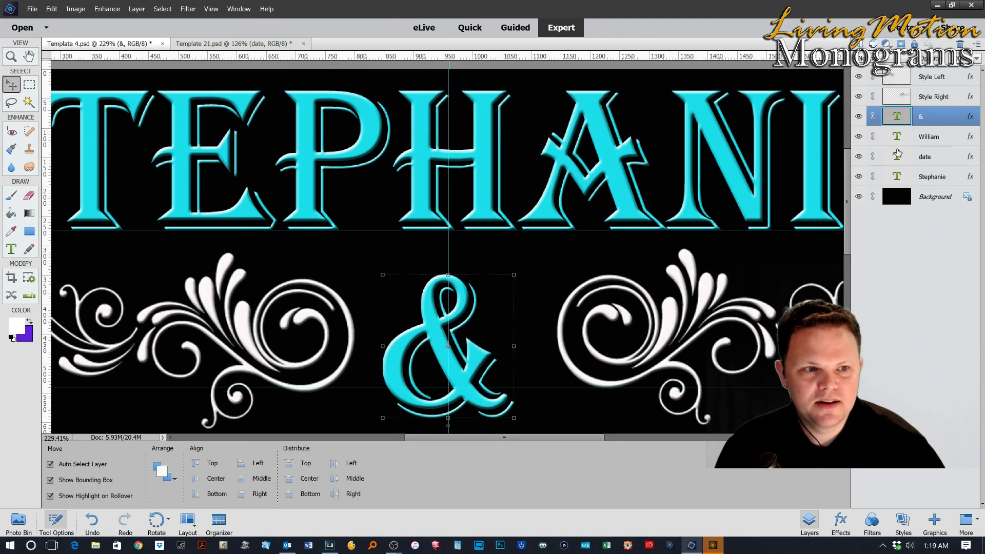
pyautogui.click(898, 140)
pyautogui.click(900, 174)
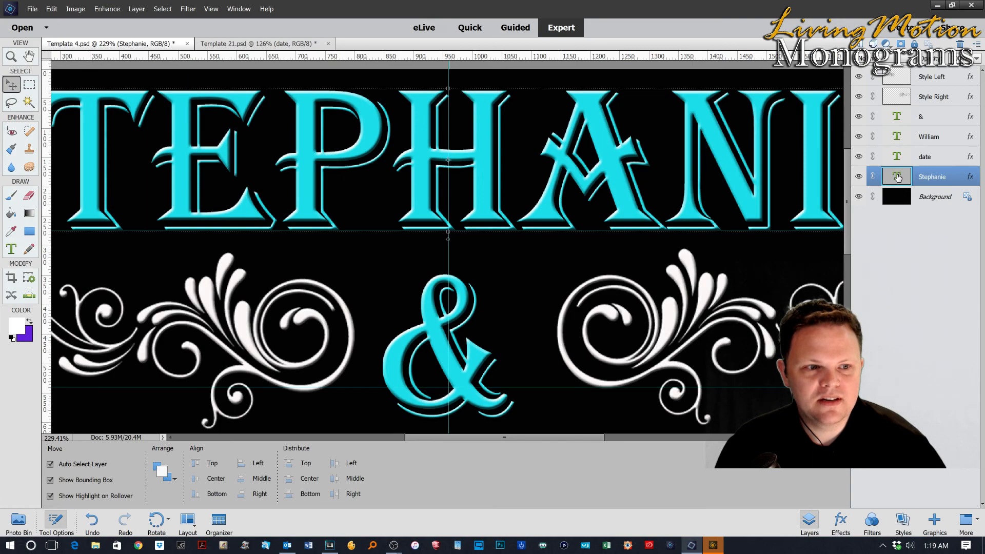
pyautogui.doubleClick(897, 176)
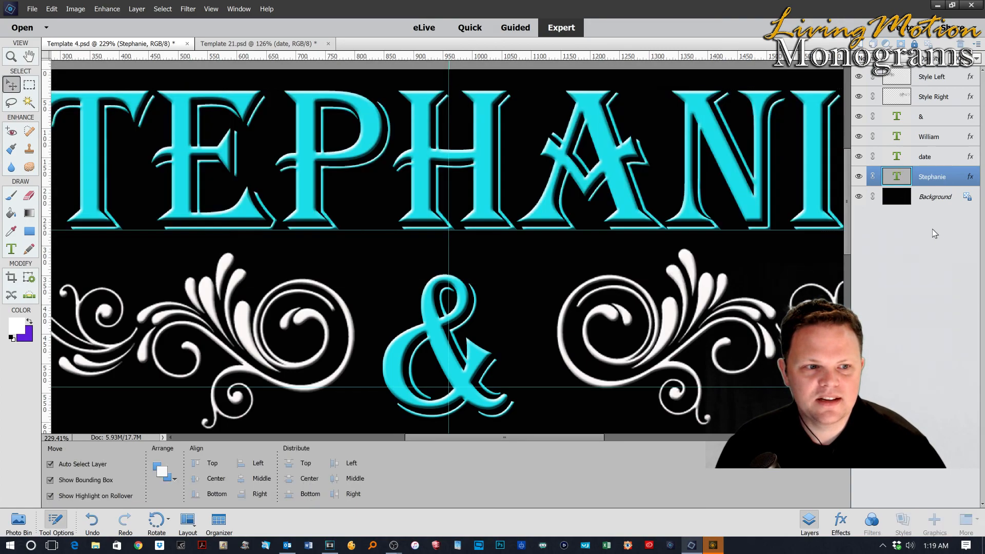
pyautogui.click(920, 180)
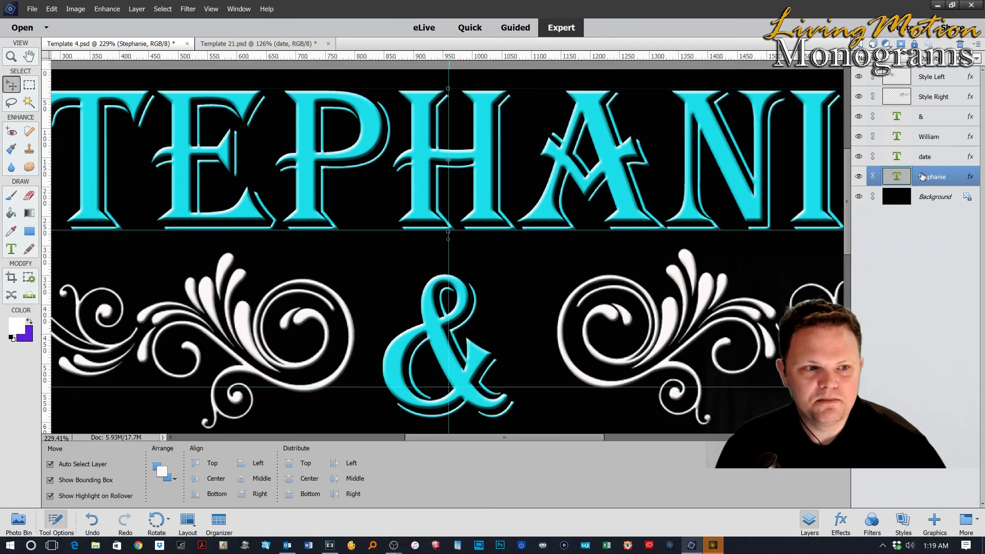
# Show the Effects collection, narrow it to the Faded Photo category and look through the other categories.
pyautogui.click(840, 524)
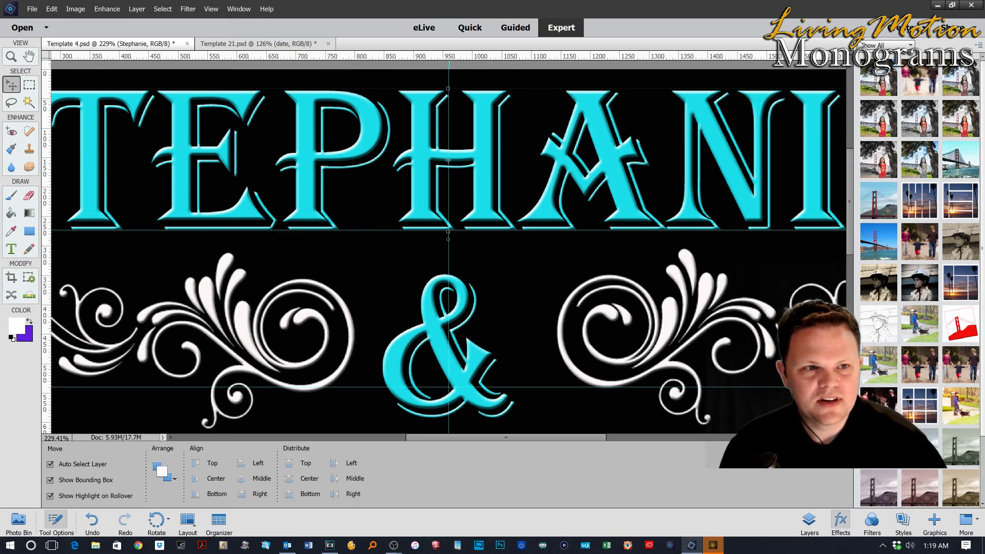
pyautogui.click(874, 46)
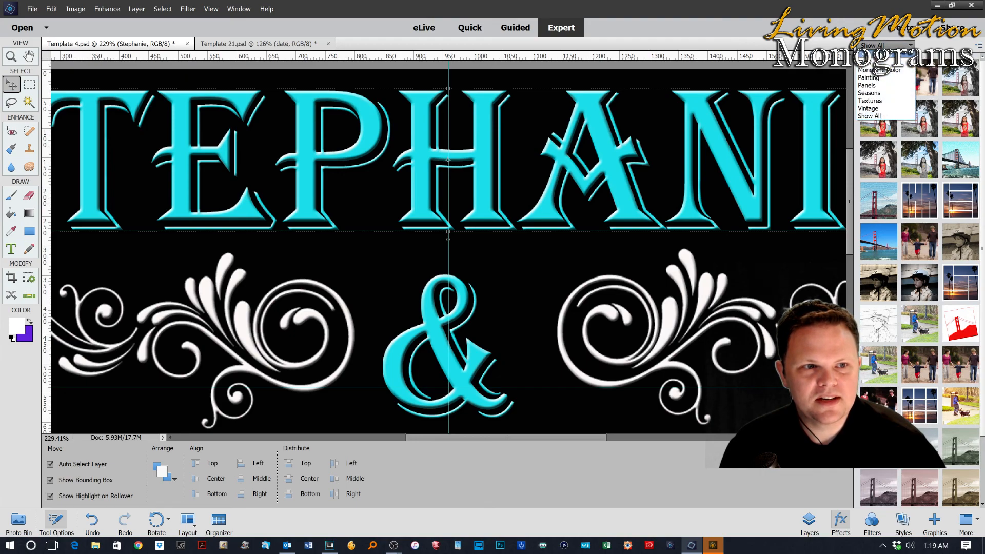
pyautogui.click(880, 54)
pyautogui.click(880, 46)
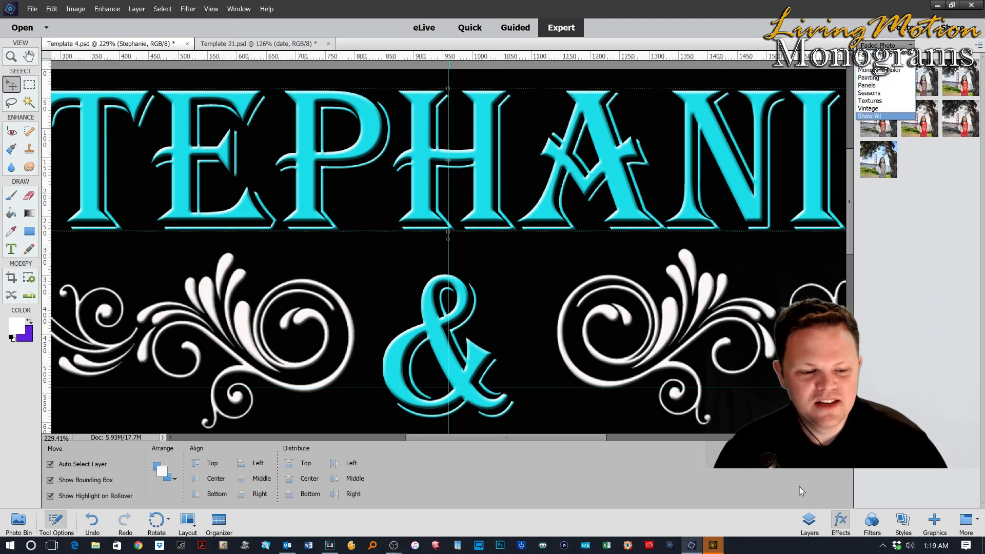
# Show the Filters collection and try to apply the Film Grain filter to the upper name.
pyautogui.click(870, 523)
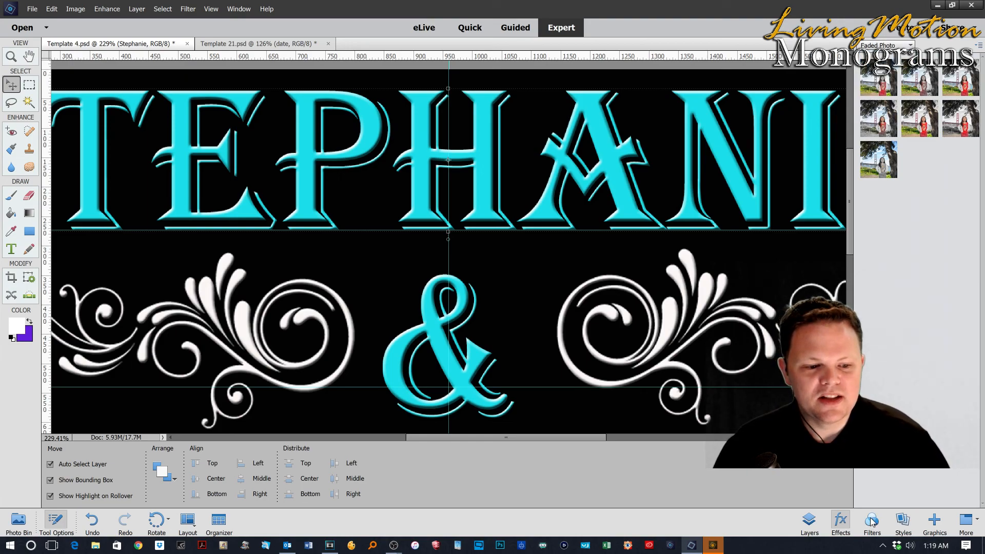
pyautogui.click(870, 521)
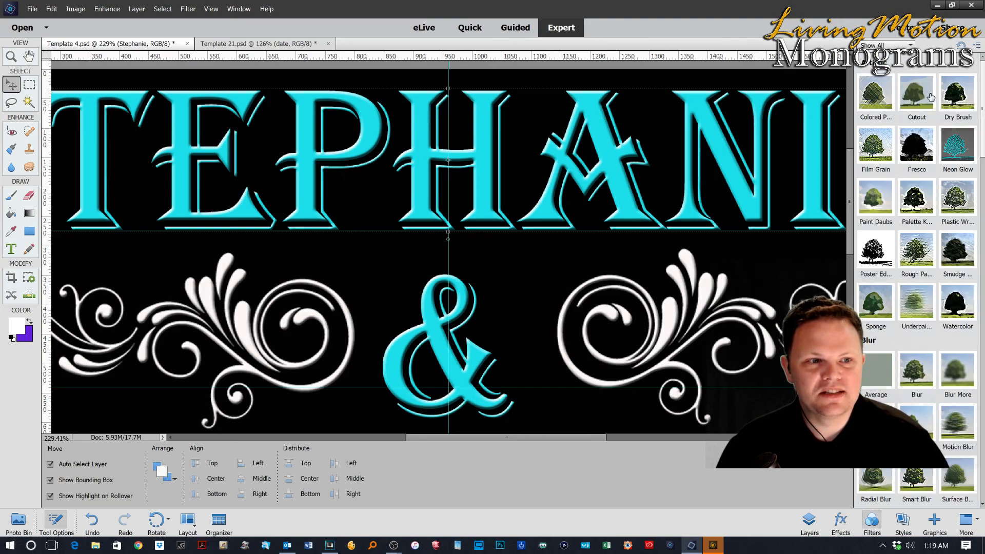
pyautogui.click(883, 149)
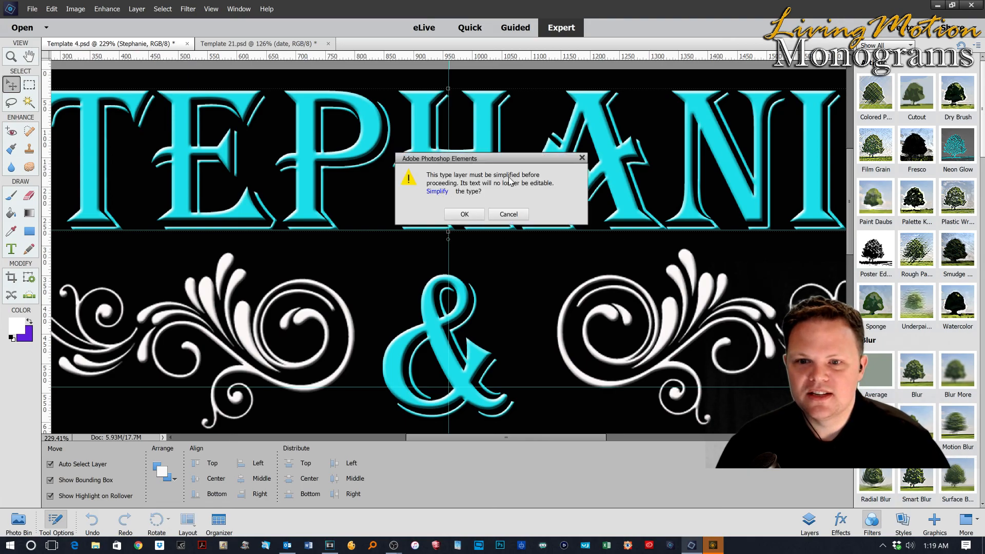
pyautogui.click(464, 214)
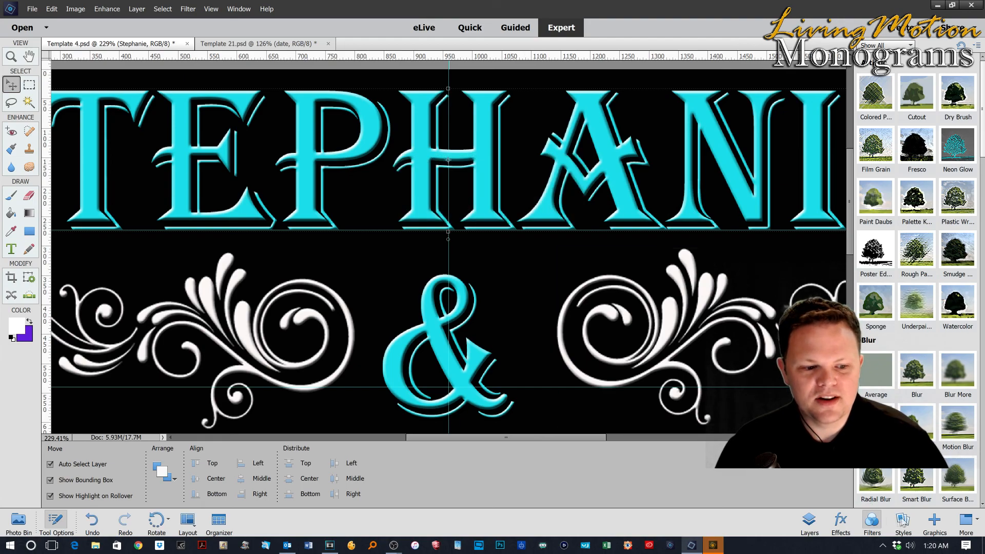
# Show the Outer Glows category of Styles and apply the Fire style to the upper name.
pyautogui.click(902, 519)
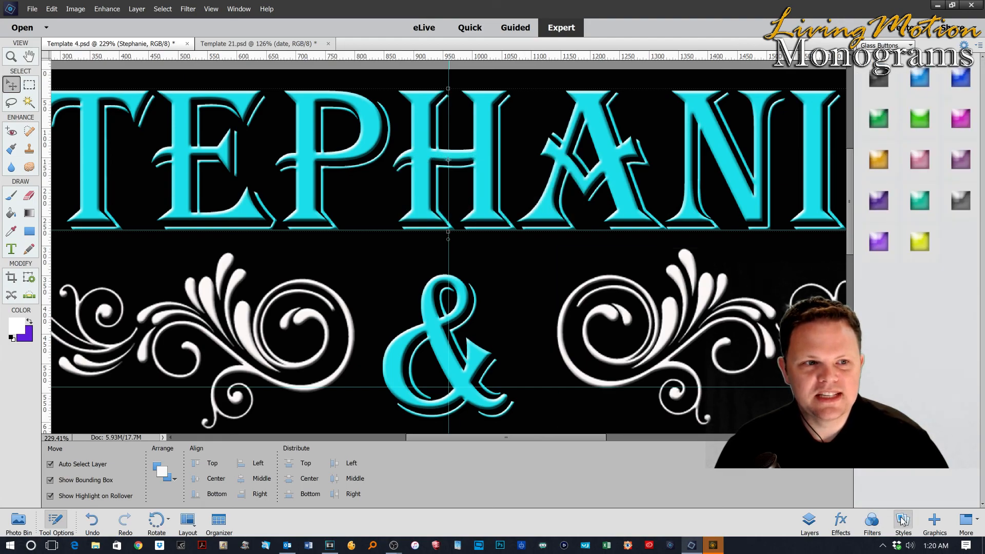
pyautogui.click(884, 46)
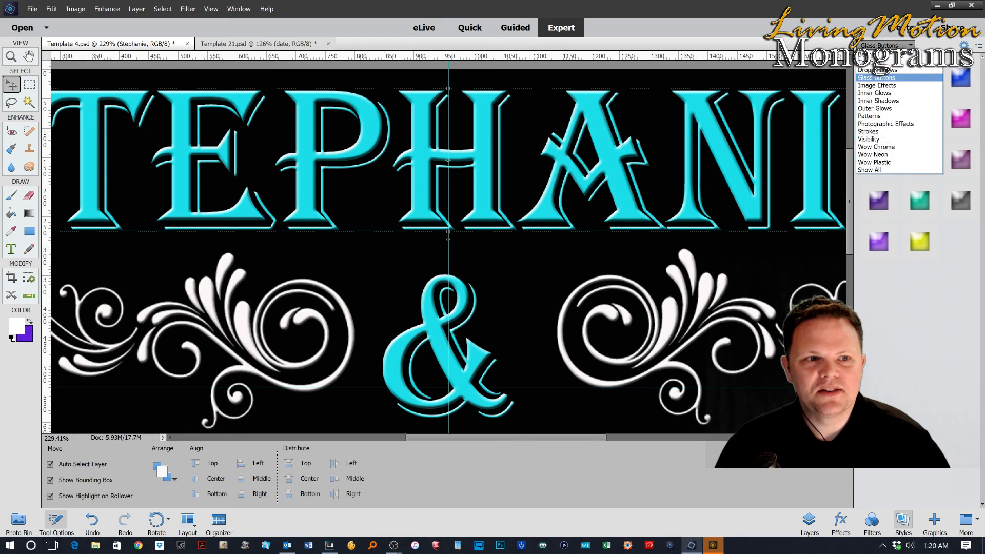
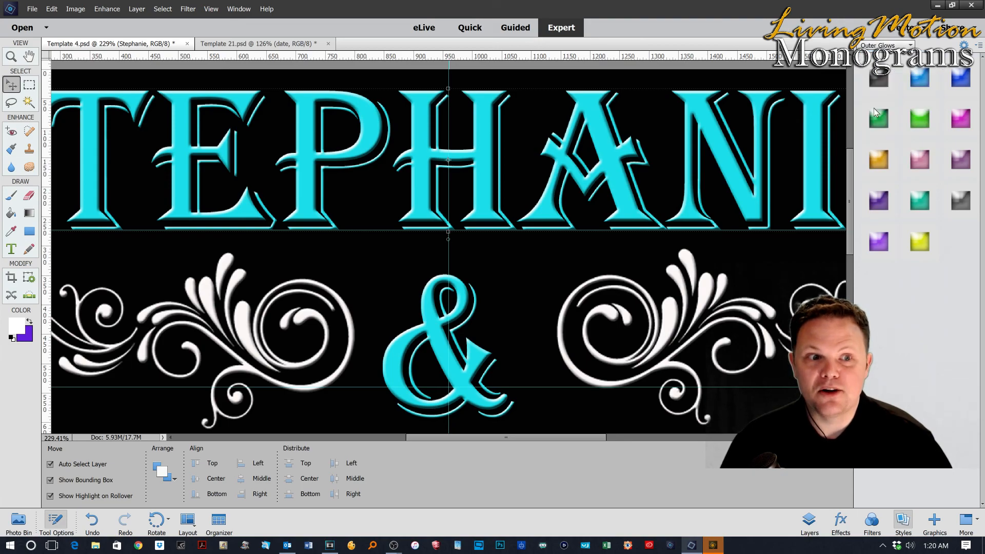
pyautogui.click(875, 108)
pyautogui.click(876, 115)
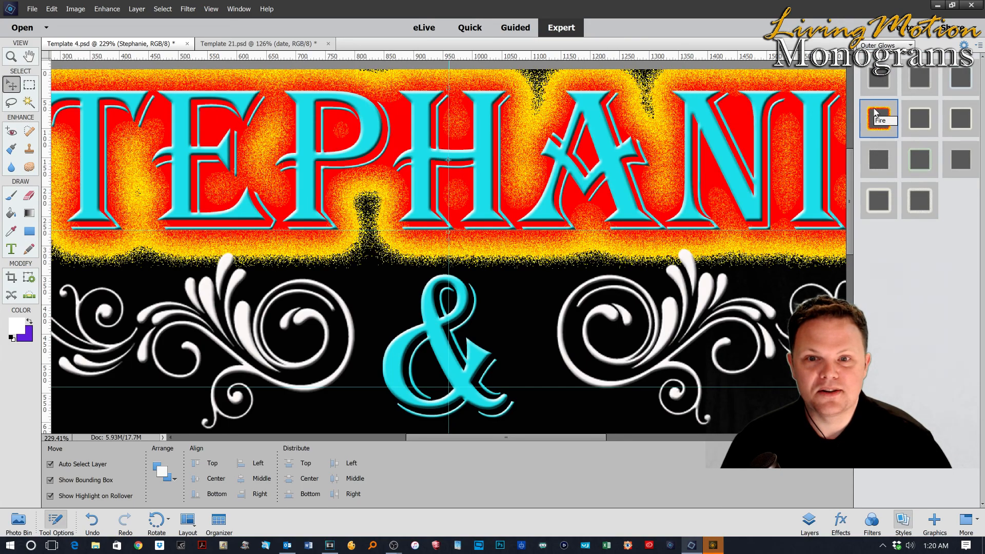
# Try several other outer glow styles on the upper name, ending with the green rippled glow.
pyautogui.click(886, 80)
pyautogui.click(913, 82)
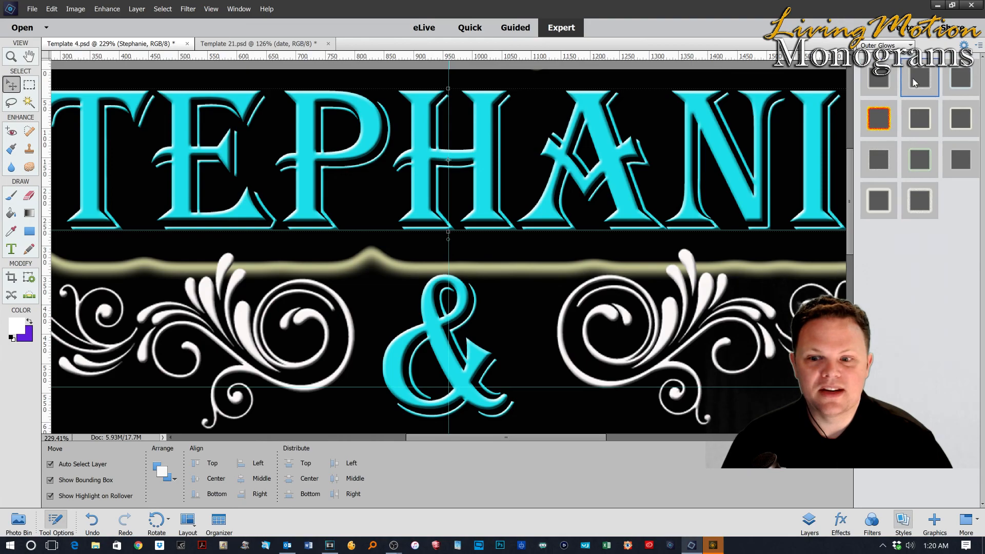
pyautogui.click(960, 89)
pyautogui.click(954, 124)
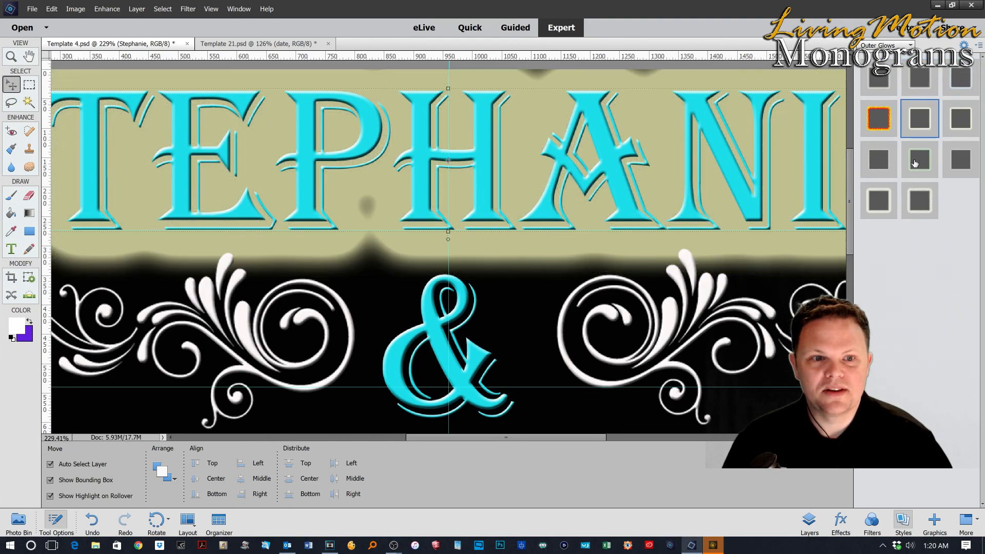
pyautogui.click(916, 163)
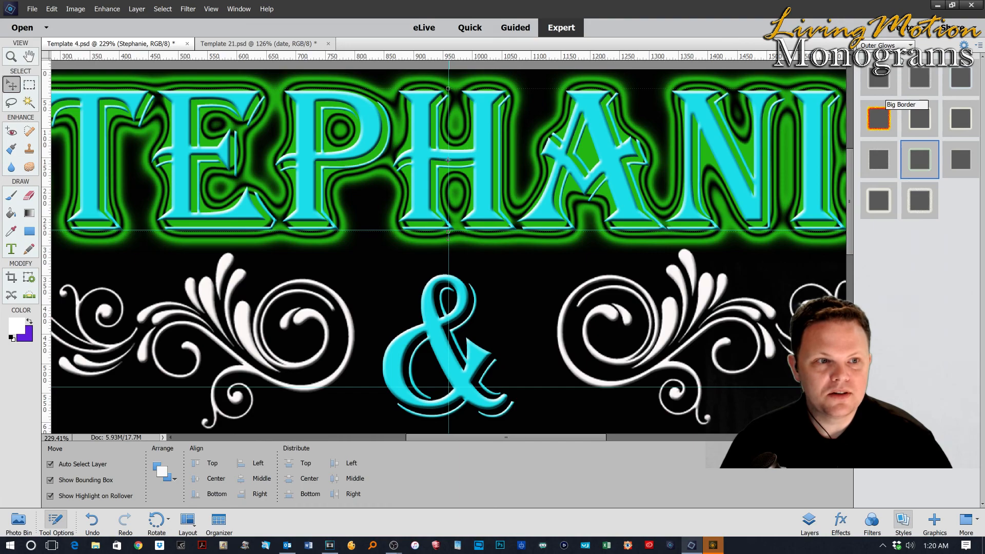
# Look at the style display options, then try the last outer glow, Fire and the first outer glow on the upper name.
pyautogui.click(977, 45)
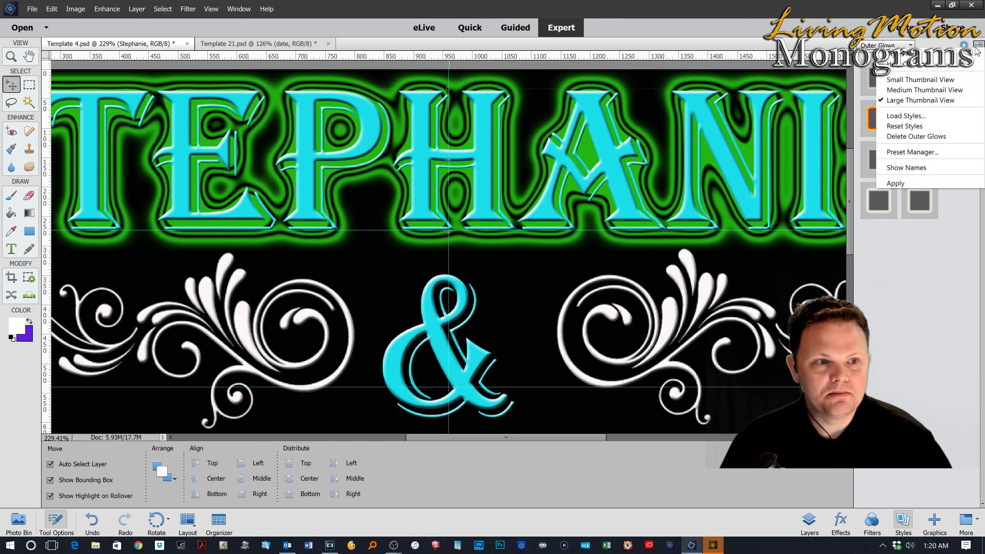
pyautogui.click(871, 130)
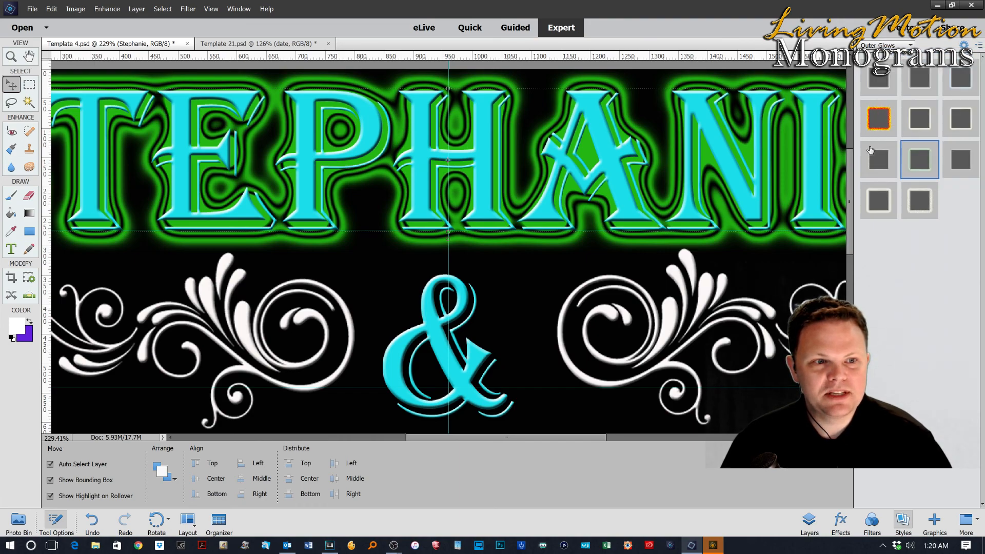
pyautogui.click(921, 200)
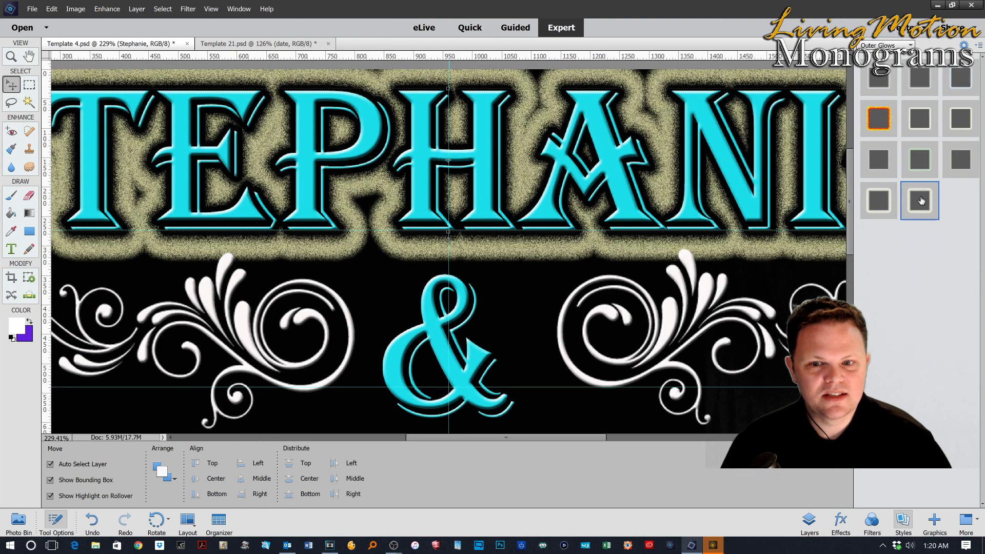
pyautogui.click(879, 119)
pyautogui.click(883, 80)
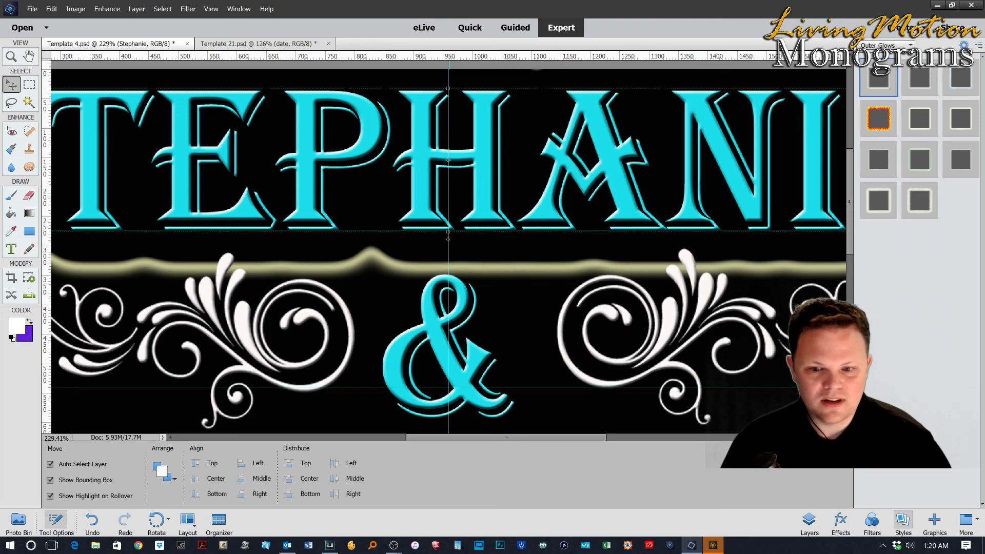
pyautogui.scroll(-3, 503, 279)
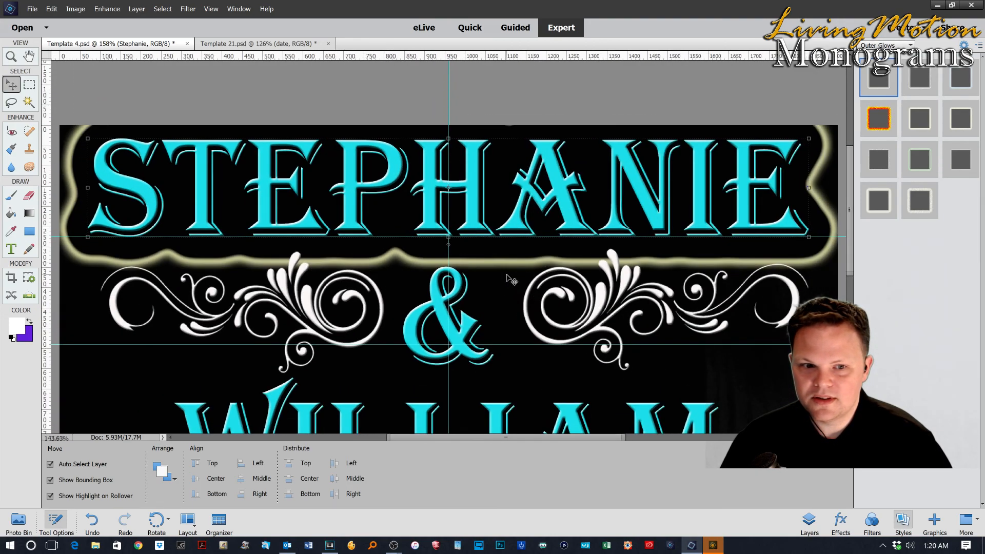
pyautogui.scroll(-1, 508, 278)
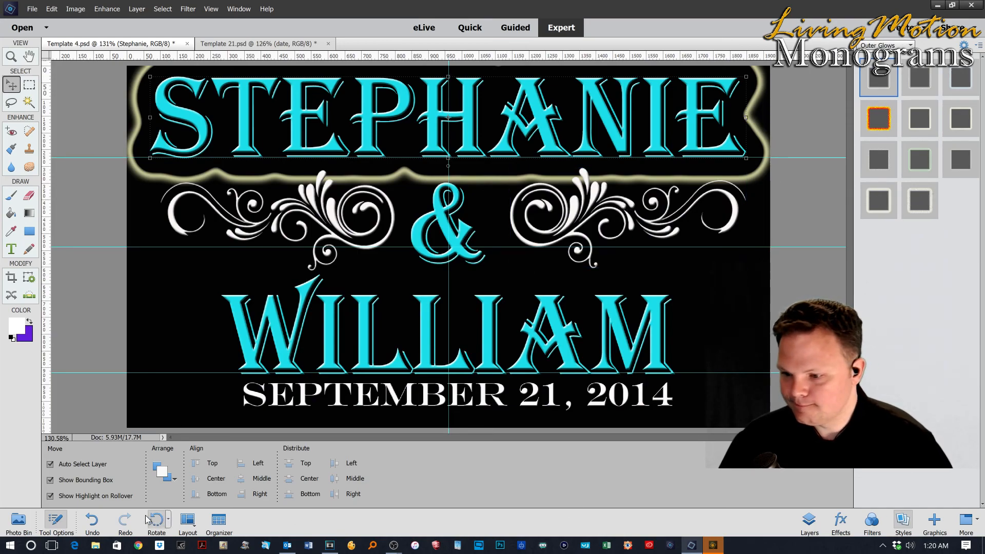
# Undo all outer glow styles and the type layer edit on the upper name, and show the Graphics backgrounds.
pyautogui.click(92, 523)
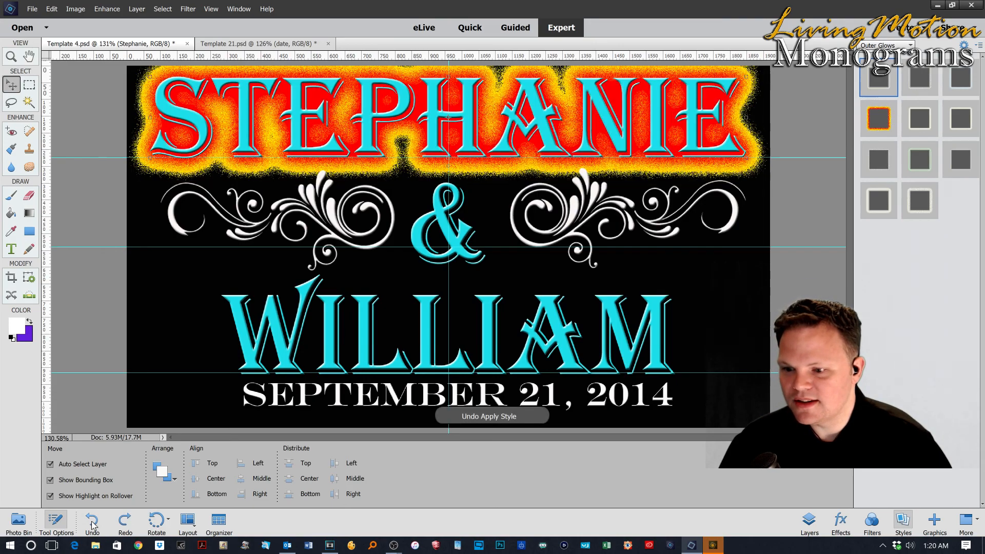
pyautogui.click(92, 523)
pyautogui.click(92, 523)
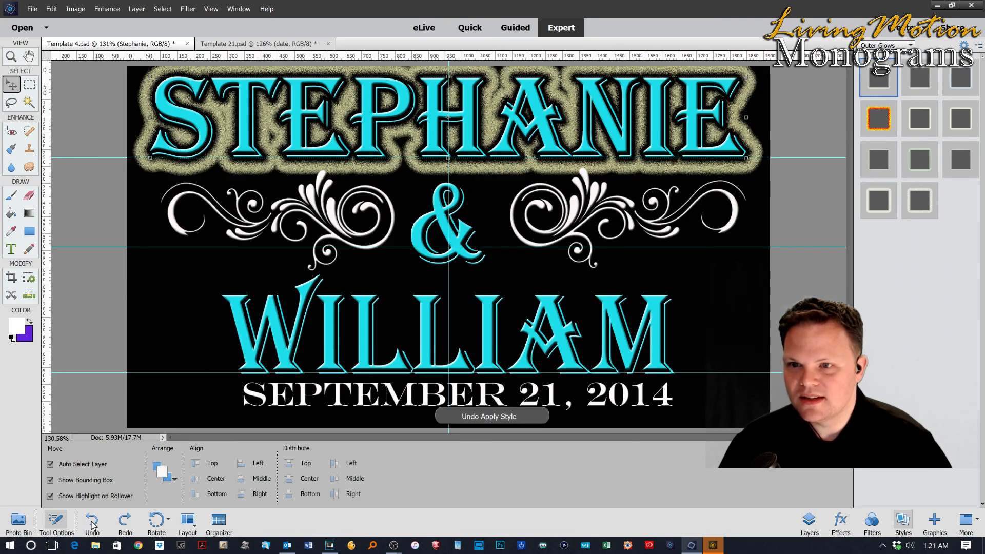
pyautogui.click(92, 523)
pyautogui.click(93, 523)
pyautogui.click(92, 523)
pyautogui.click(93, 523)
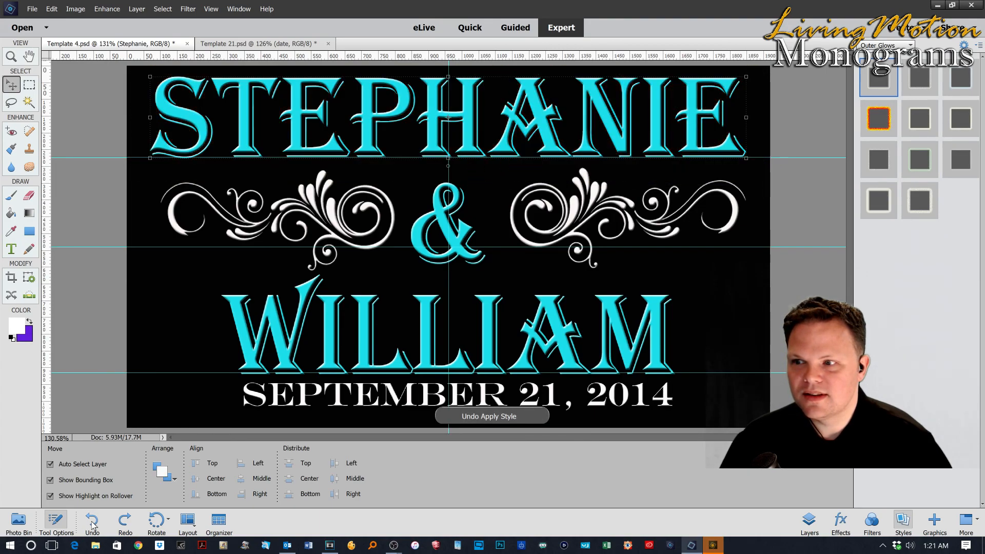
pyautogui.click(932, 523)
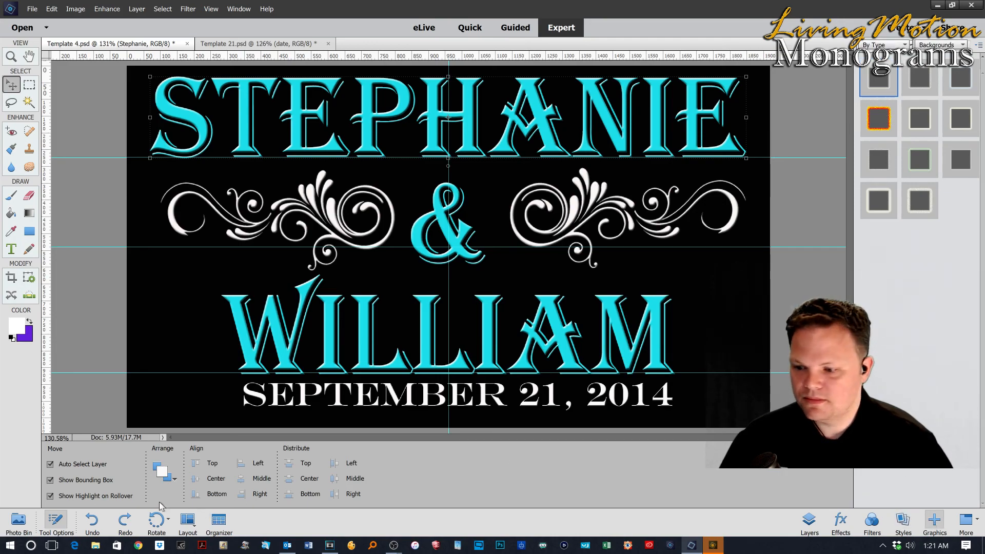
pyautogui.click(93, 523)
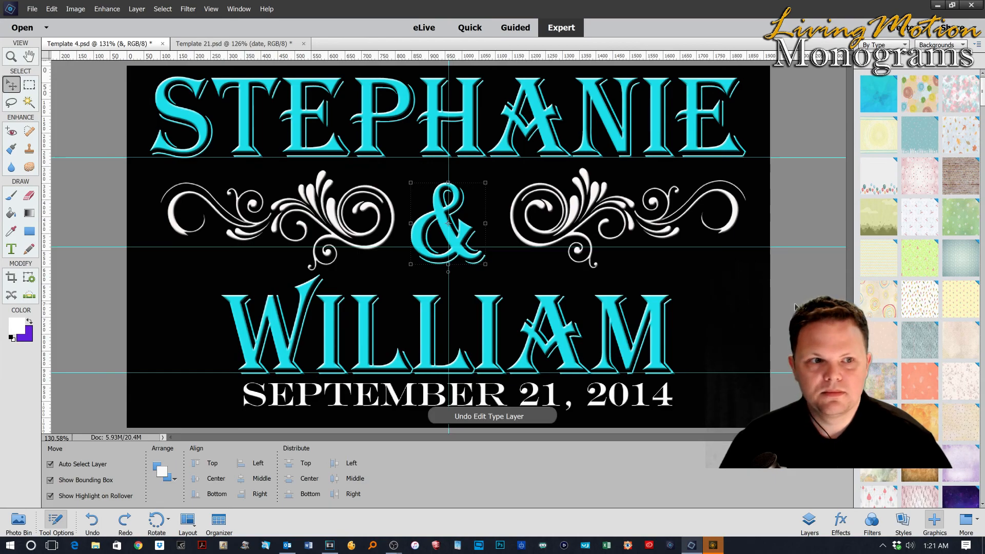
# Return to the Styles collection and show its Bevels category.
pyautogui.click(907, 526)
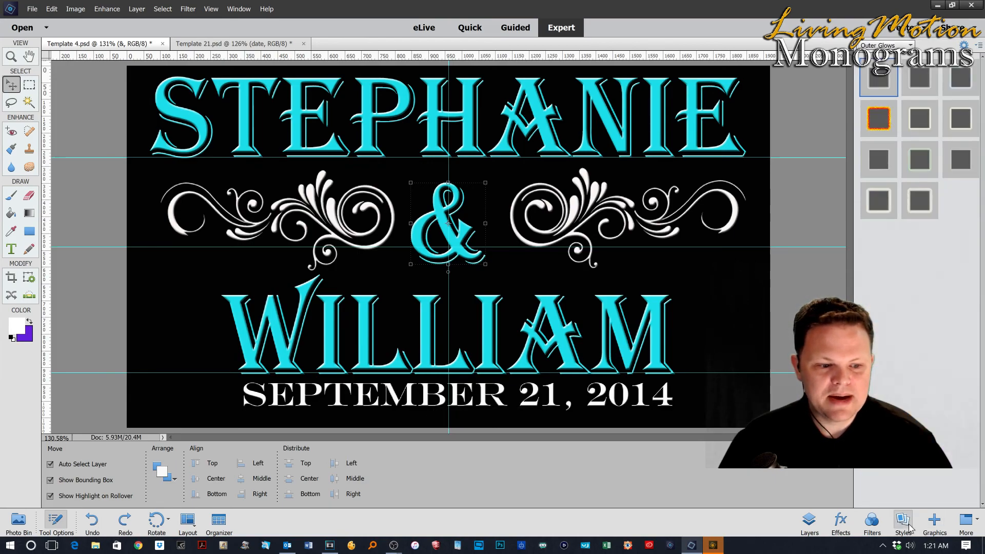
pyautogui.click(883, 46)
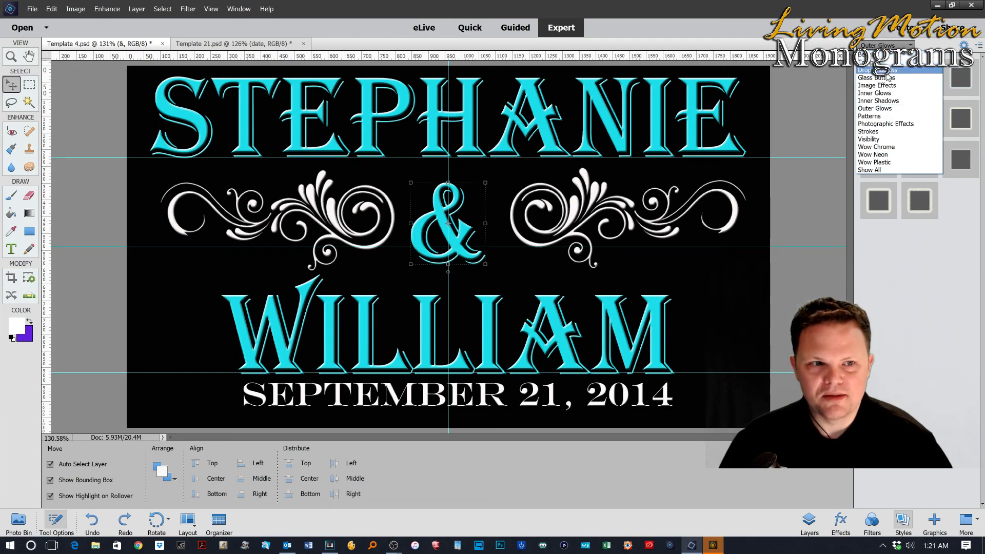
pyautogui.click(872, 54)
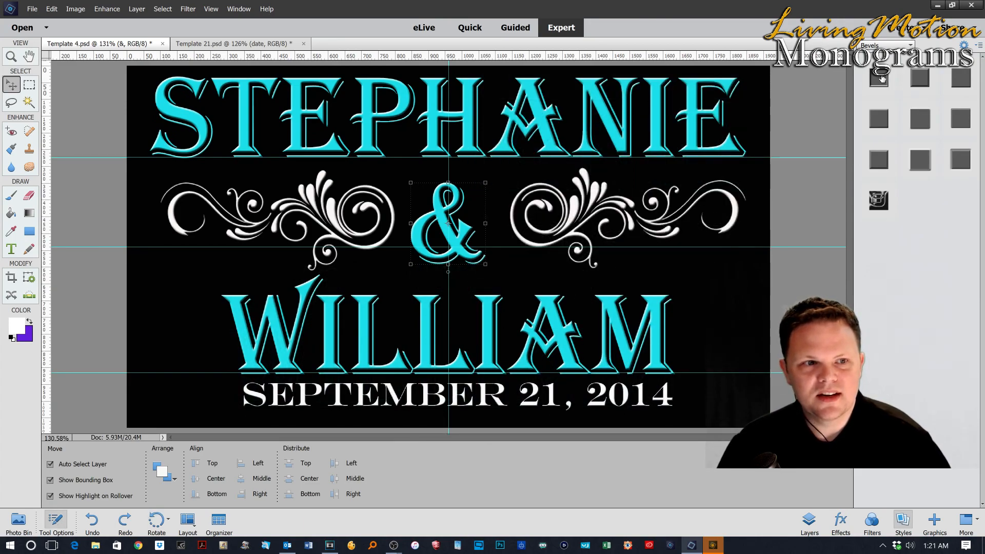
# Try the first bevel style on the ampersand and undo it.
pyautogui.click(882, 78)
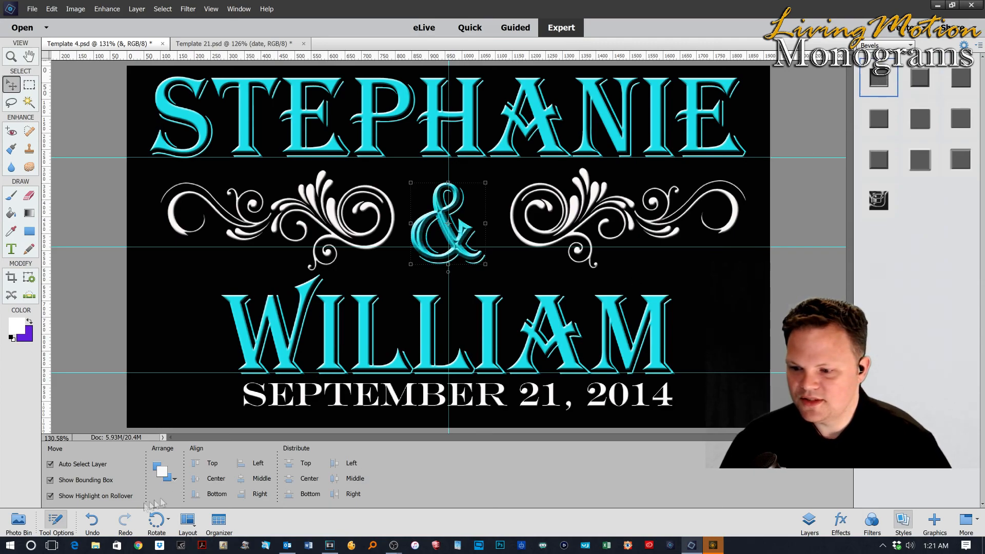
pyautogui.click(96, 523)
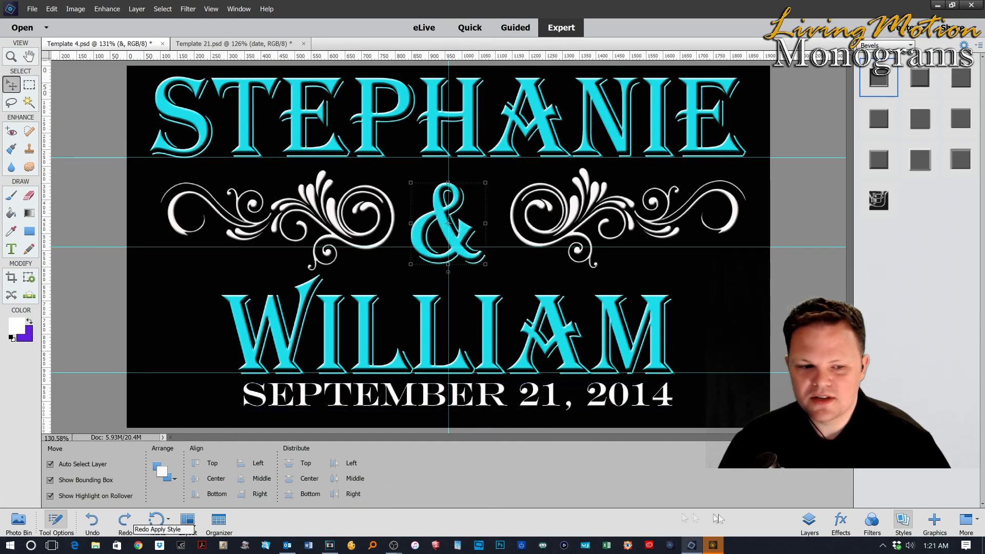
# Open the style settings of the upper name's layer and compare the text with Bevel off and on.
pyautogui.click(810, 523)
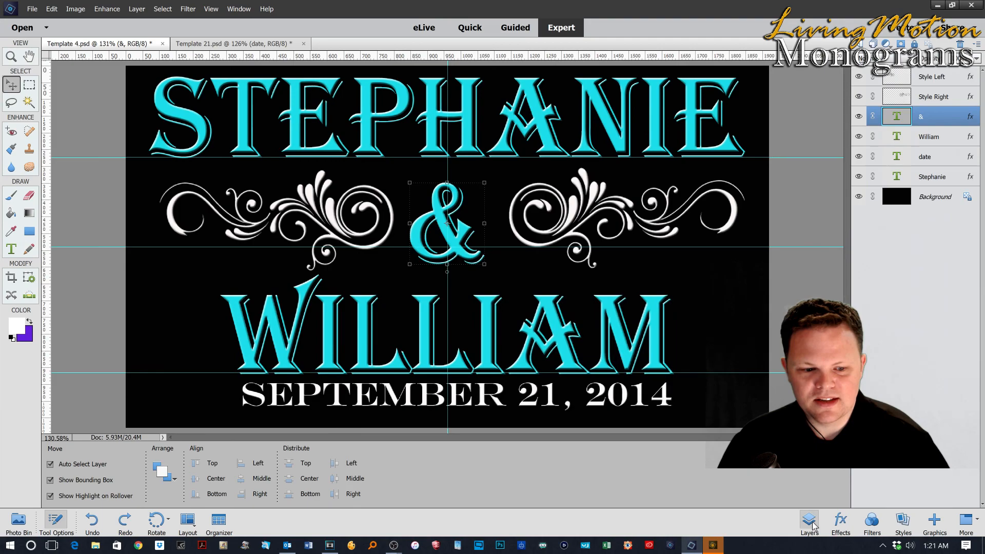
pyautogui.click(928, 178)
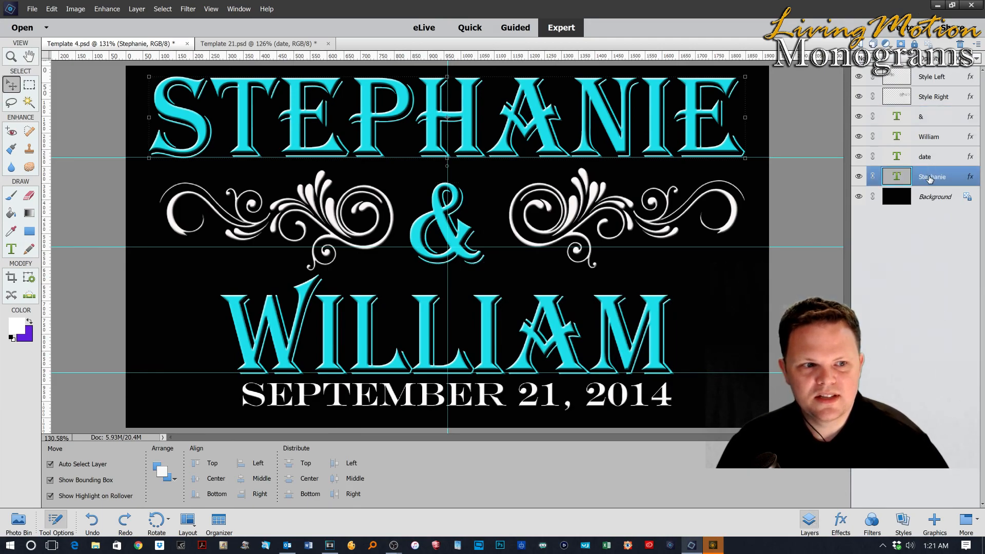
pyautogui.doubleClick(970, 177)
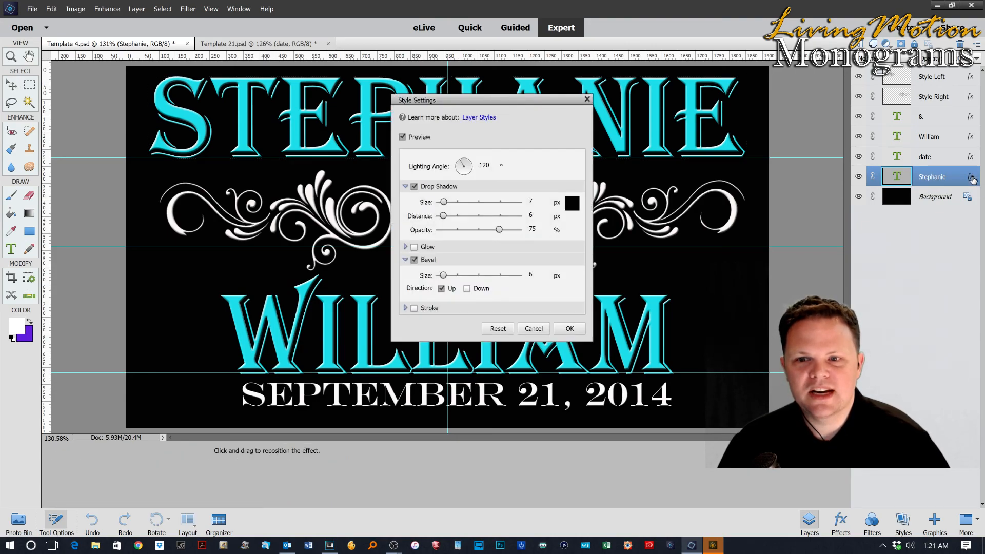
pyautogui.moveTo(460, 101); pyautogui.dragTo(830, 130)
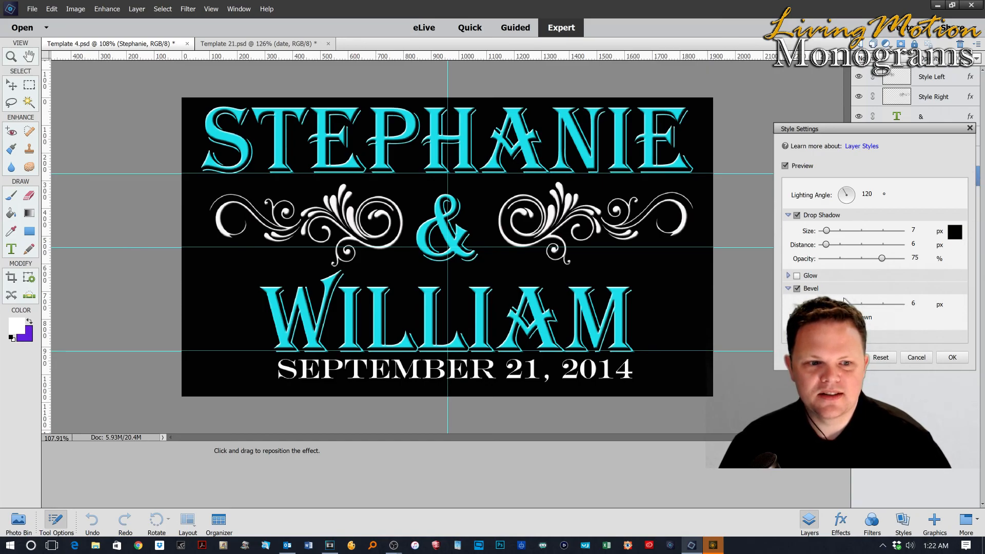
pyautogui.click(797, 289)
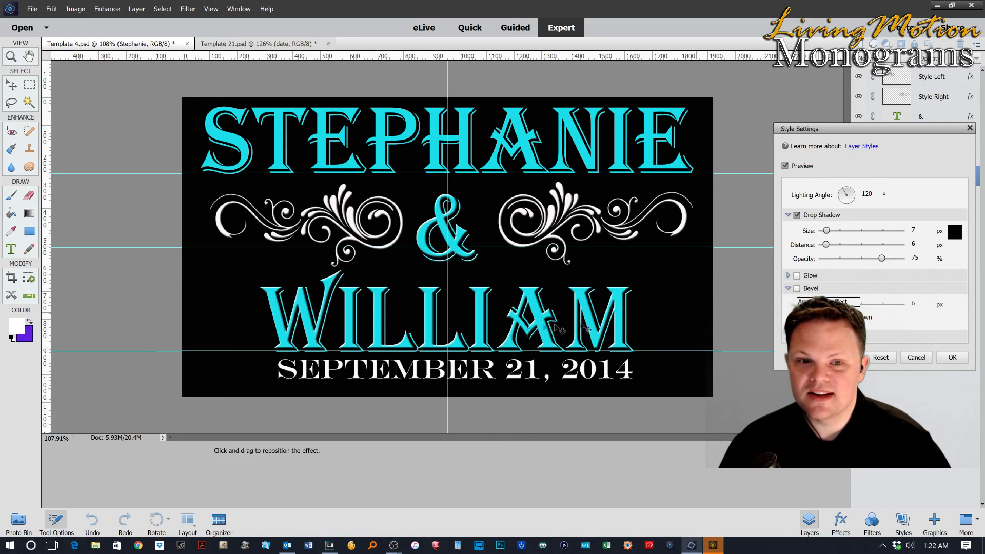
pyautogui.click(797, 289)
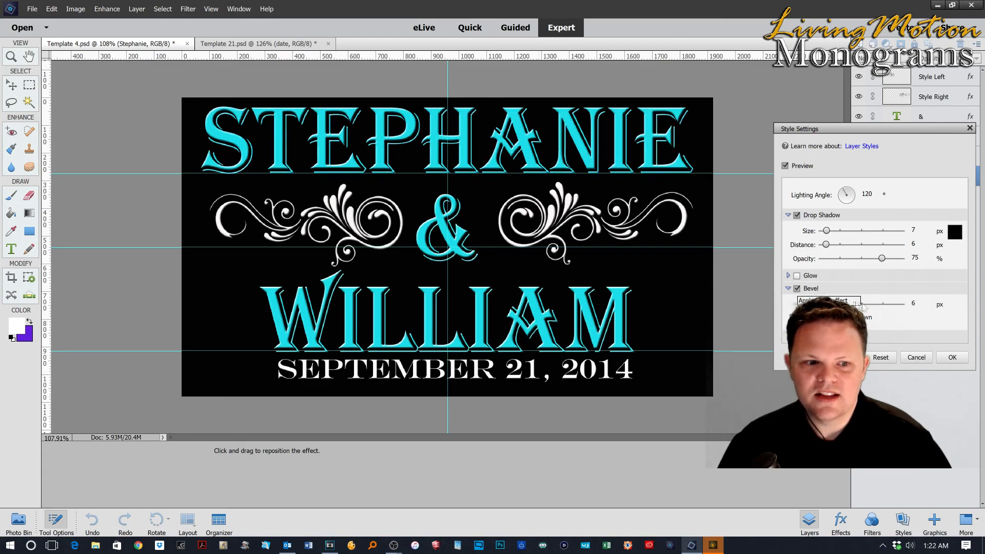
# Try larger bevel sizes on the upper name and set the bevel size to 7 px.
pyautogui.click(923, 304)
pyautogui.doubleClick(917, 304)
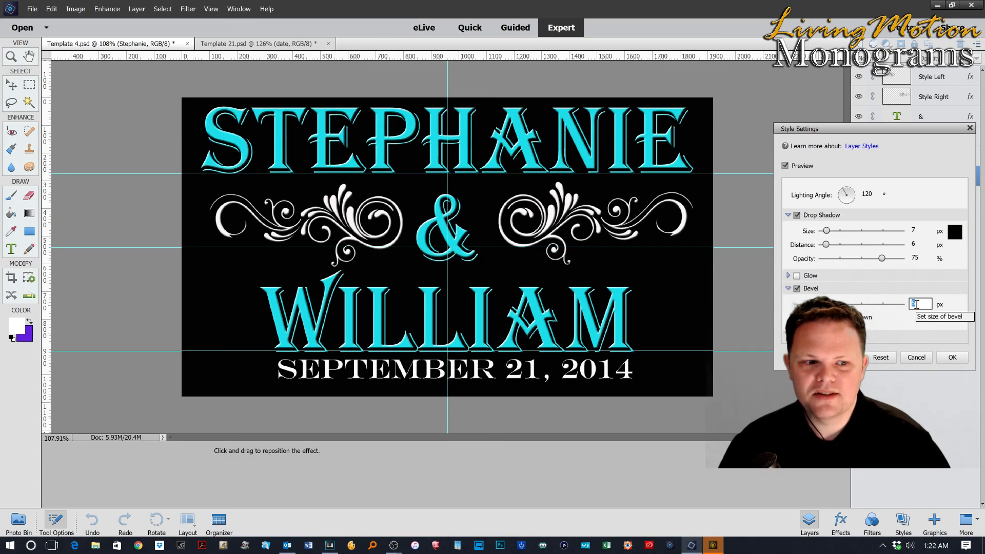
pyautogui.press('Up')
pyautogui.press('Up')
pyautogui.press('Up')
pyautogui.press('Up')
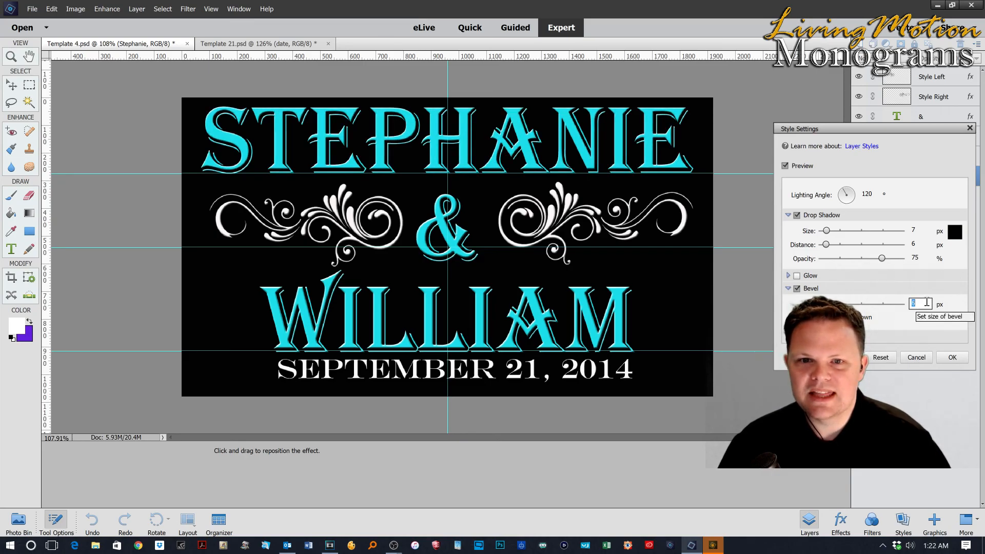
pyautogui.press('Up')
pyautogui.press('Up')
pyautogui.press('Up')
pyautogui.press('Up')
pyautogui.press('Up')
pyautogui.press('Up')
pyautogui.press('Up')
pyautogui.press('Up')
pyautogui.press('Up')
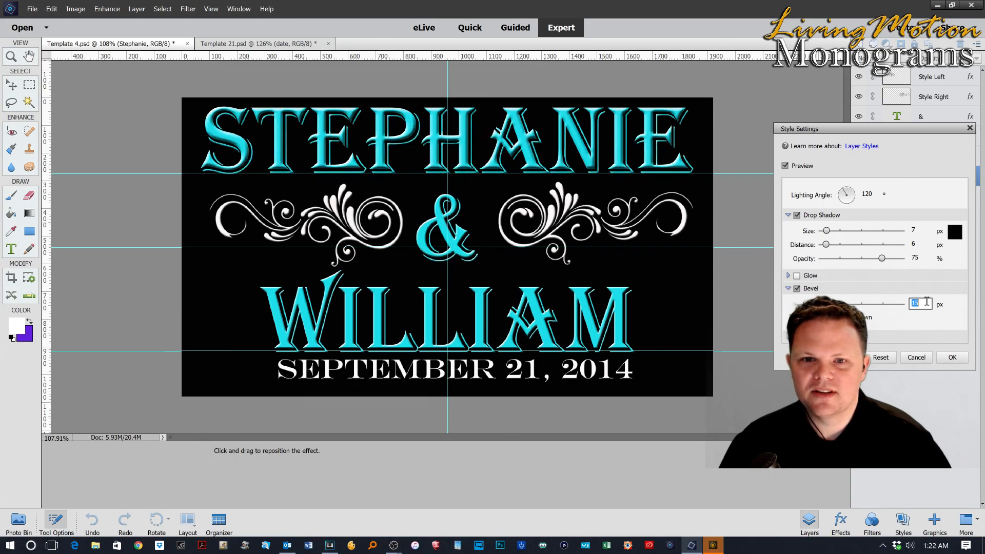
pyautogui.press('Down')
pyautogui.press('Down')
pyautogui.press('Down')
pyautogui.press('Down')
pyautogui.press('Down')
pyautogui.press('Down')
pyautogui.press('Down')
pyautogui.press('Down')
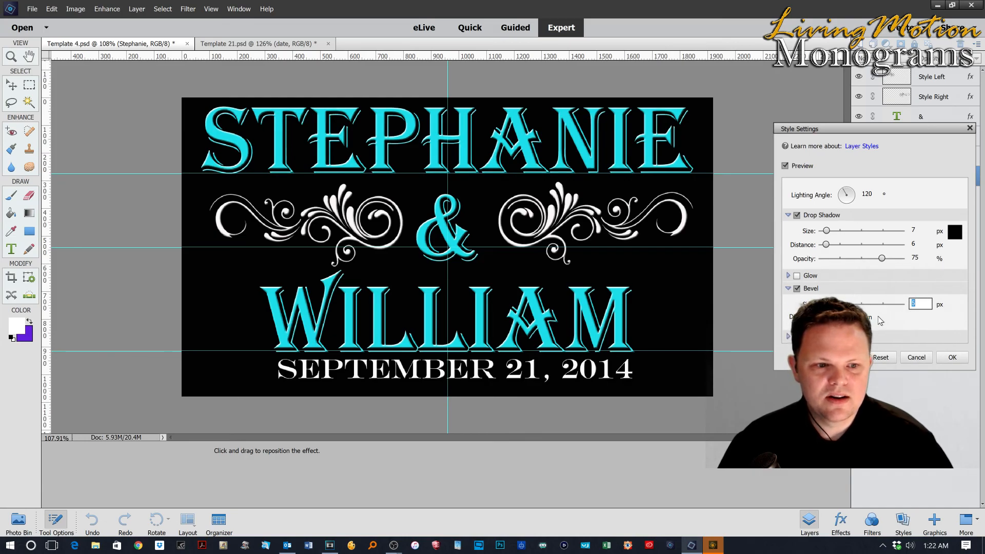
pyautogui.press('Up')
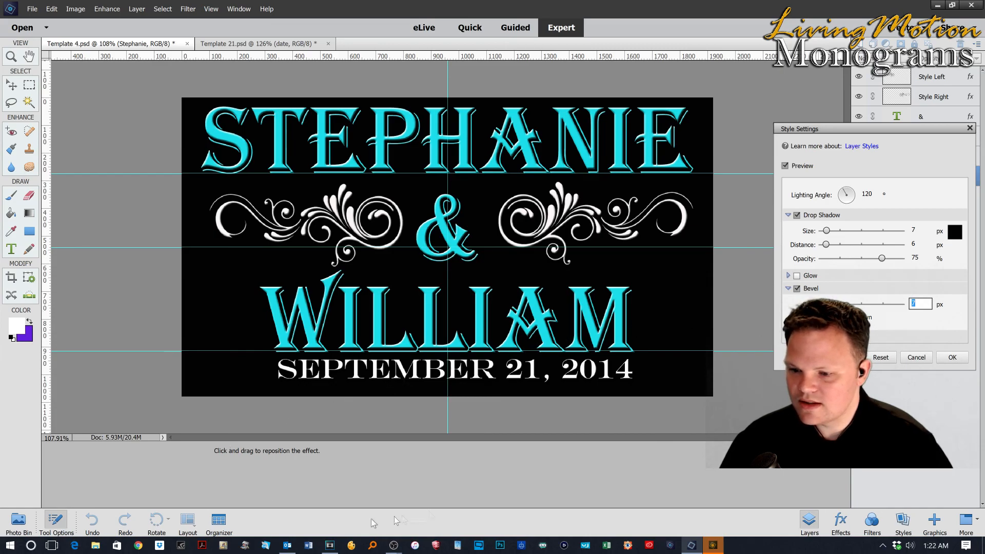
pyautogui.click(979, 184)
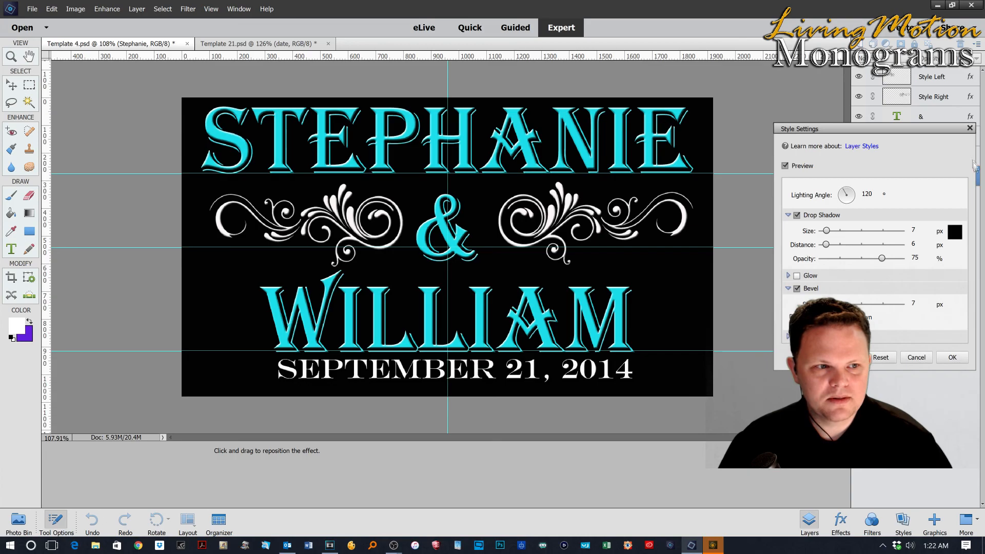
# Enable Glow on the upper name, try the inner glow, and use the outer glow instead.
pyautogui.moveTo(913, 134); pyautogui.dragTo(876, 140)
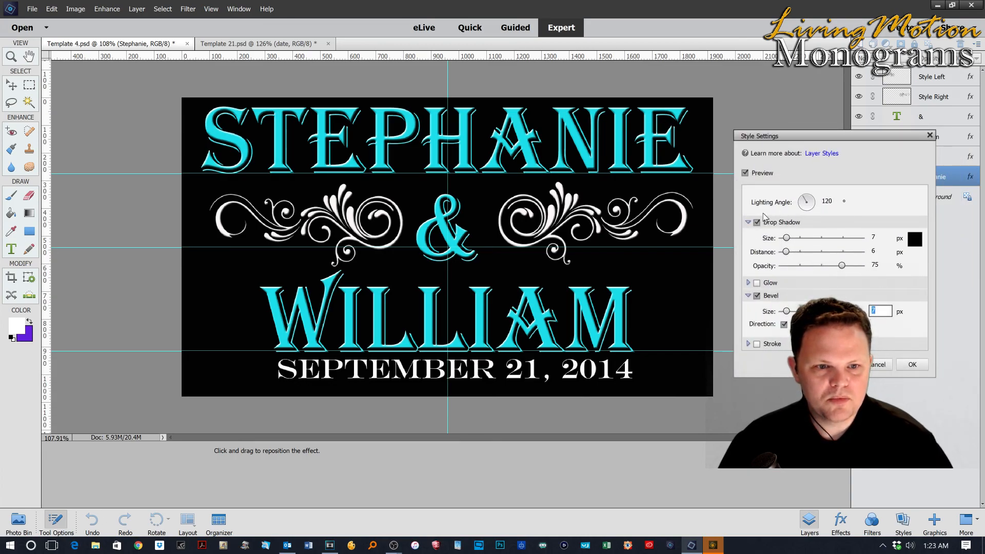
pyautogui.click(748, 283)
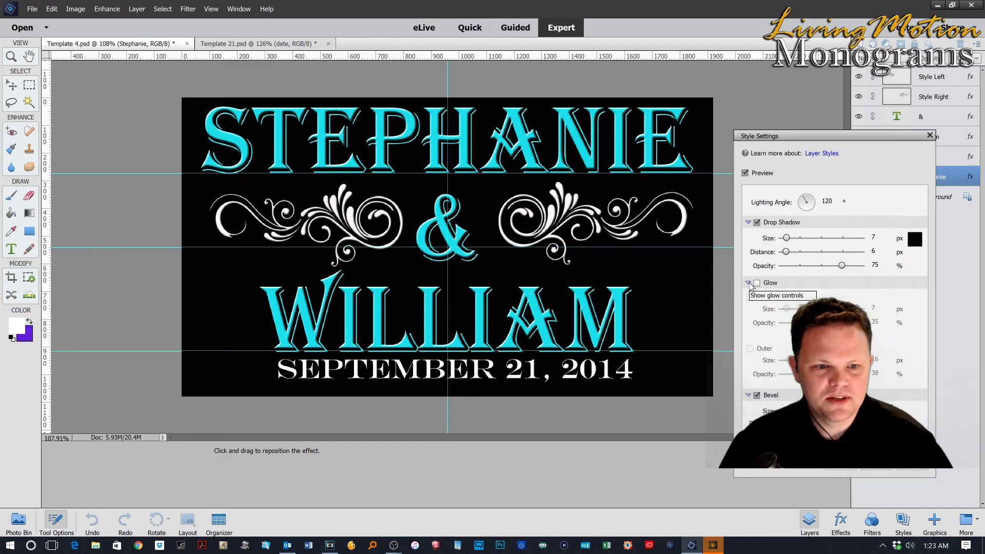
pyautogui.click(757, 283)
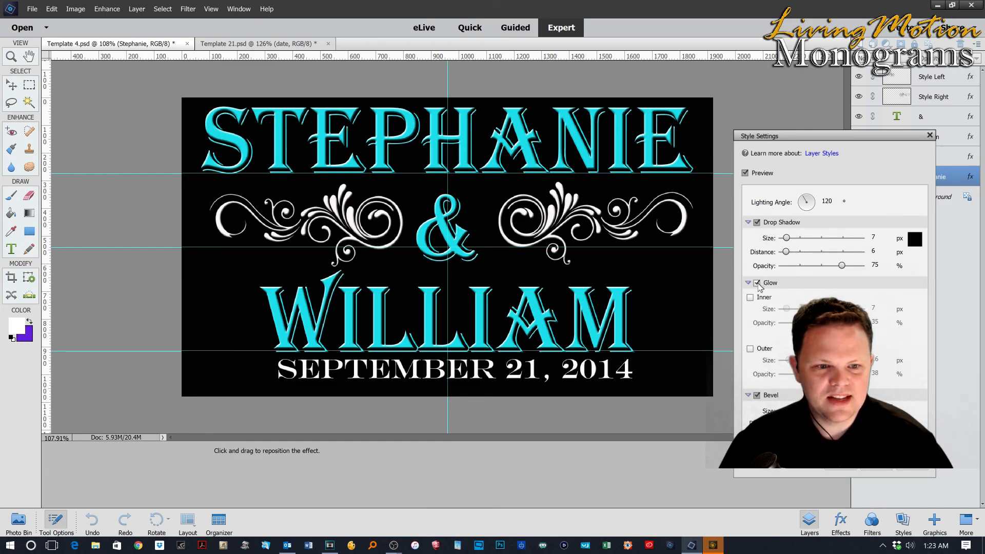
pyautogui.click(750, 297)
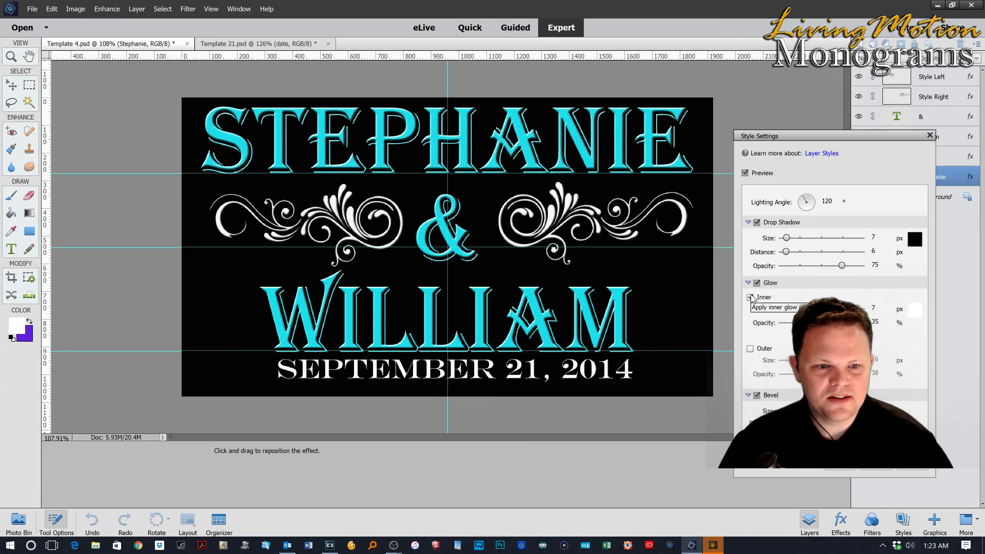
pyautogui.click(751, 297)
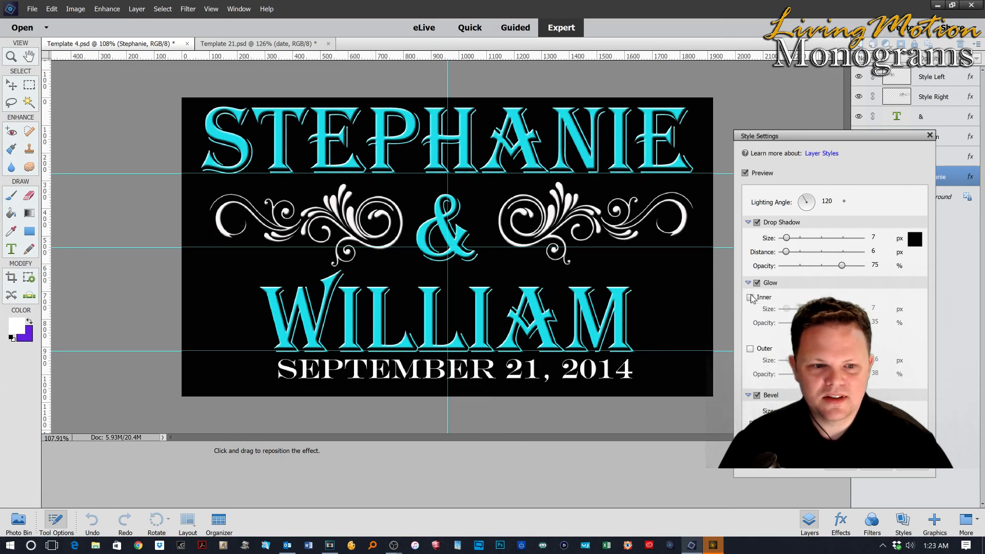
pyautogui.click(750, 349)
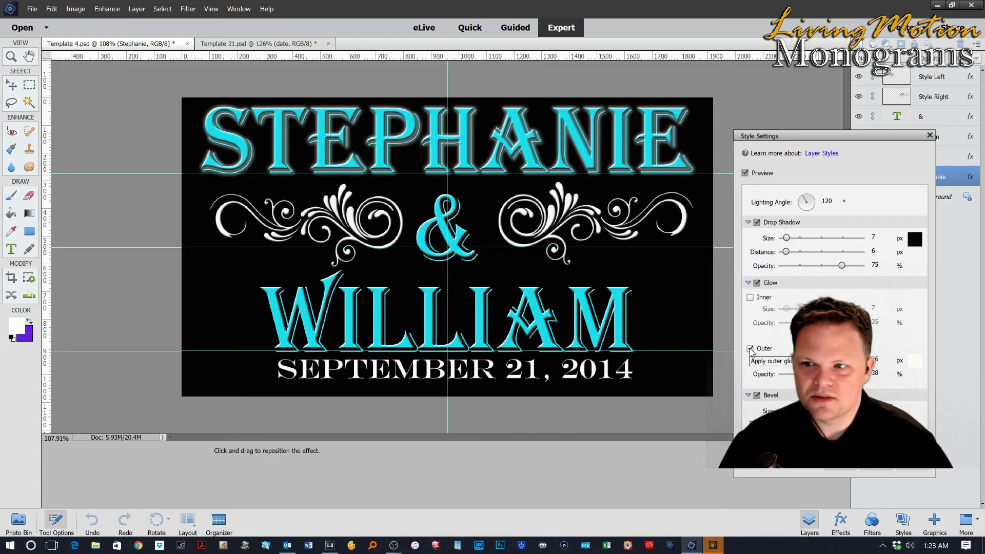
# Set the outer glow color of the upper name to white, ffffff.
pyautogui.click(916, 363)
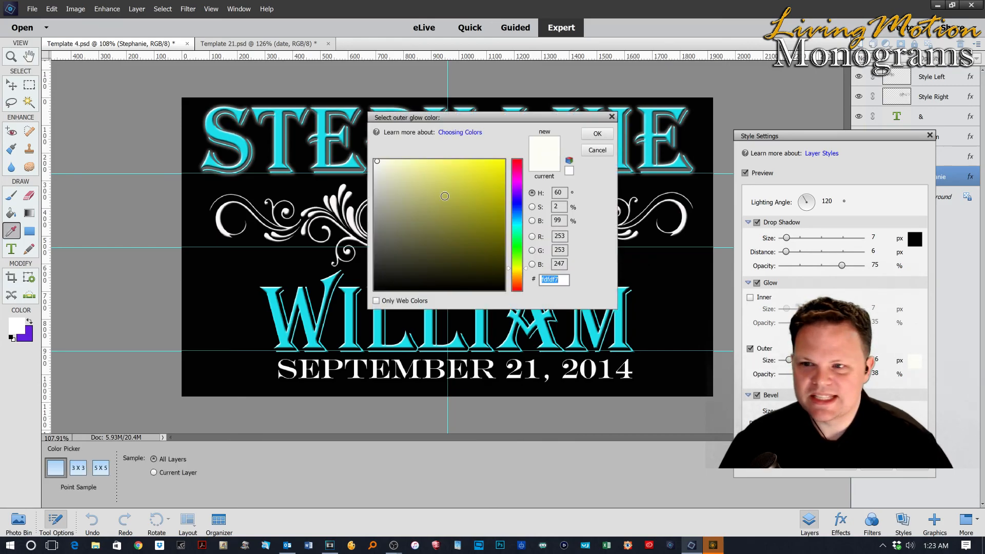
pyautogui.write('ffffff')
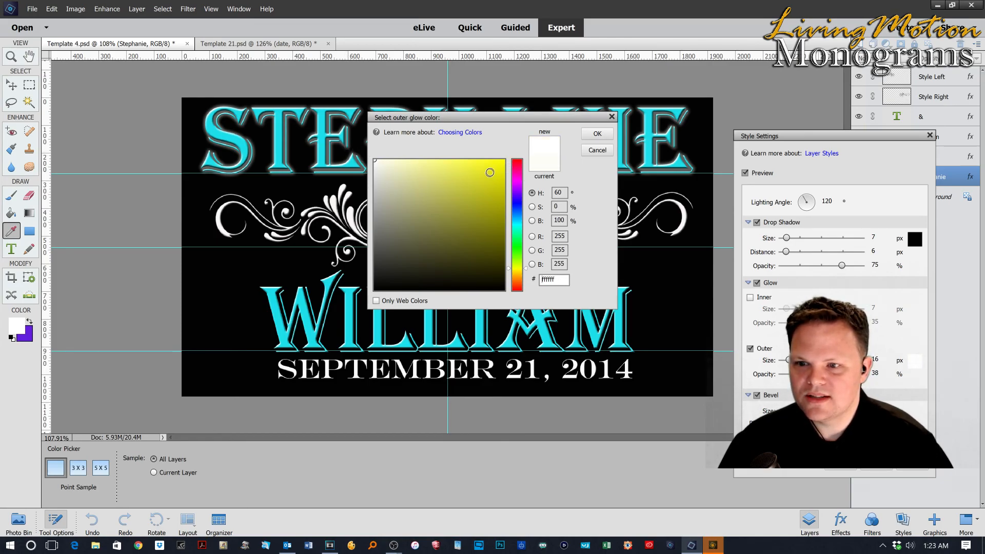
pyautogui.click(596, 135)
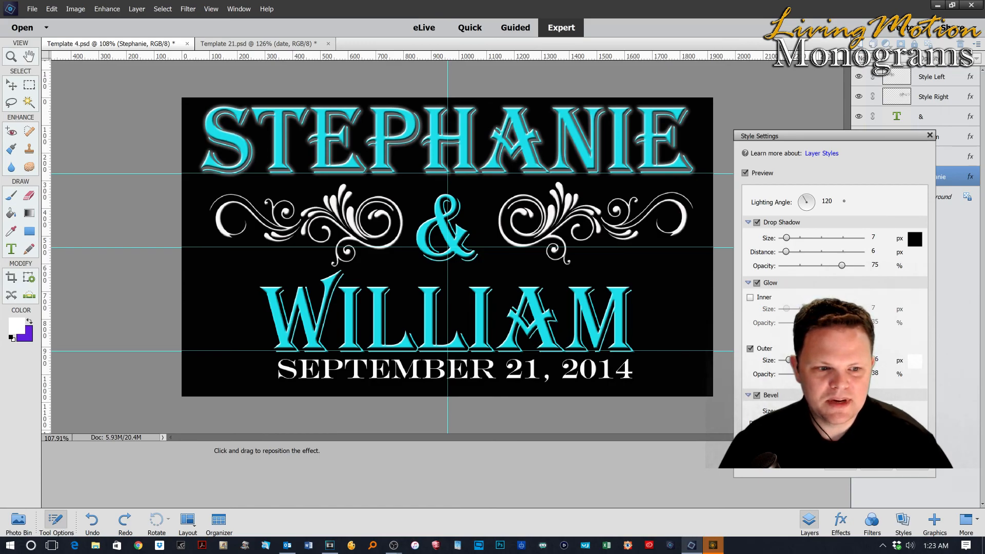
# Try the outer glow at 100% opacity, lower it to about 79%, and slightly reduce the glow size.
pyautogui.moveTo(811, 373); pyautogui.dragTo(865, 374)
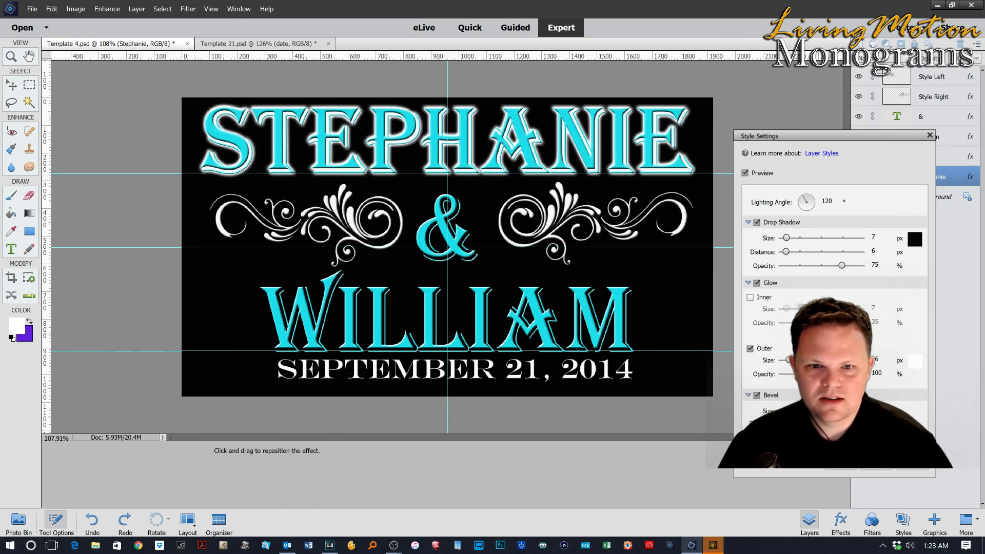
pyautogui.moveTo(864, 373); pyautogui.dragTo(845, 374)
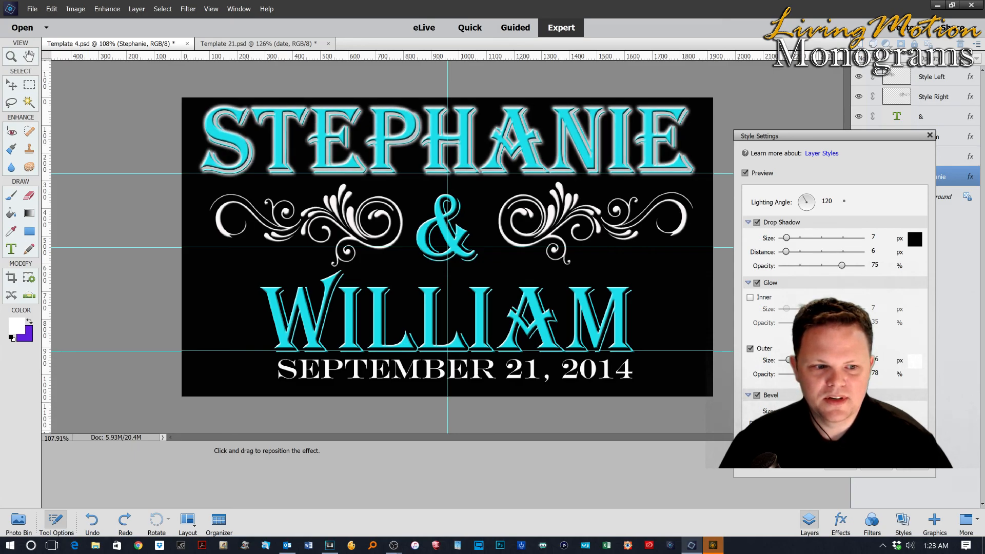
pyautogui.click(877, 360)
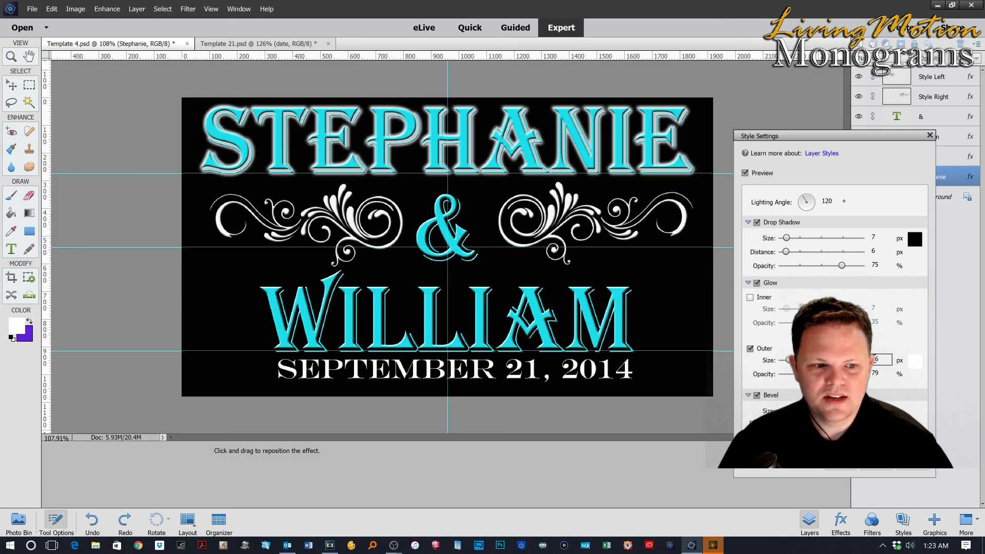
pyautogui.press('BackSpace')
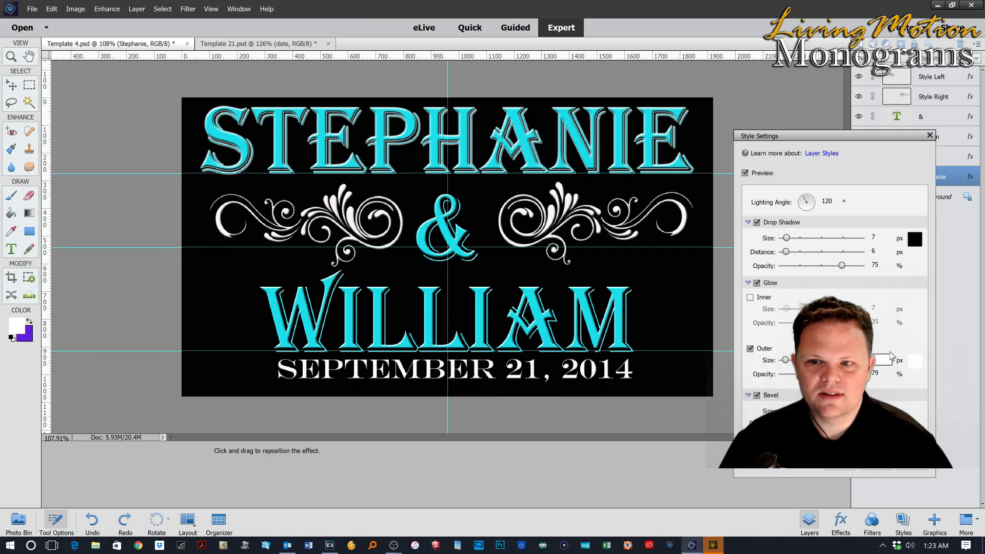
pyautogui.write('3')
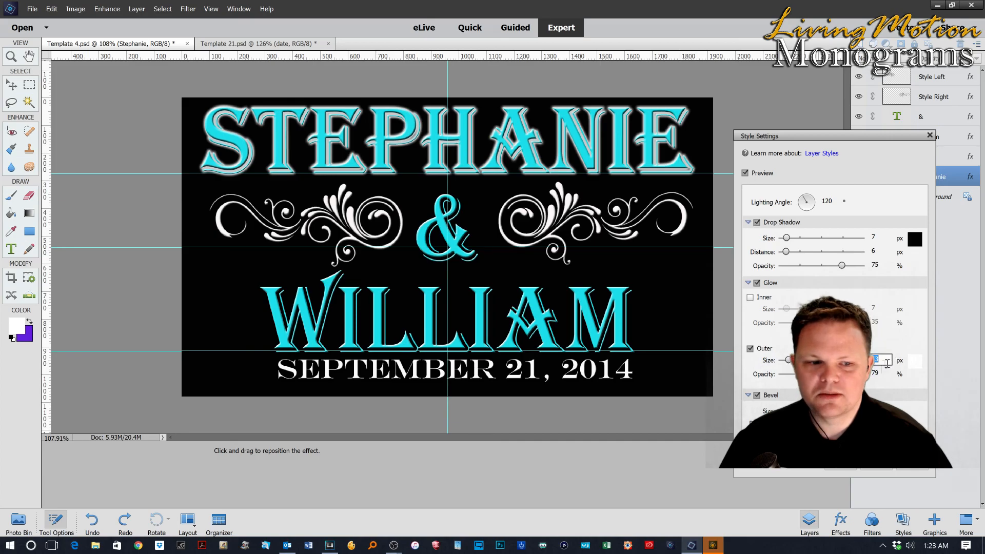
# Try outer glow opacities of 50%, 32% and 100%, and turn the glow off for the upper name.
pyautogui.press('Tab')
pyautogui.write('30')
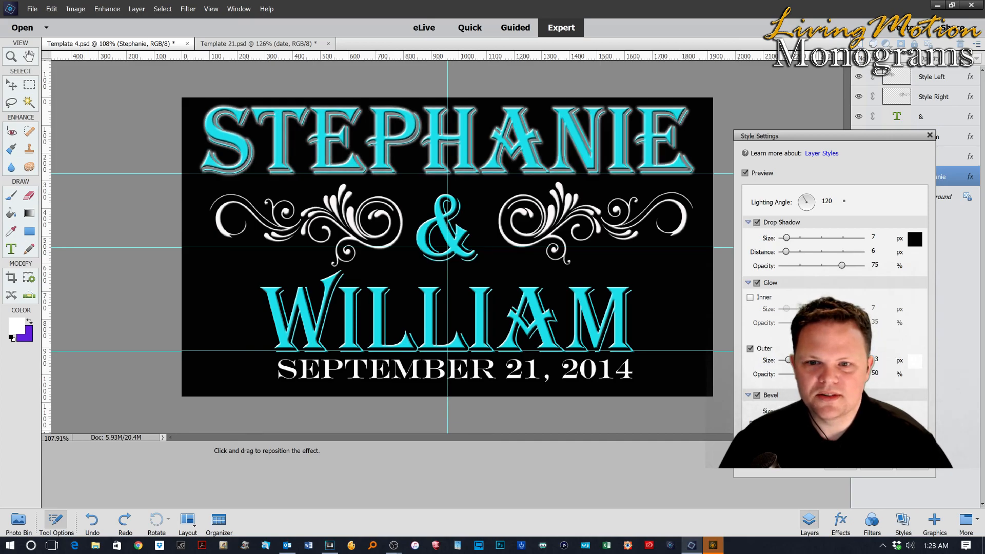
pyautogui.press('BackSpace')
pyautogui.write('33')
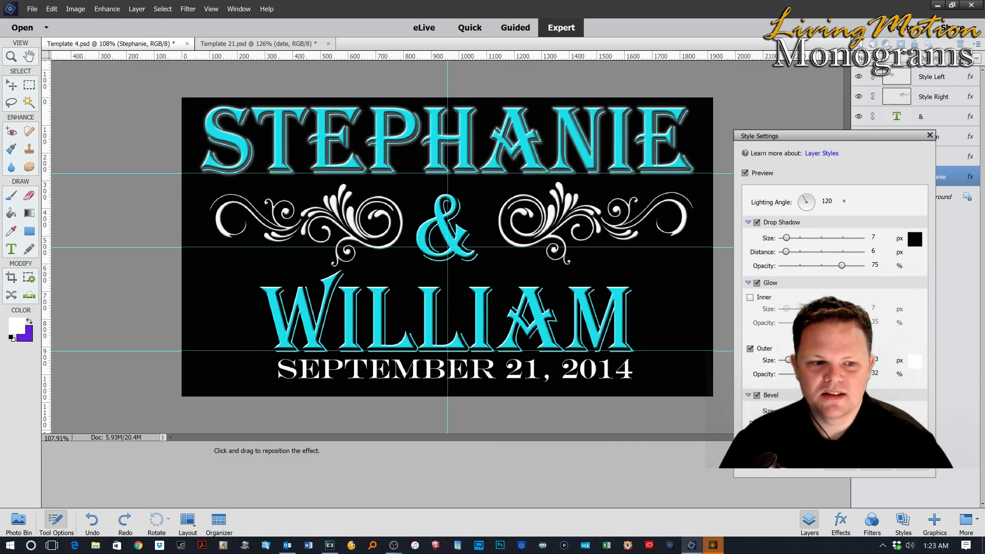
pyautogui.moveTo(807, 373); pyautogui.dragTo(864, 374)
pyautogui.click(751, 349)
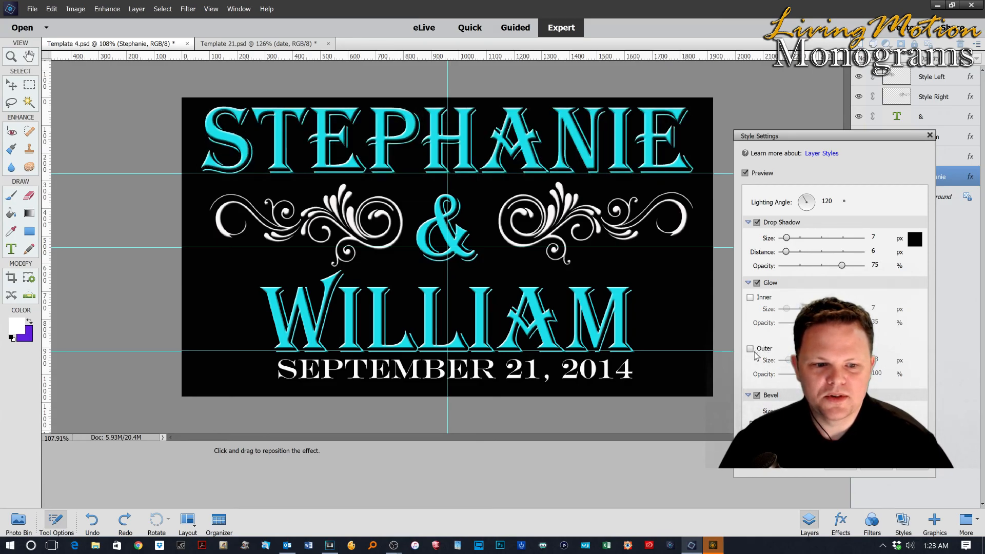
pyautogui.click(750, 283)
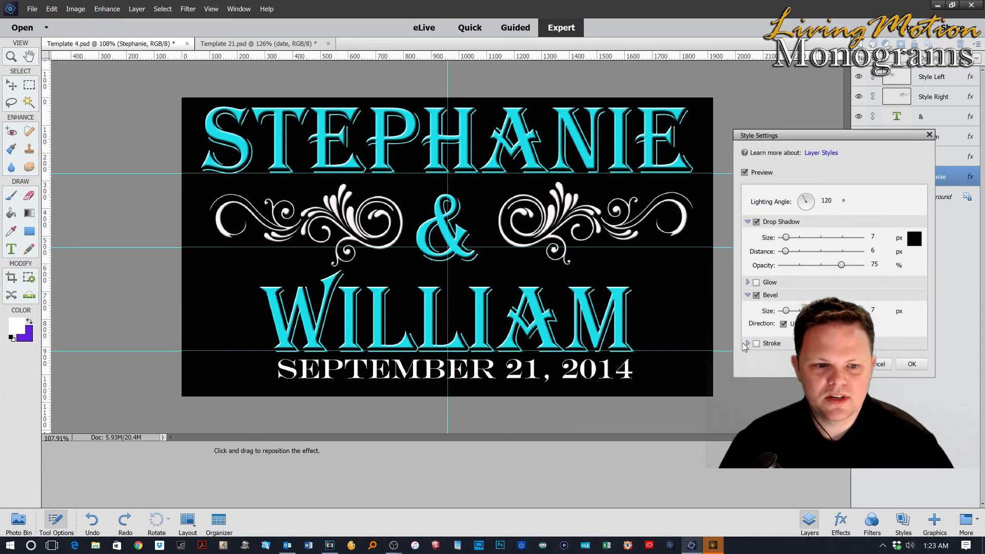
# Add a stroke to the upper name and set its color to white, ffffff.
pyautogui.click(756, 344)
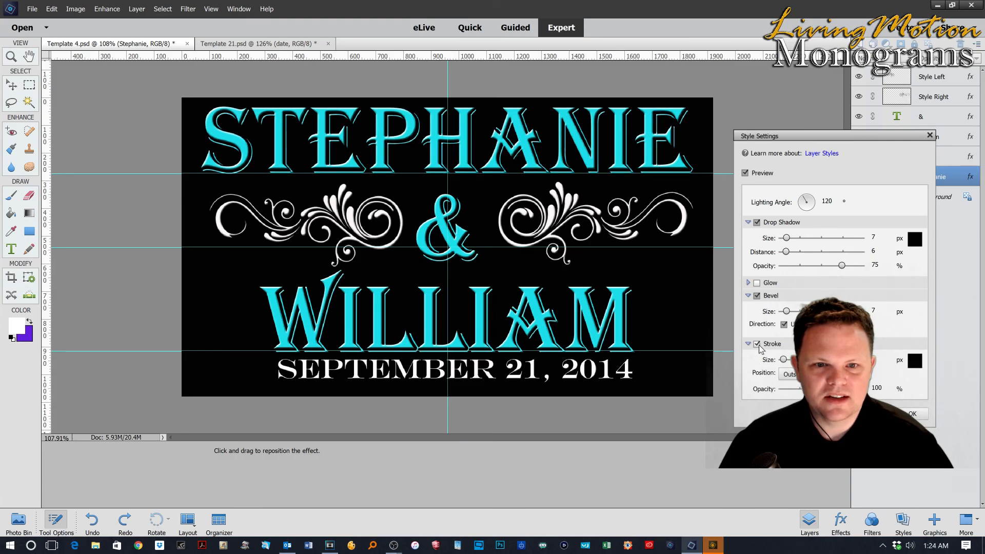
pyautogui.click(914, 362)
pyautogui.click(375, 160)
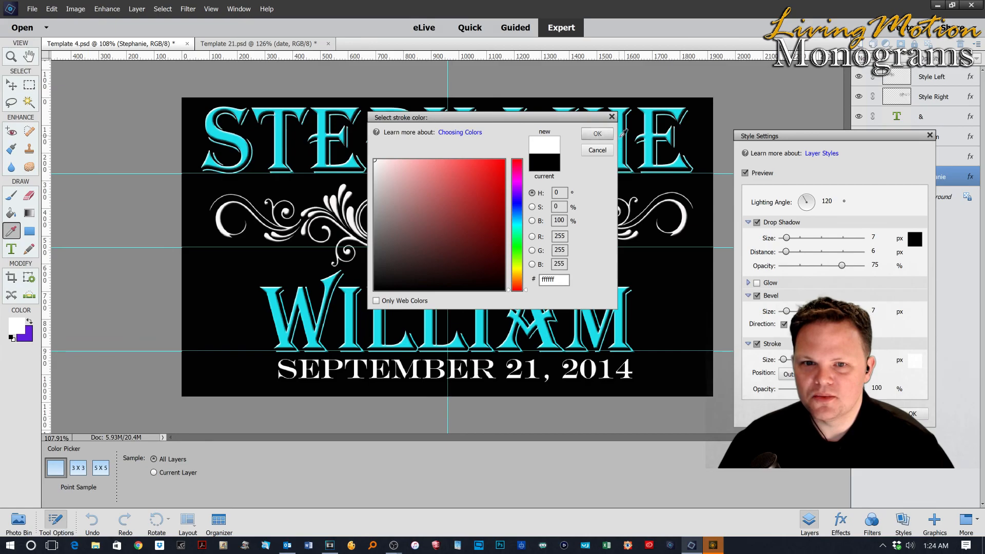
pyautogui.click(605, 136)
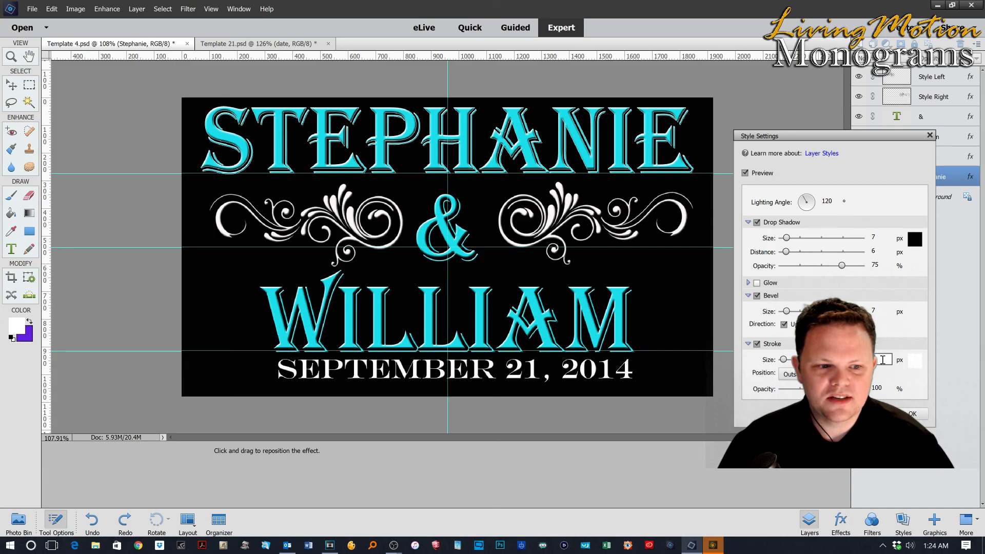
# Try thicker white strokes around the upper name and bring the stroke size back down to 1 px.
pyautogui.press('Up')
pyautogui.press('Up')
pyautogui.press('Up')
pyautogui.press('Up')
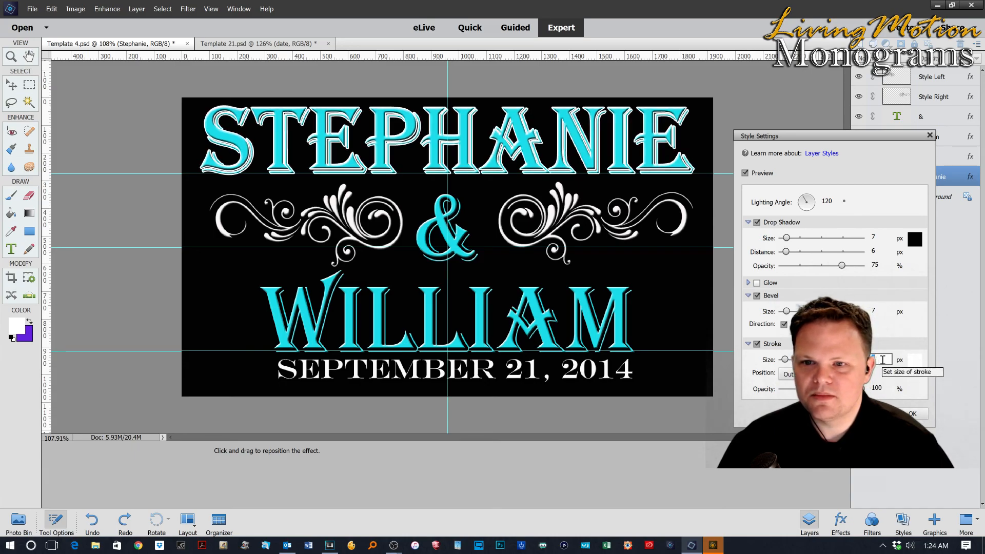
pyautogui.press('Up')
pyautogui.press('Up')
pyautogui.press('Down')
pyautogui.press('Up')
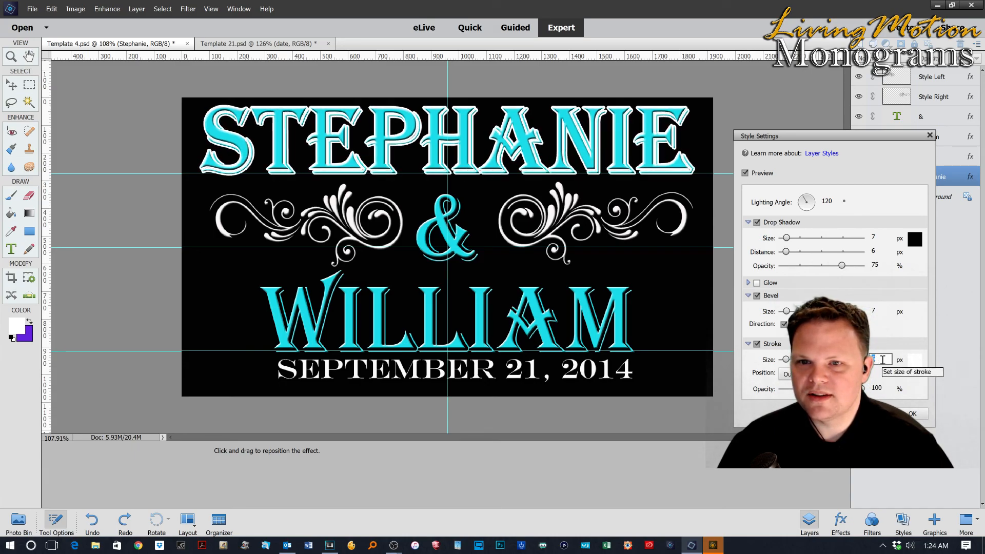
pyautogui.press('Down')
pyautogui.press('Down')
pyautogui.press('Down')
pyautogui.press('Down')
pyautogui.press('Down')
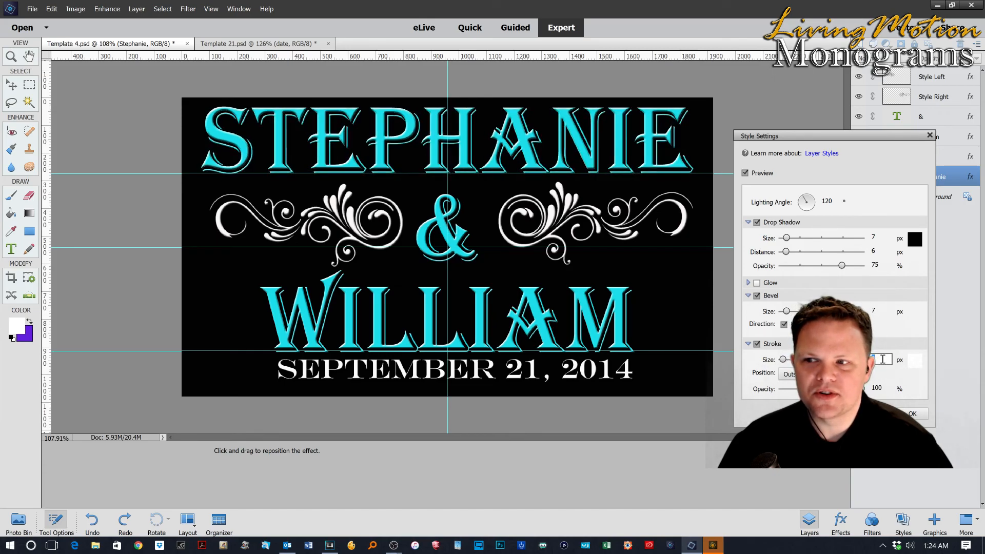
pyautogui.press('Up')
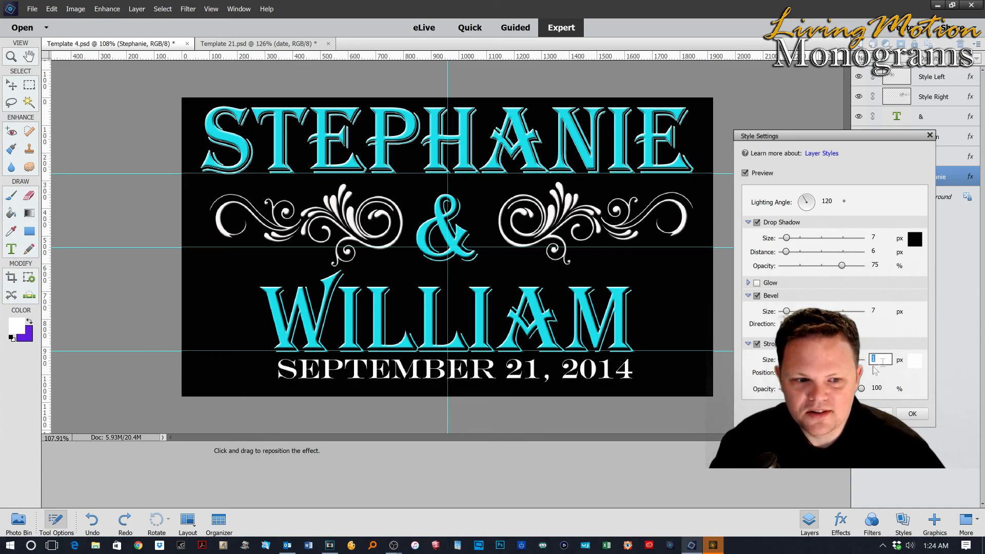
# Turn off the stroke on the upper name and apply the style settings.
pyautogui.click(757, 344)
pyautogui.click(912, 413)
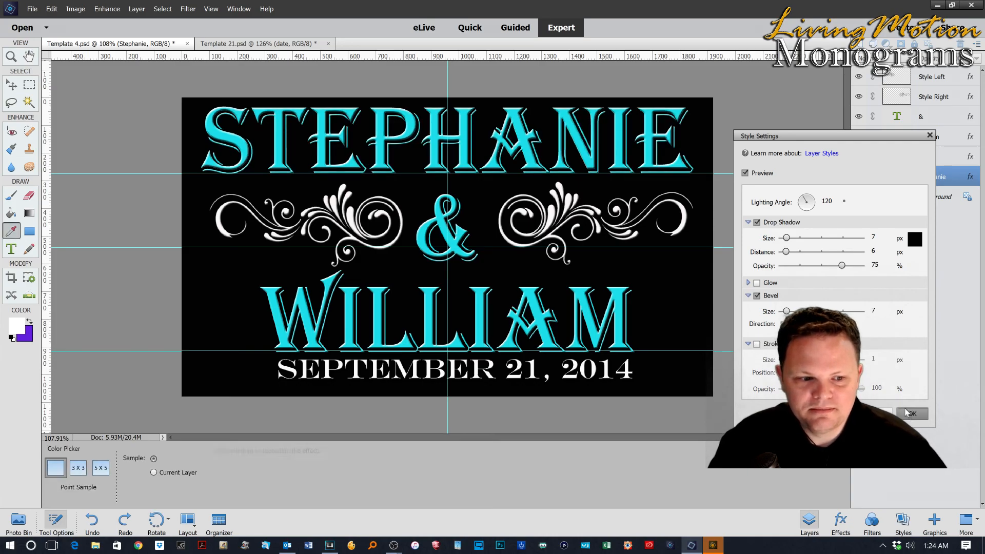